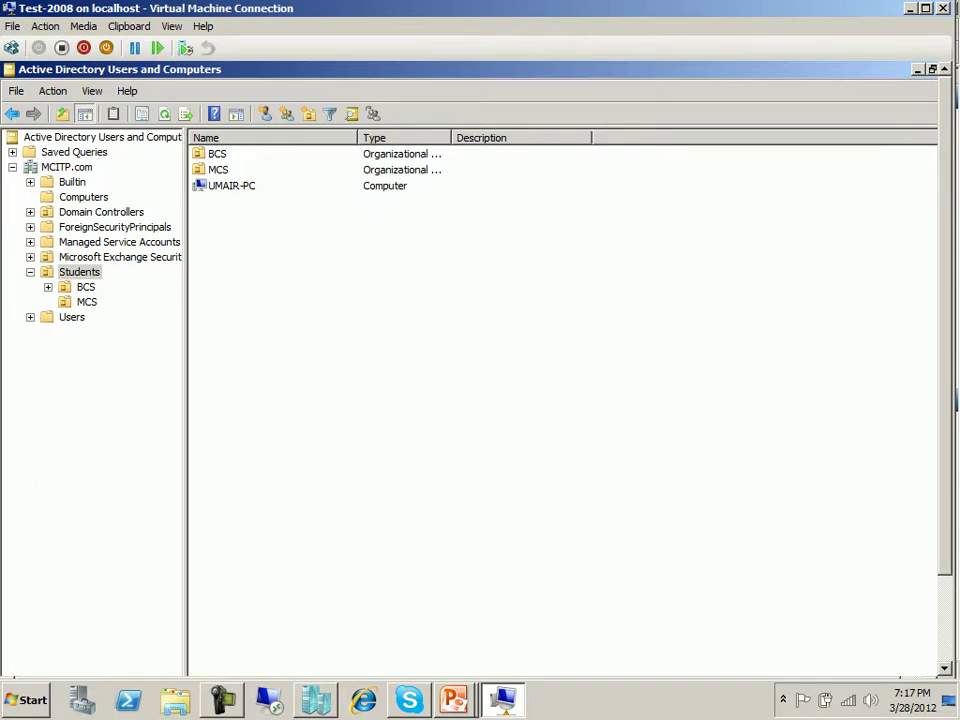
Open Server Manager from the administrative tools of the Test-2008 virtual machine
click(910, 8)
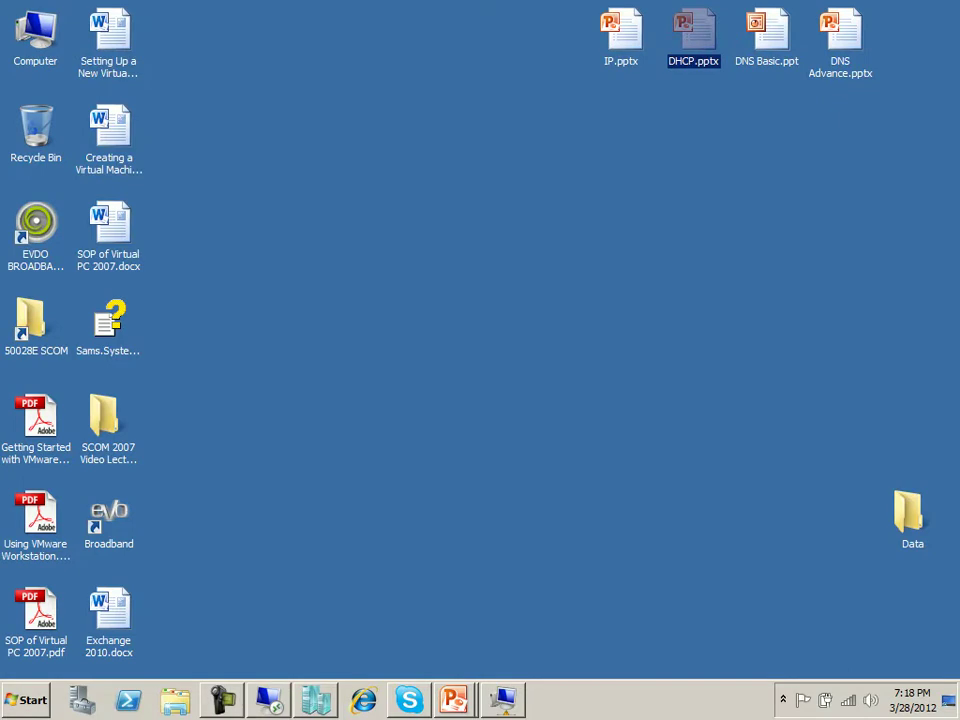
click(503, 700)
scroll(468, 347, down, 3)
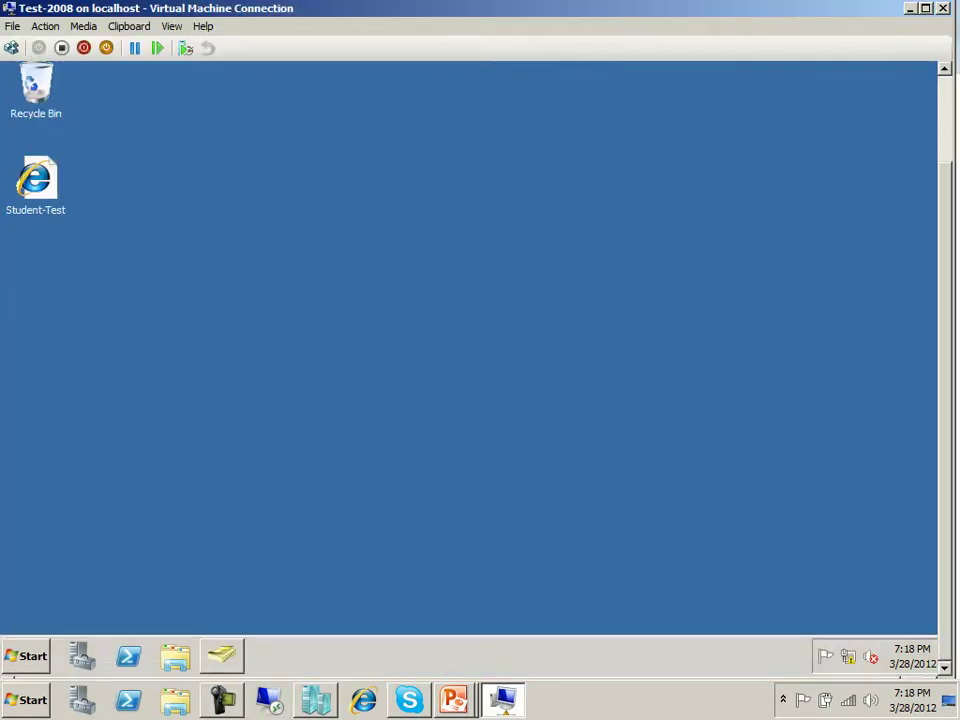
click(26, 656)
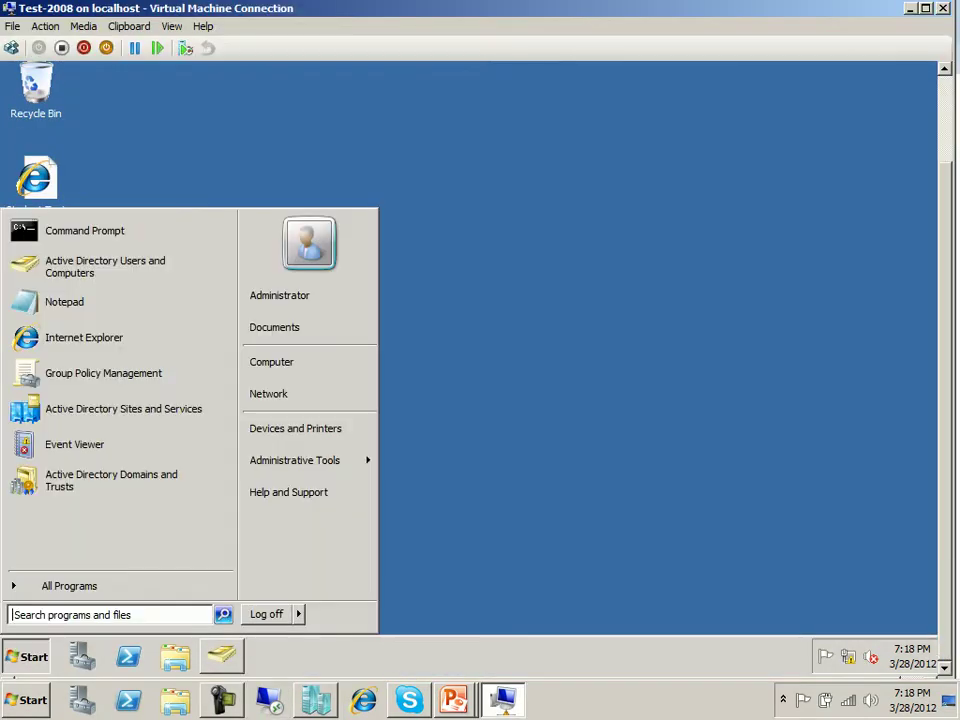
mouse_move(308, 460)
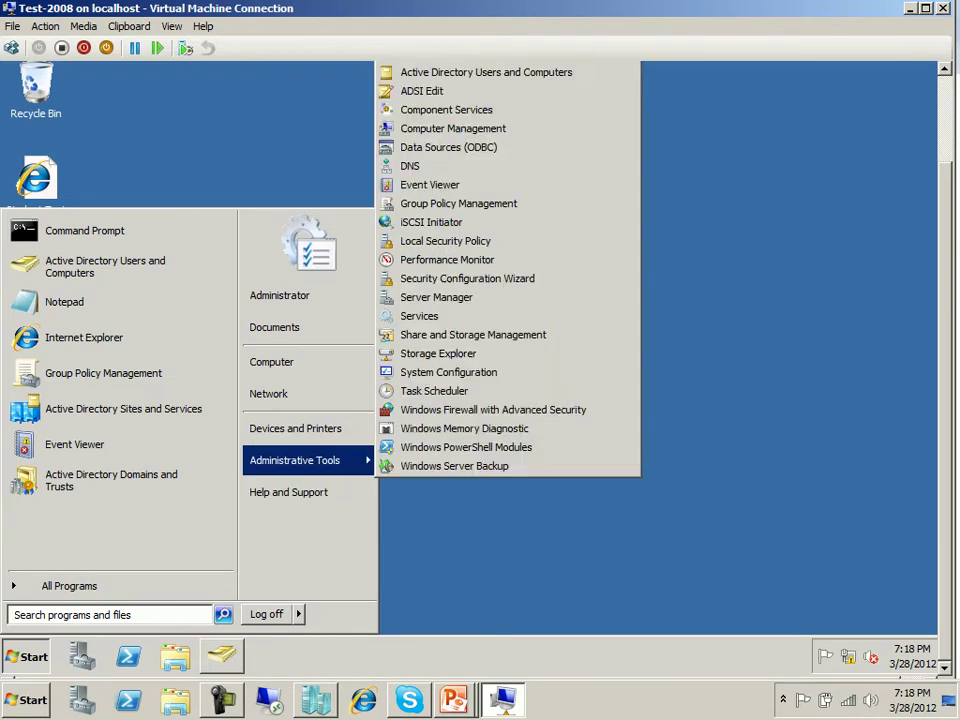
key(Up)
key(Up)
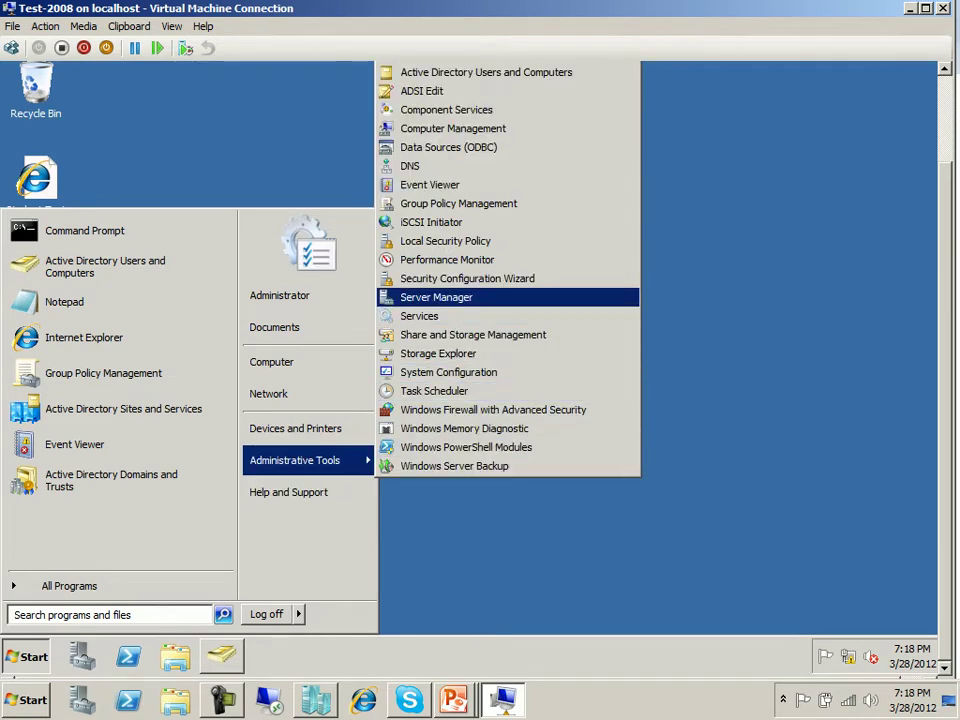
key(Up)
key(Up)
key(Up)
key(Up)
key(Up)
key(Up)
key(Up)
key(Up)
key(Down)
key(Down)
key(Down)
key(Down)
key(Down)
key(Down)
key(Down)
key(Down)
key(Down)
key(Return)
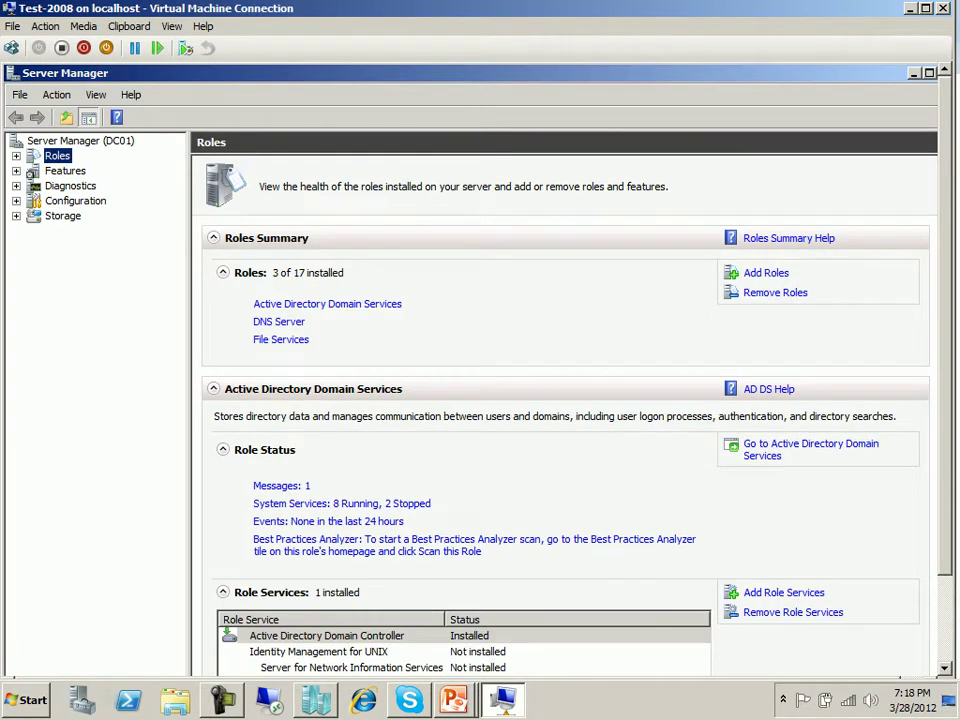
Start adding a server role, select DHCP Server and continue past its introduction
click(765, 273)
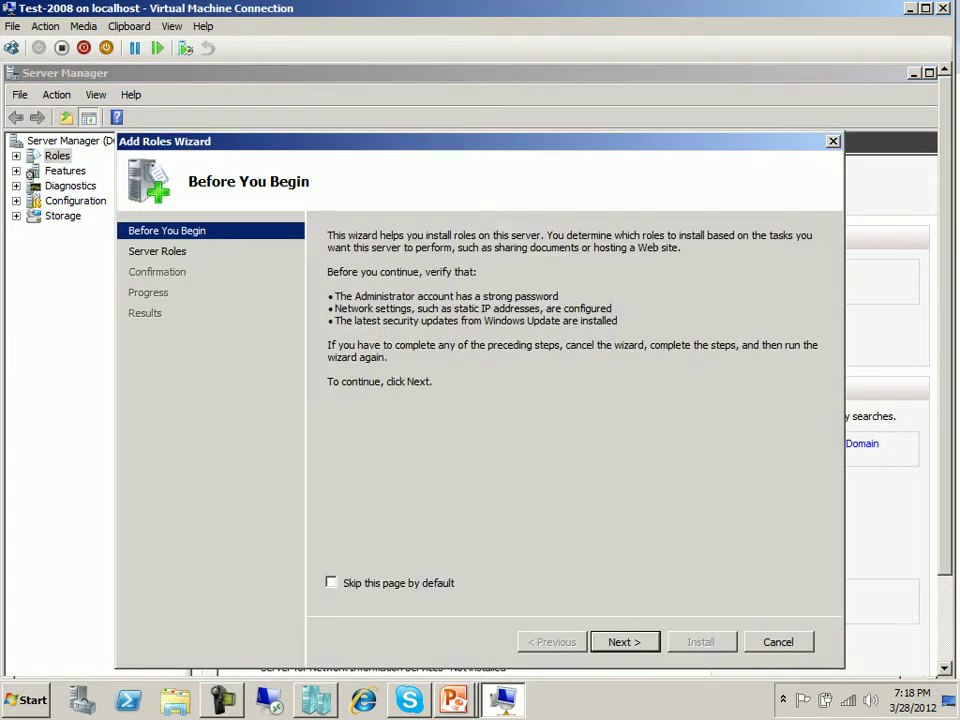
key(Return)
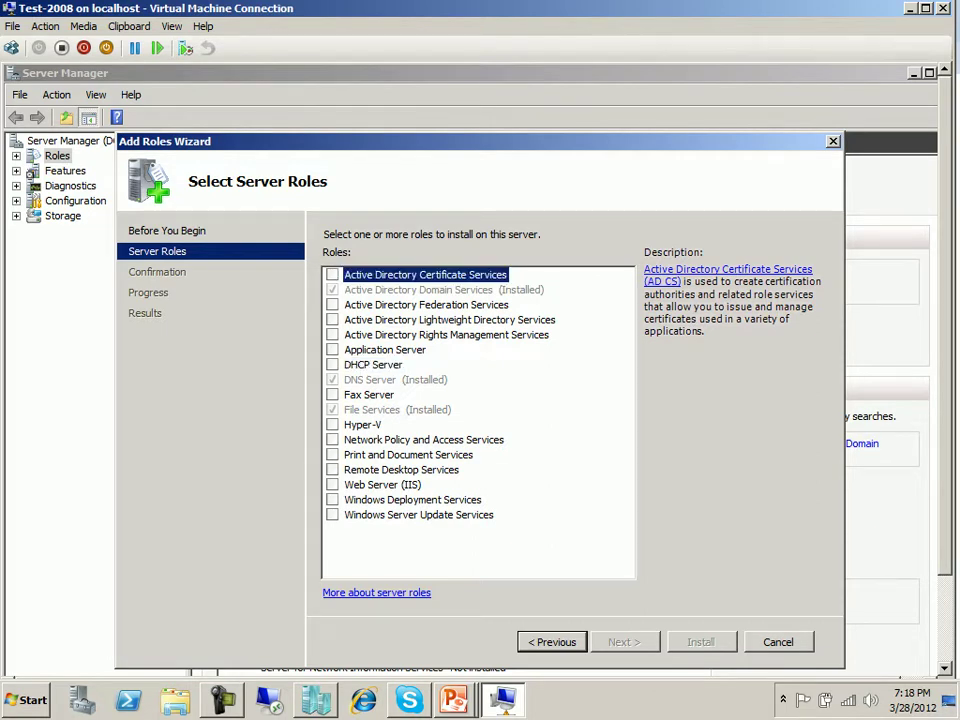
click(332, 364)
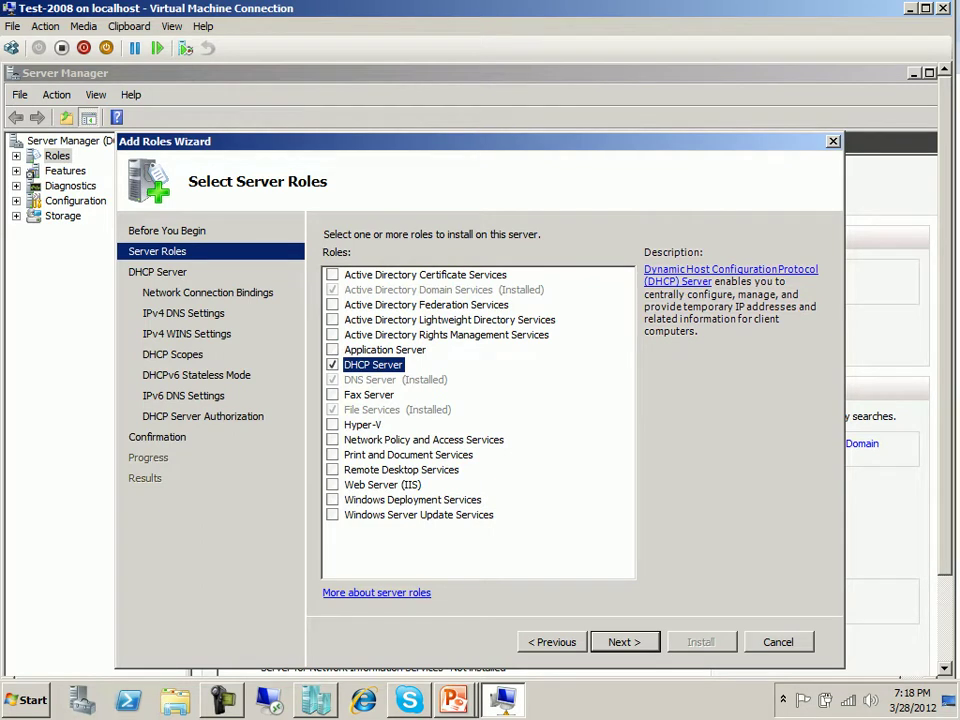
key(Return)
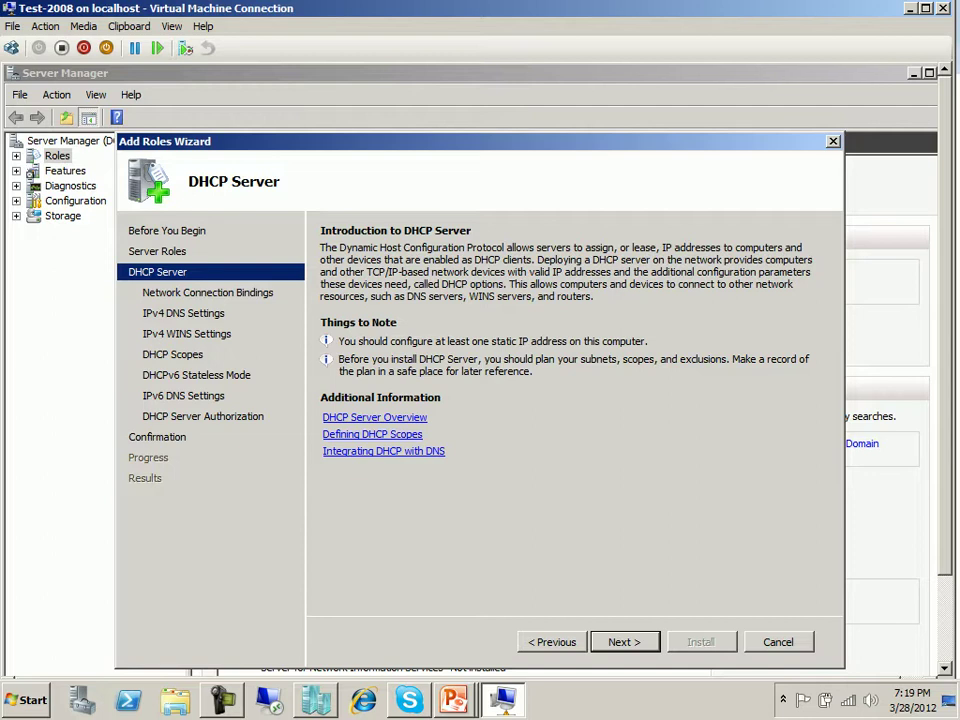
key(Return)
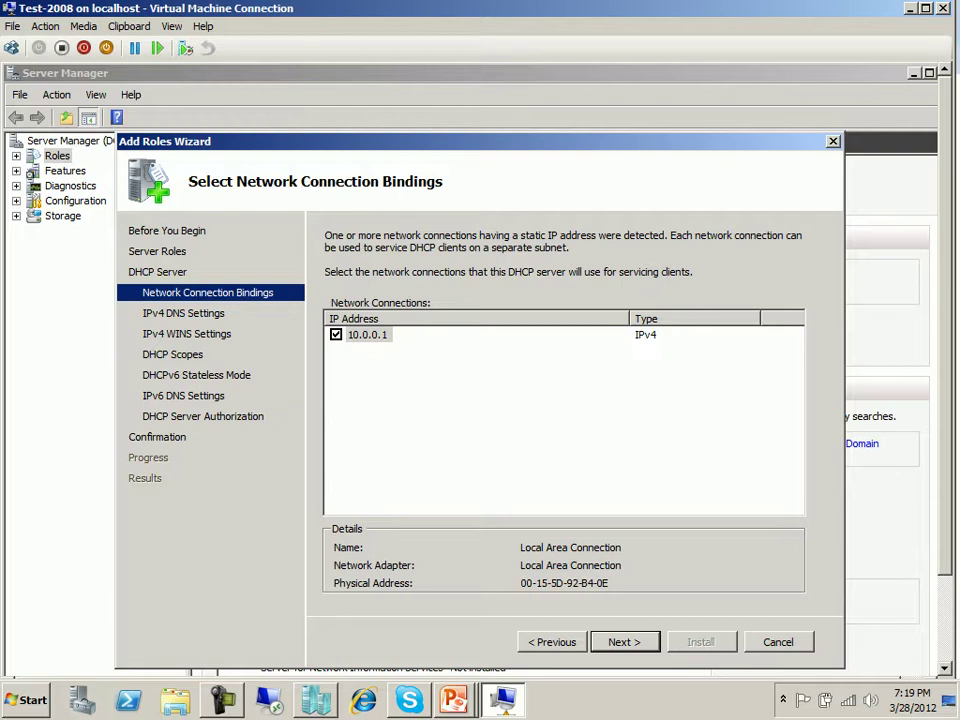
Accept the 10.0.0.1 network binding and set the preferred IPv4 DNS server to 10.0.0.1, leaving the alternate blank
key(Return)
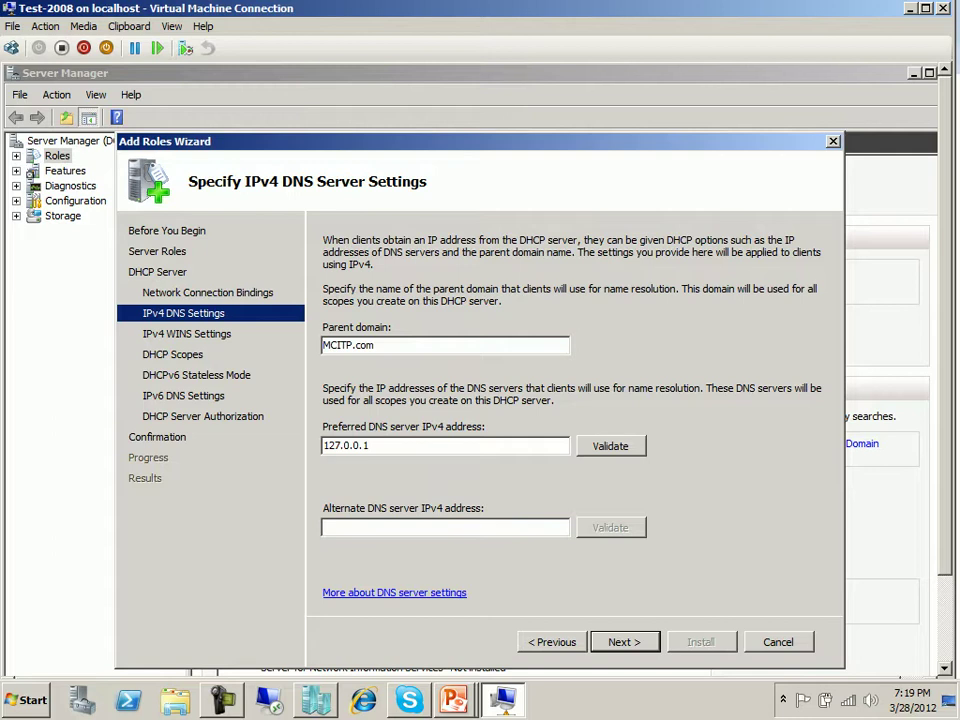
drag(370, 445, 322, 445)
text(10.0.0.1)
click(324, 527)
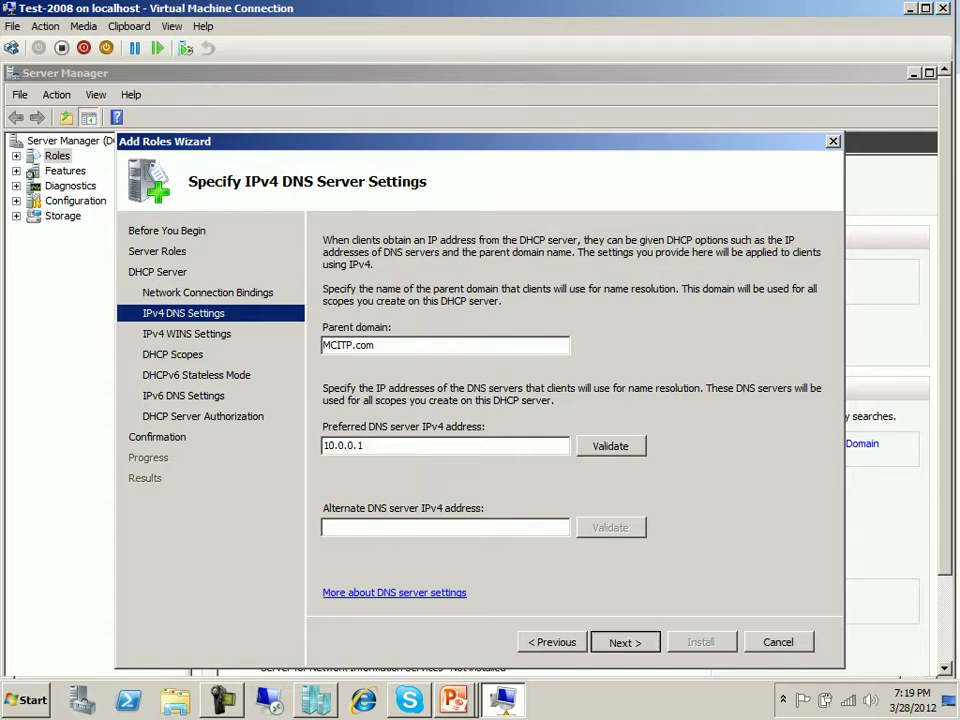
click(624, 642)
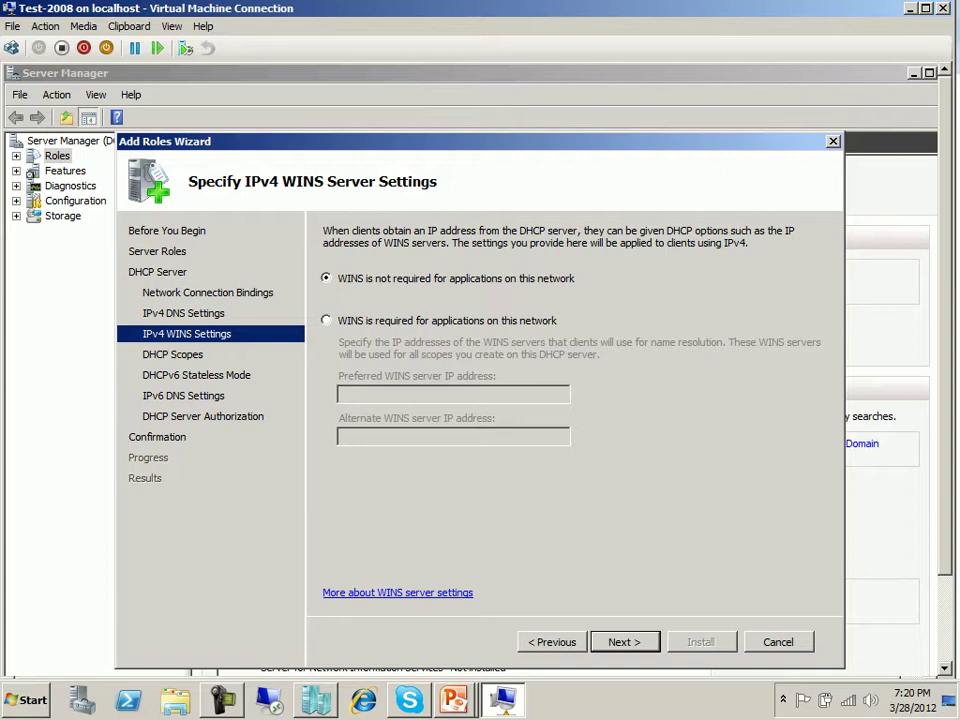
Keep WINS as not required with no scopes defined, and disable DHCPv6 stateless mode for this server
key(Return)
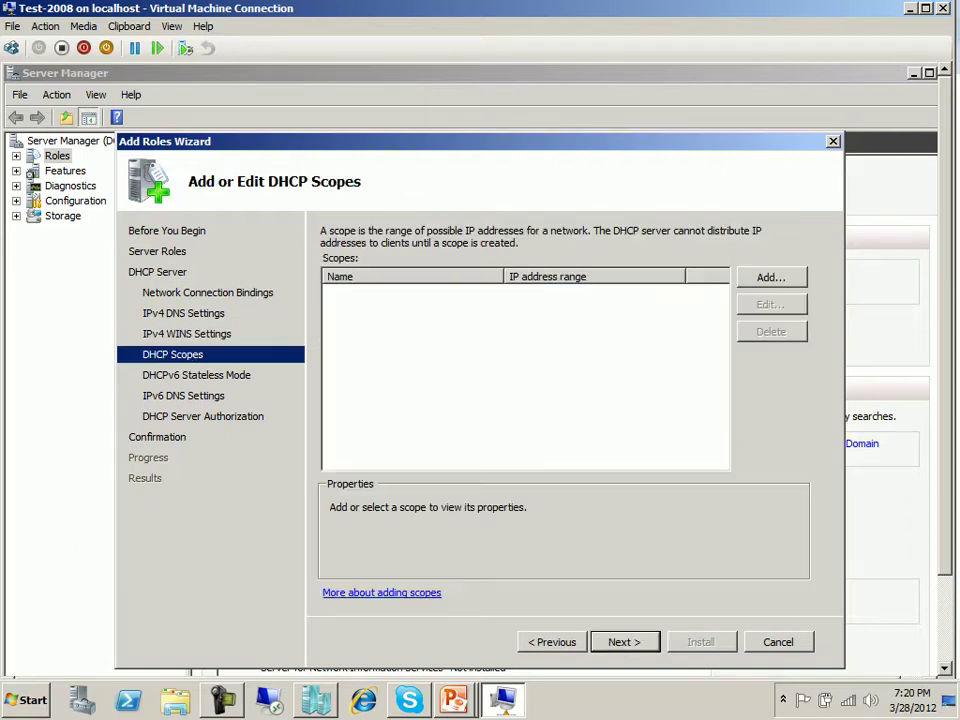
key(Return)
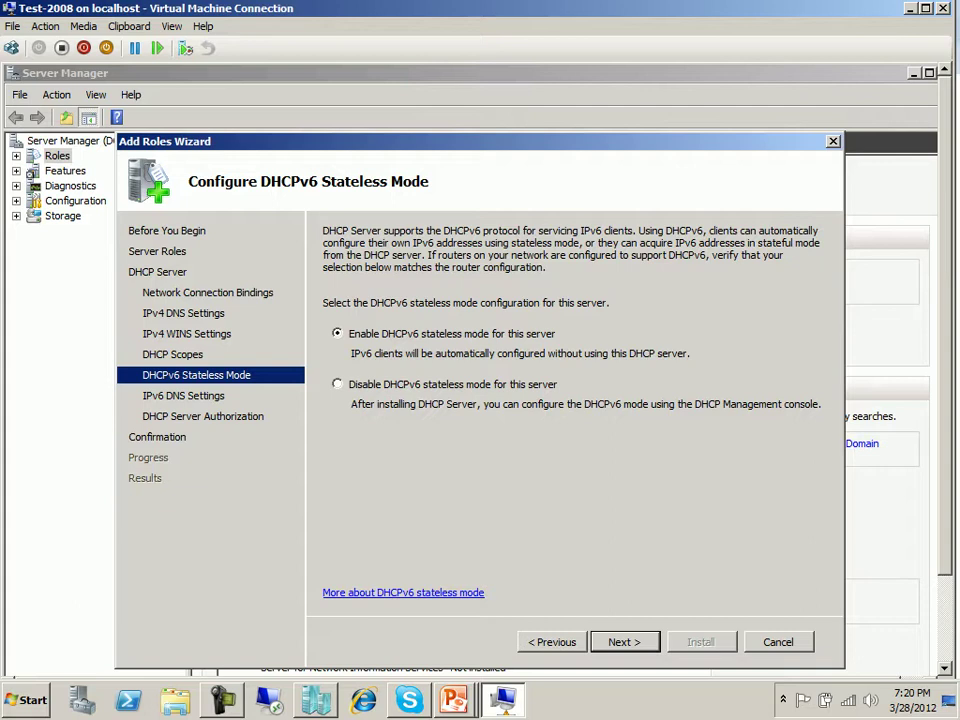
click(337, 384)
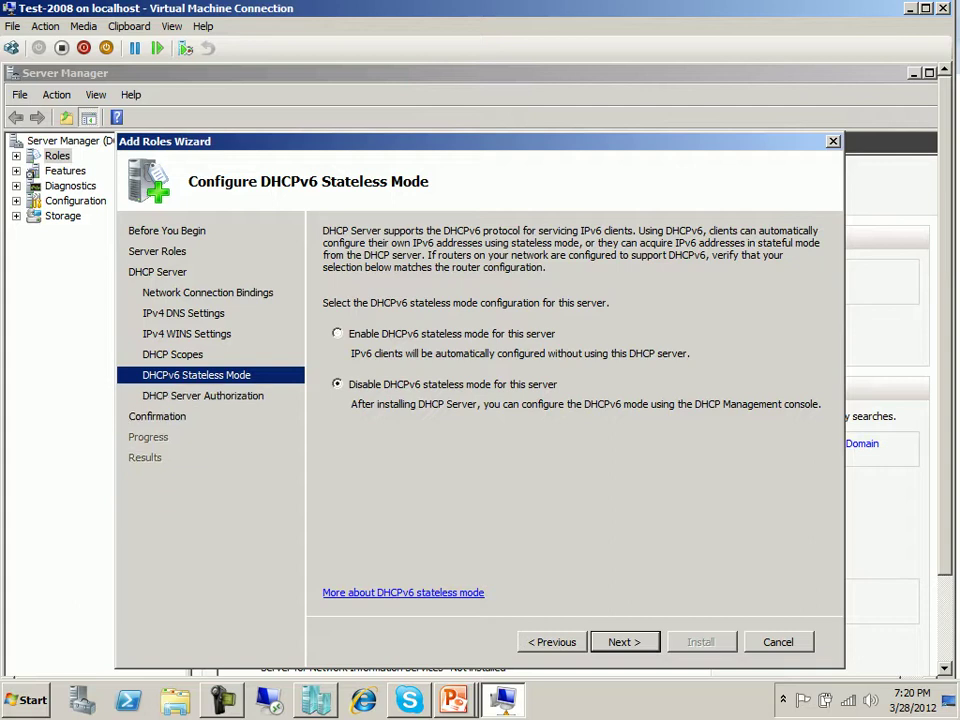
key(Return)
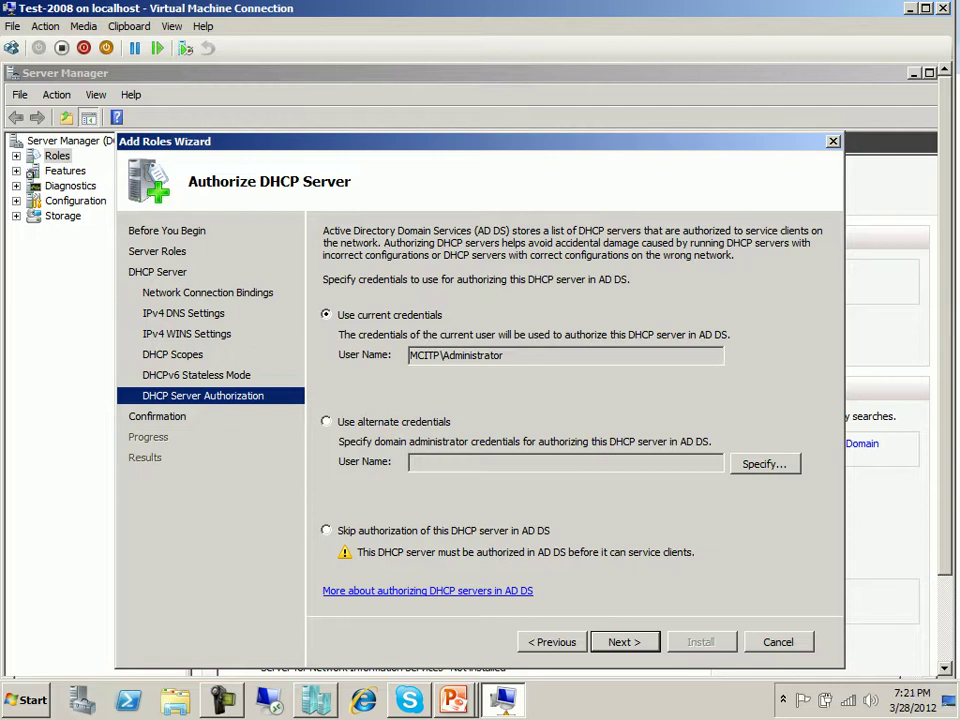
Authorize the DHCP server with the current credentials and install the role
key(Return)
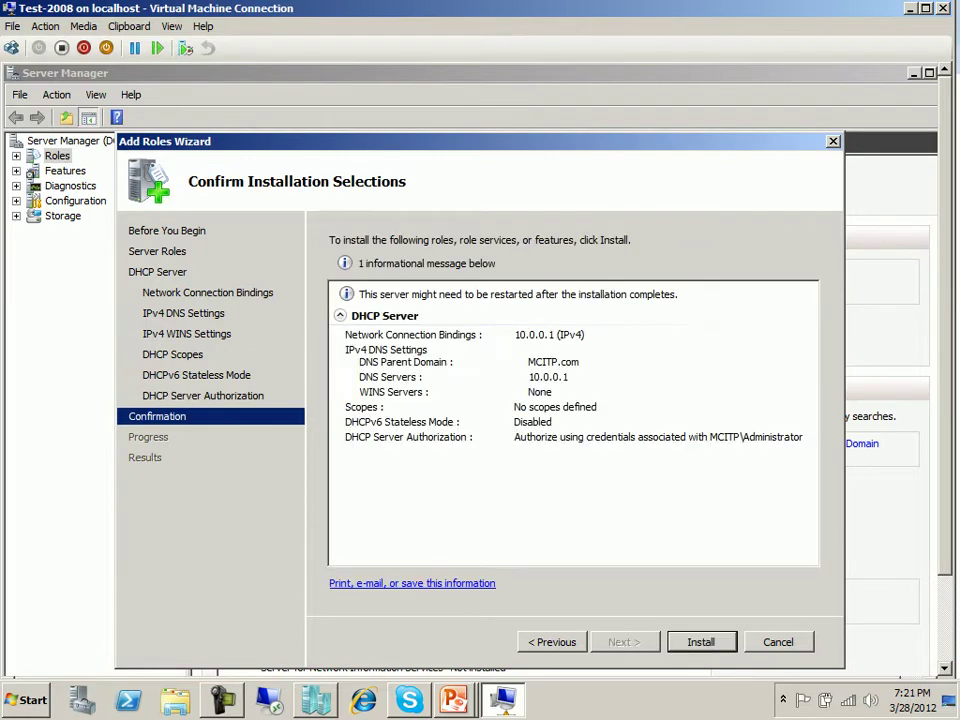
key(Return)
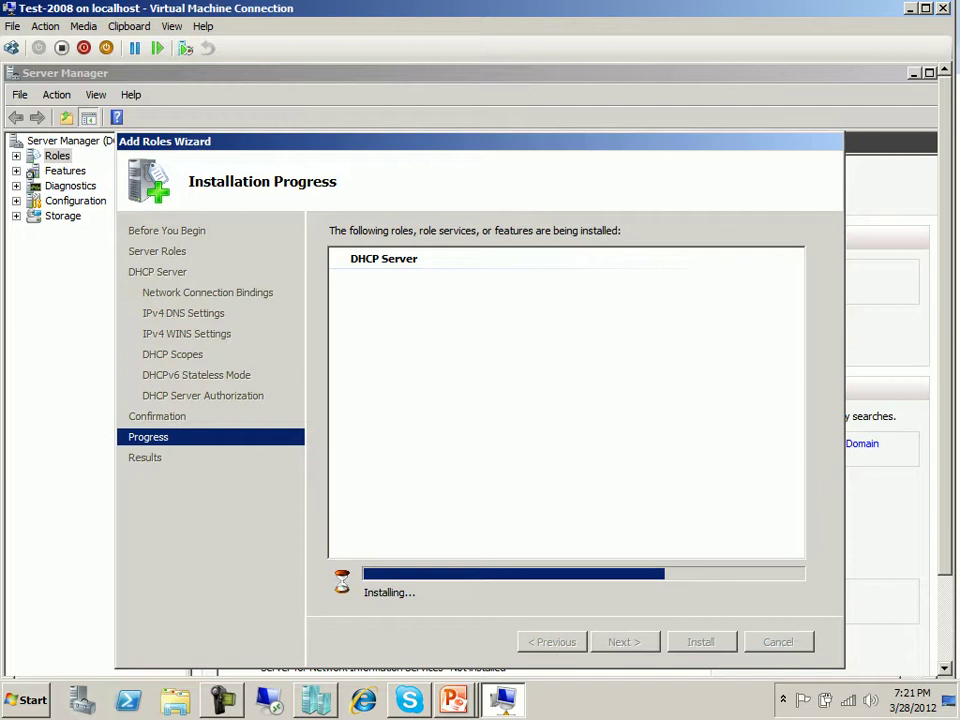
Switch to the DHCP.pptx slide show in PowerPoint and view the slide explaining what DHCP scopes are
mouse_move(453, 700)
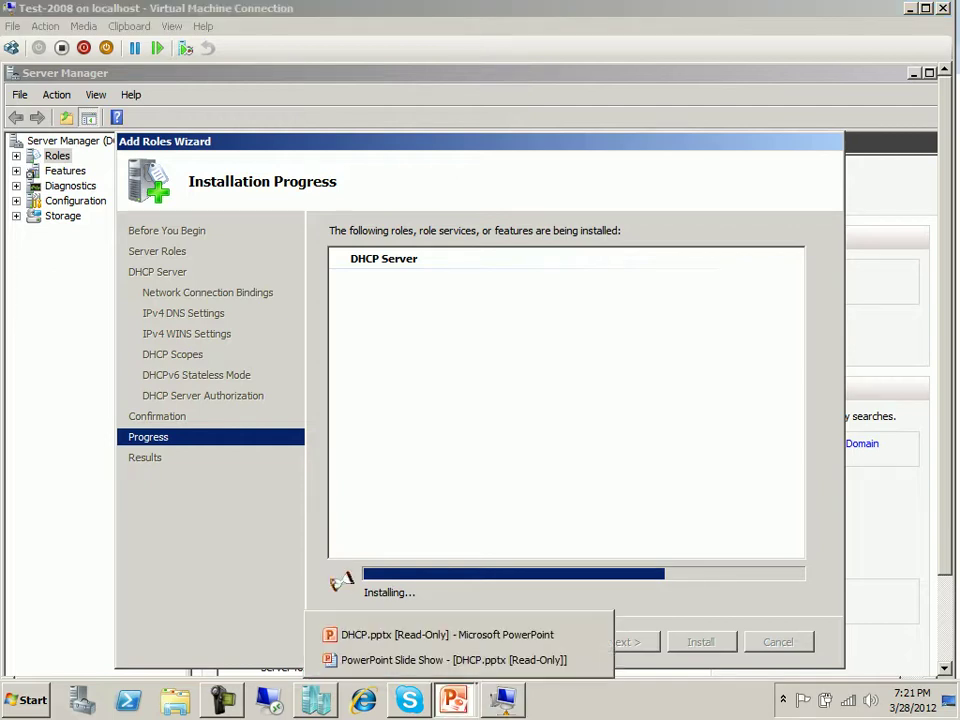
click(450, 658)
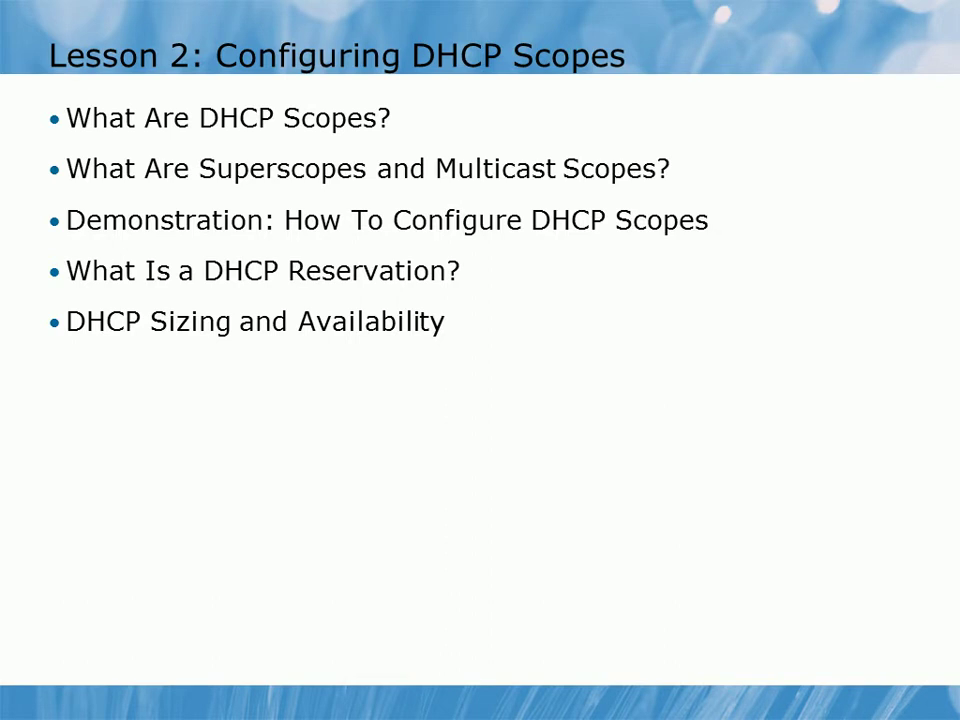
key(Right)
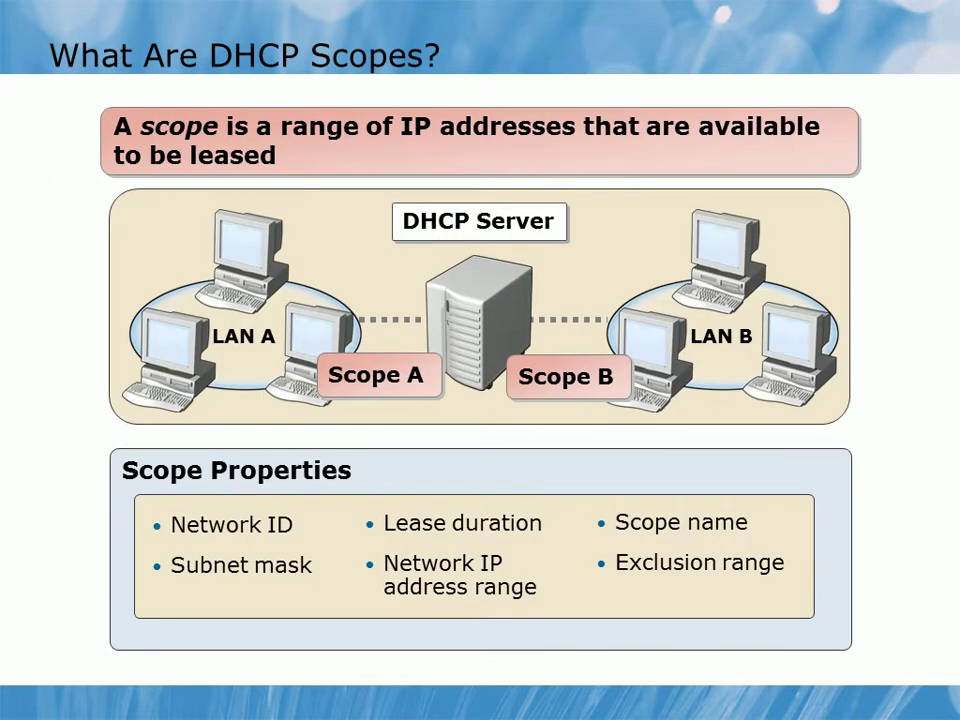
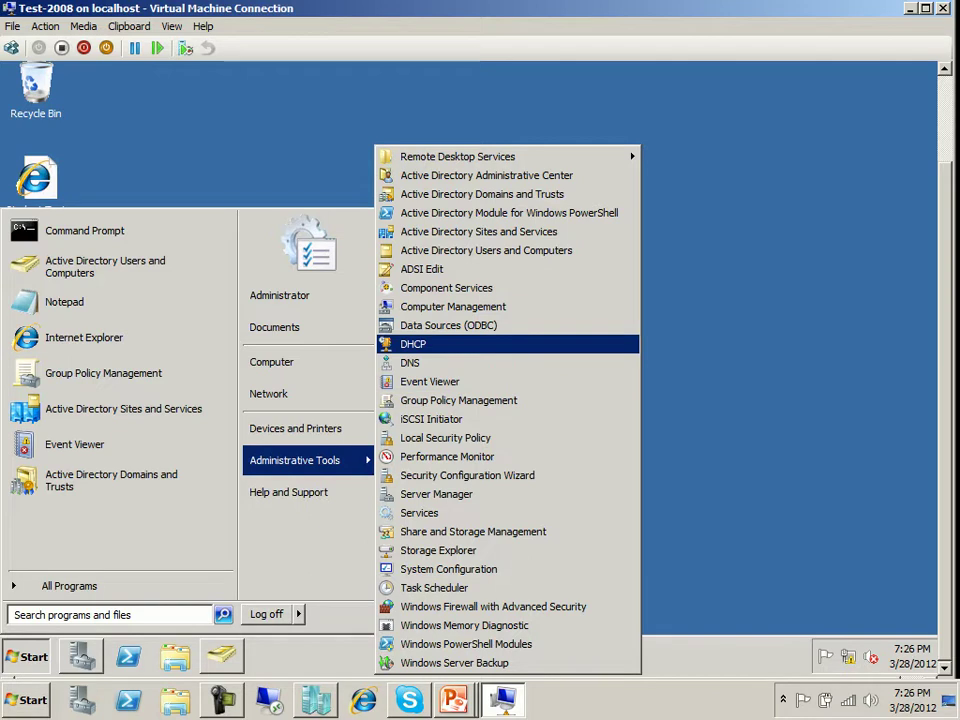
Open the DHCP management console in the virtual machine, maximize it and widen the console tree
click(413, 343)
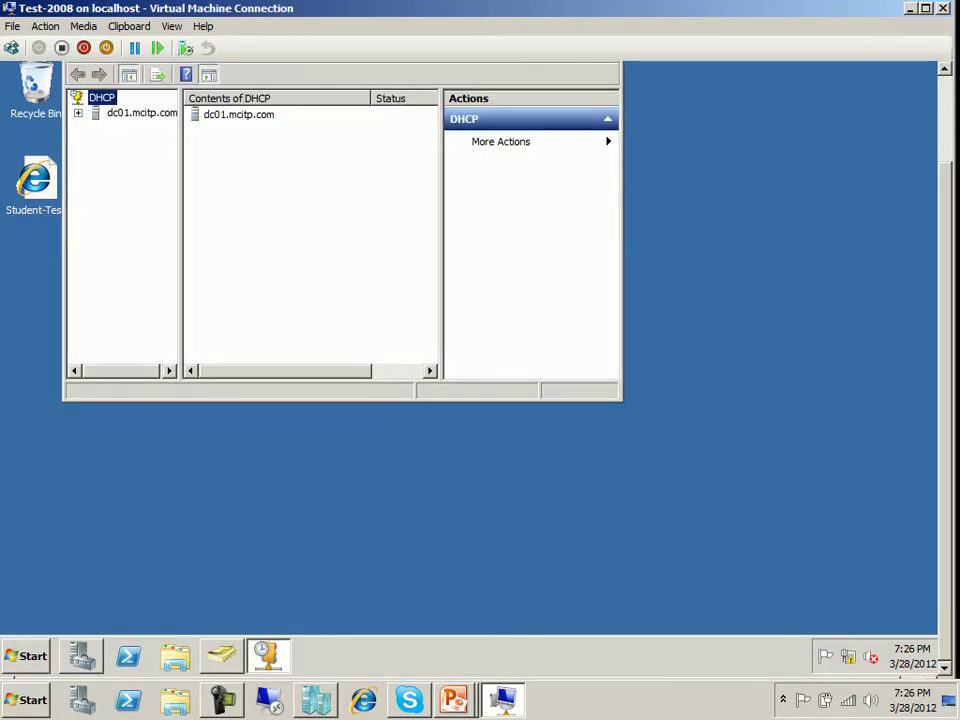
click(944, 115)
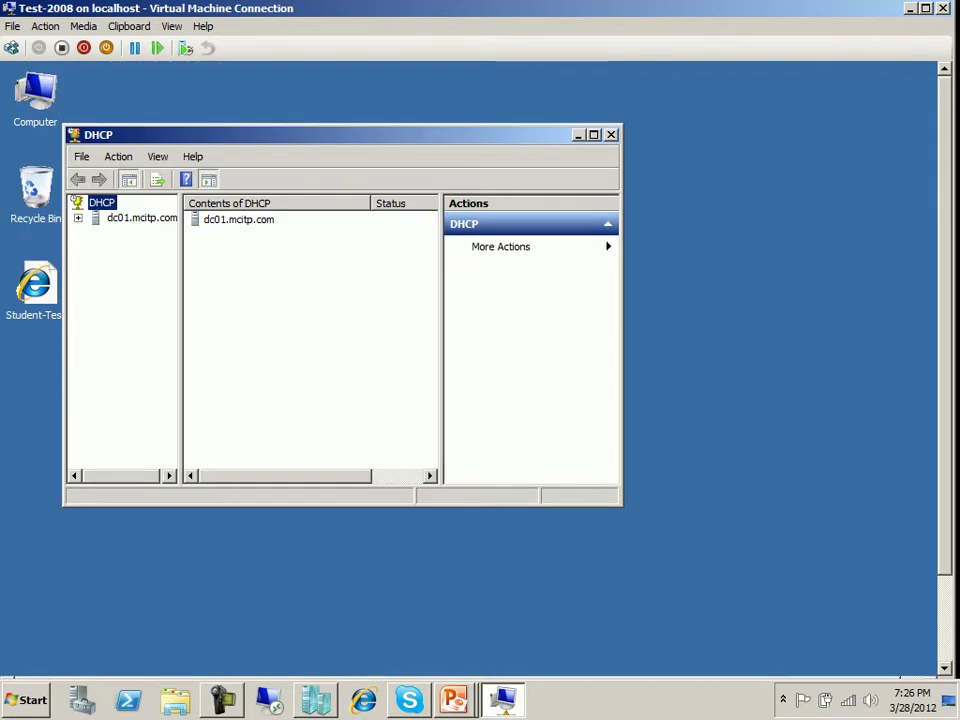
click(594, 135)
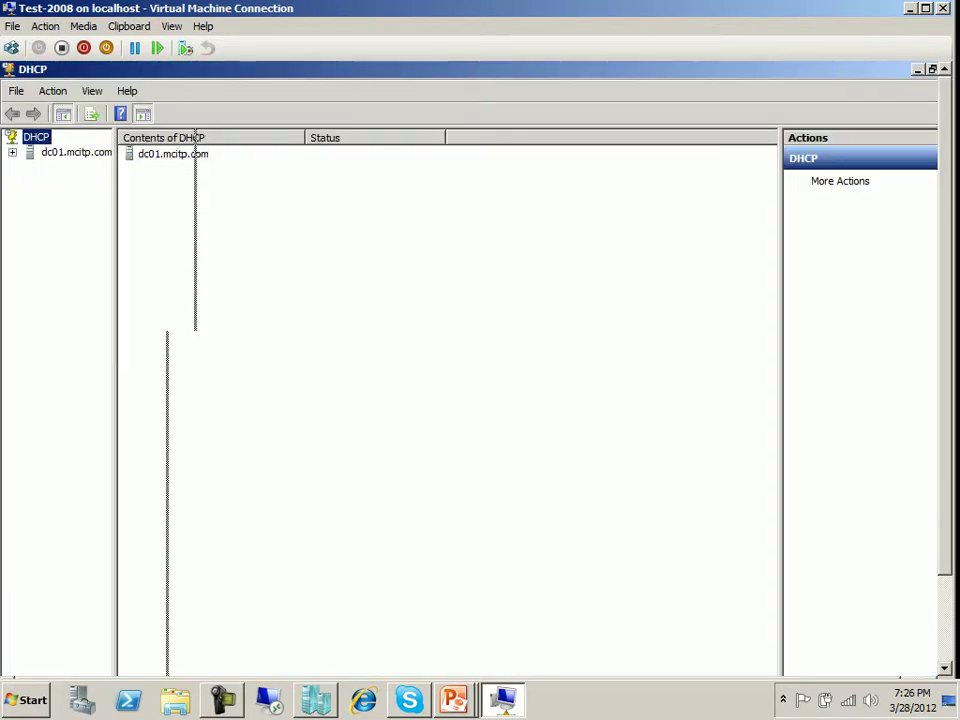
drag(115, 400, 227, 400)
Expand the dc01.mcitp.com server and its IPv4 node in the console tree
click(76, 152)
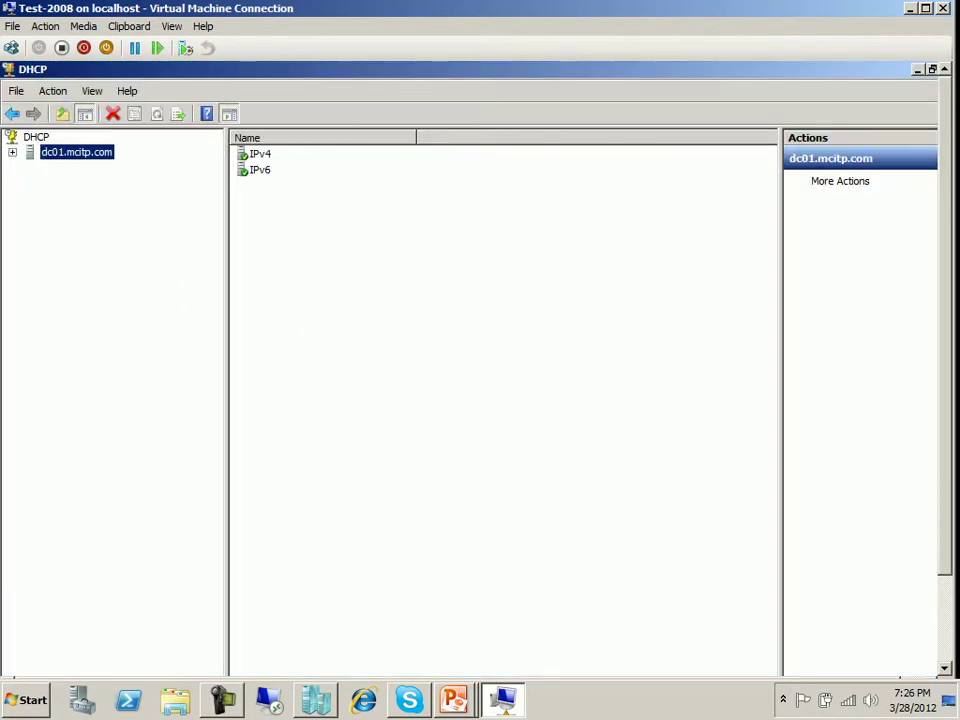
click(12, 152)
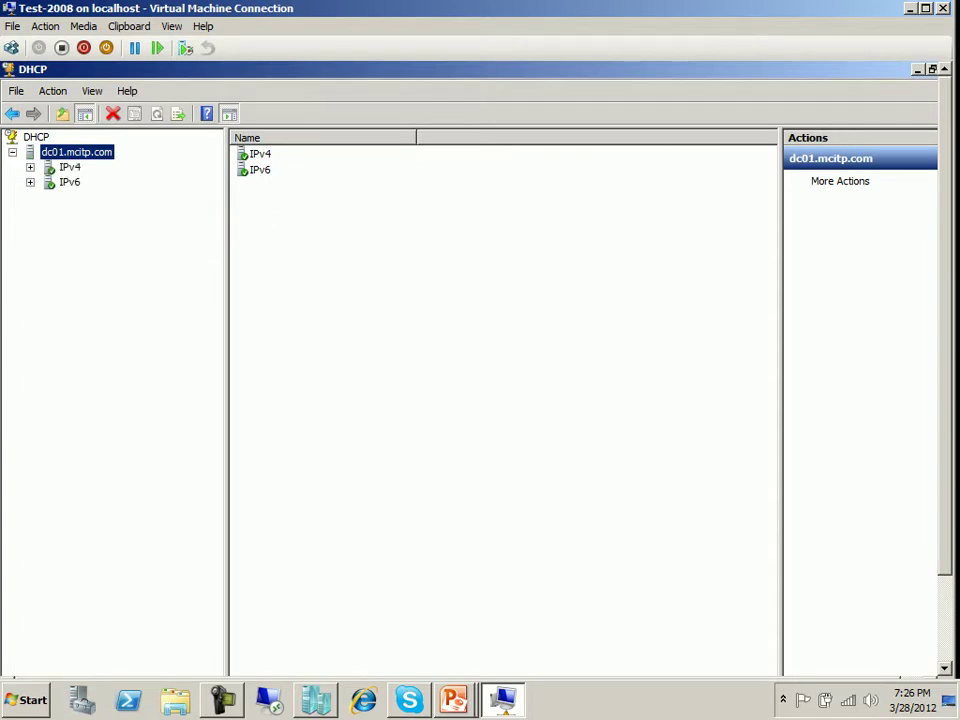
click(69, 167)
click(30, 167)
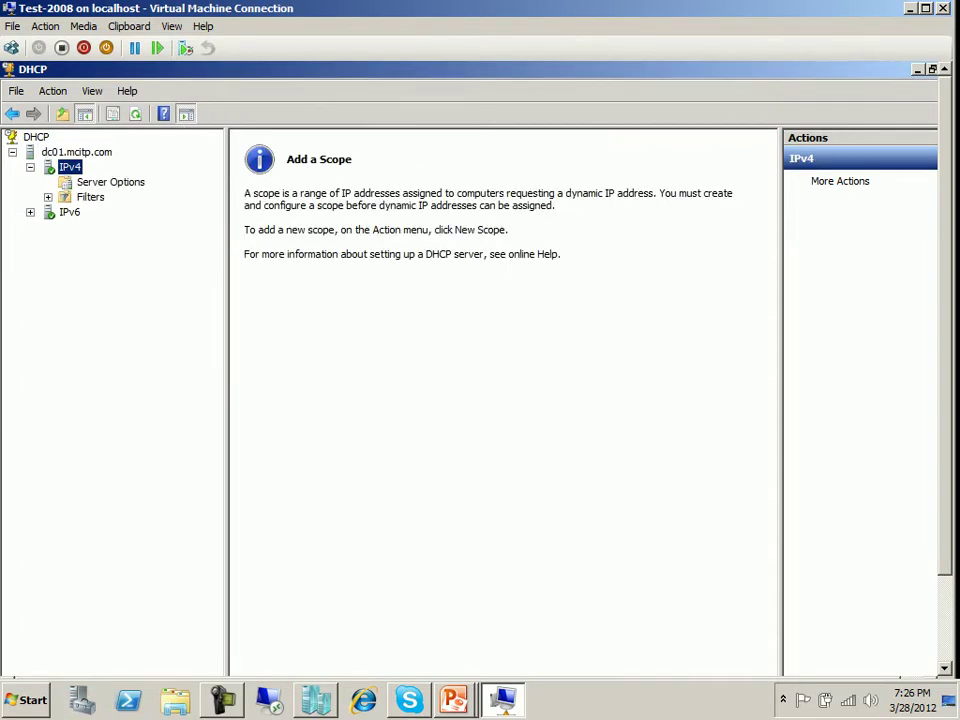
Start a new IPv4 scope named MCITP-Lab with the description "Just for Testing" and continue to its address range
right_click(73, 167)
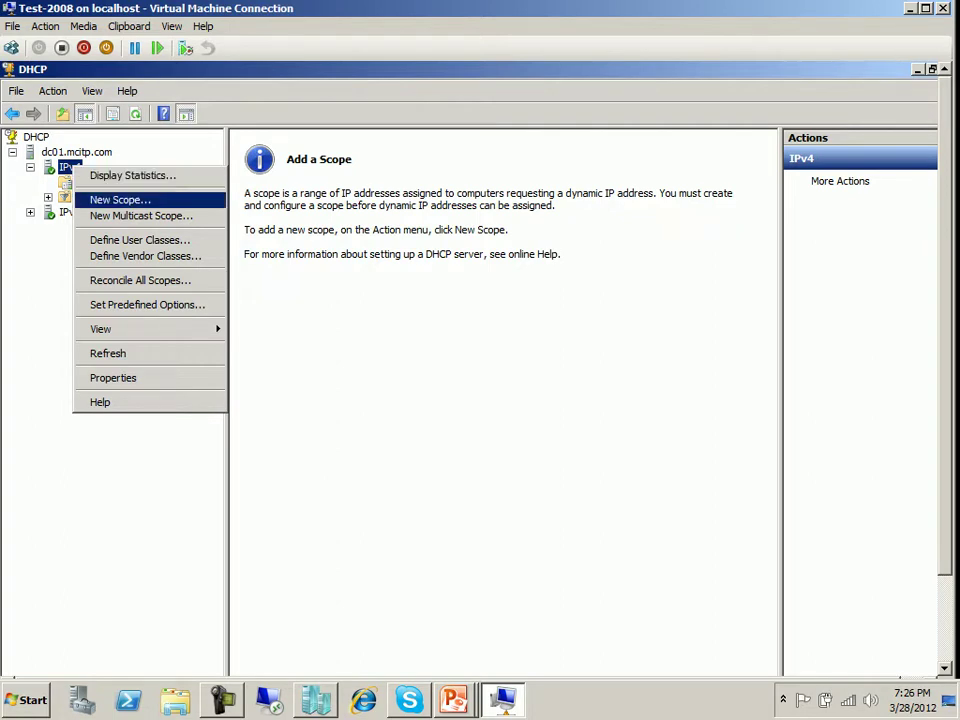
key(Return)
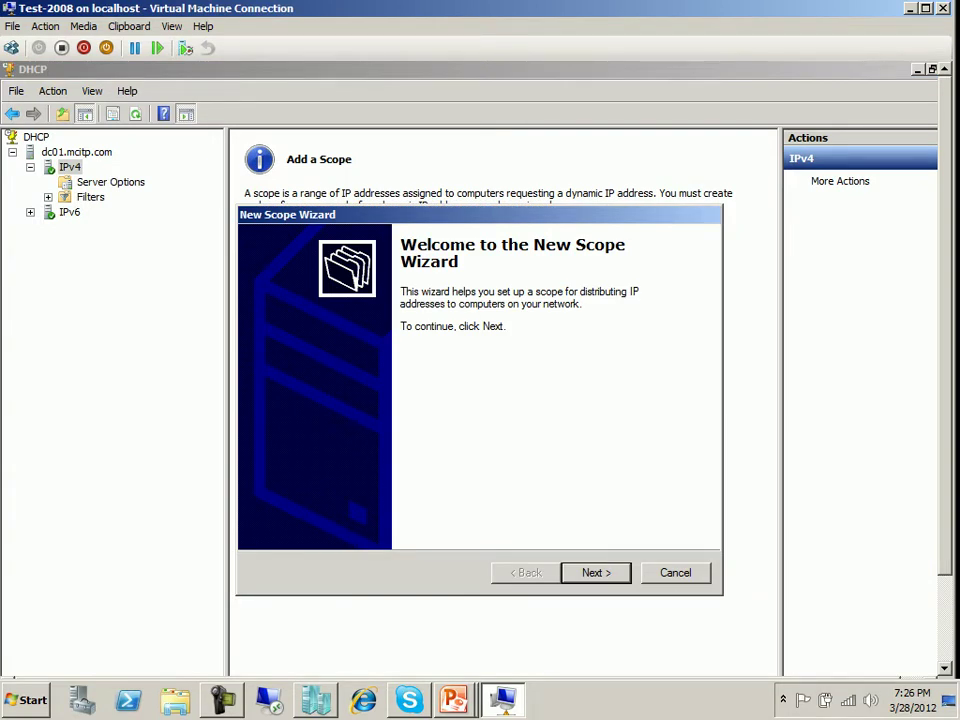
key(Return)
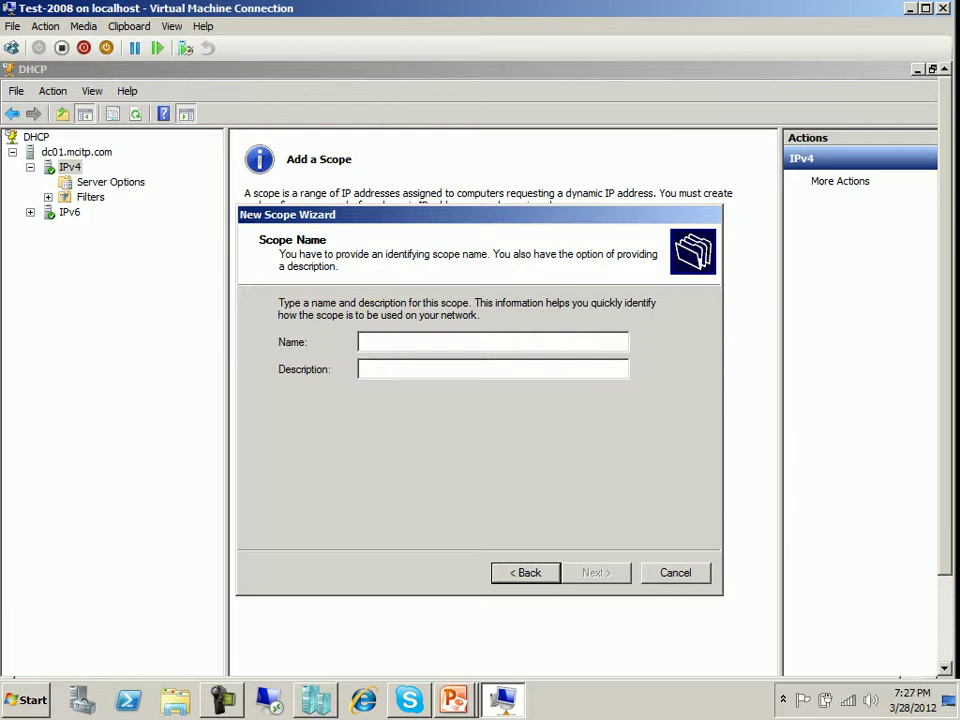
text(MCITP-Lab)
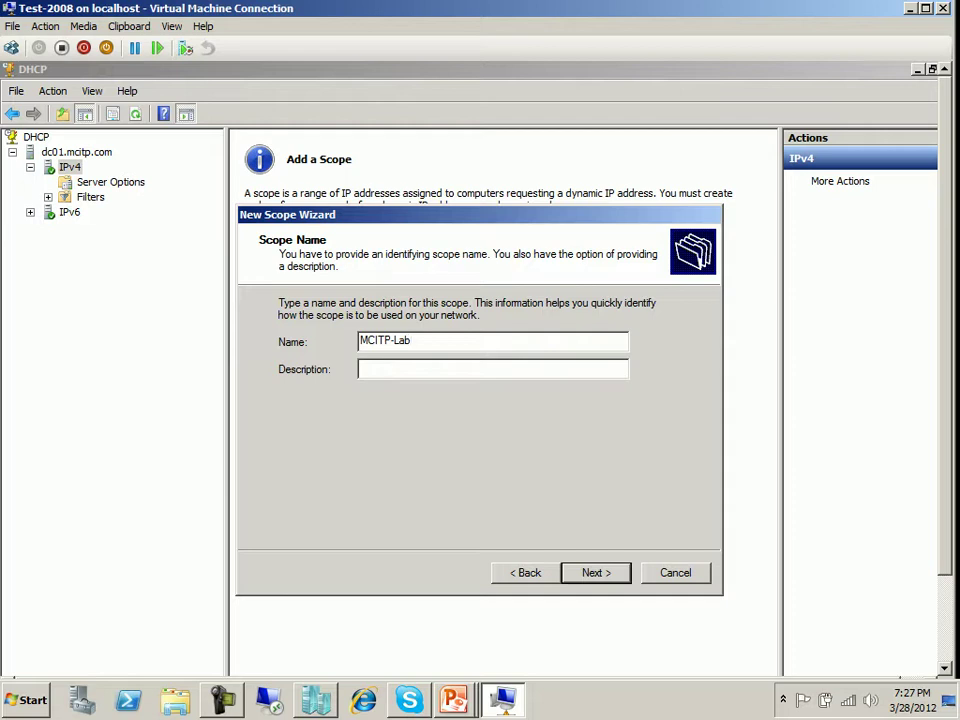
click(361, 368)
text(Just for Testing)
key(Return)
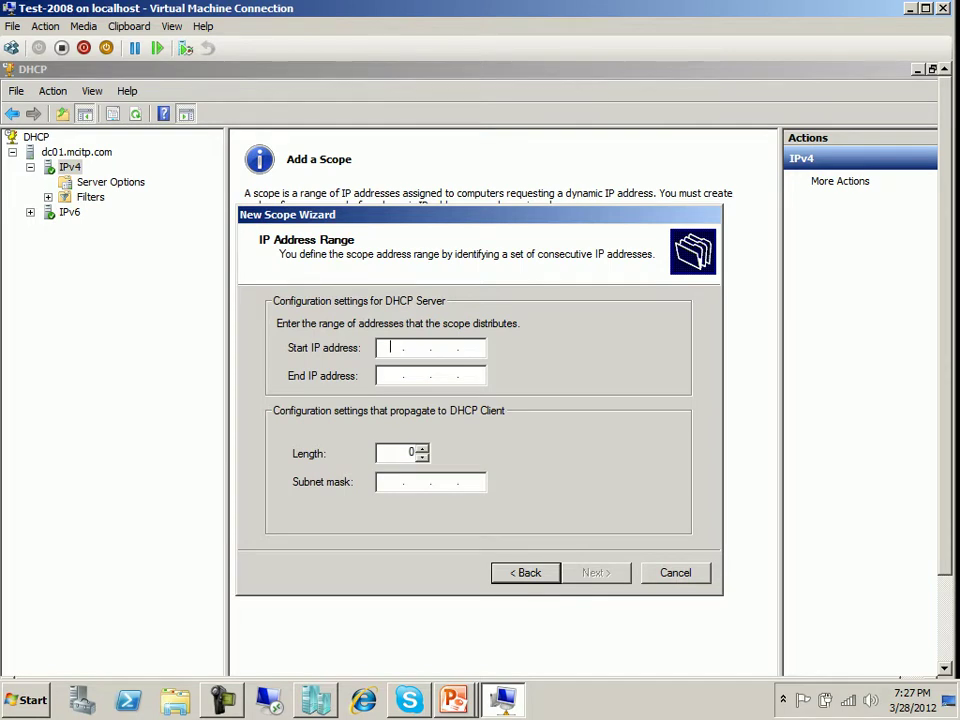
Set the scope's address range from 10.0.0.2 to 10.0.0.100 and continue to the exclusions
text(10.0.0.2)
key(Tab)
text(10.0.0.)
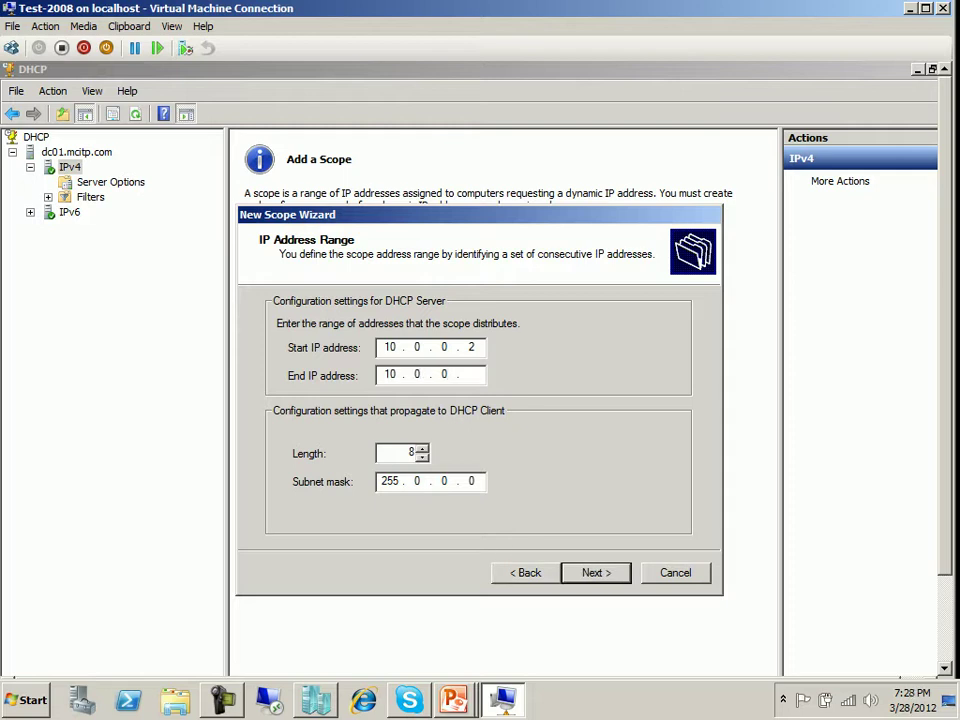
text(100)
key(Tab)
key(Tab)
text(.)
key(Return)
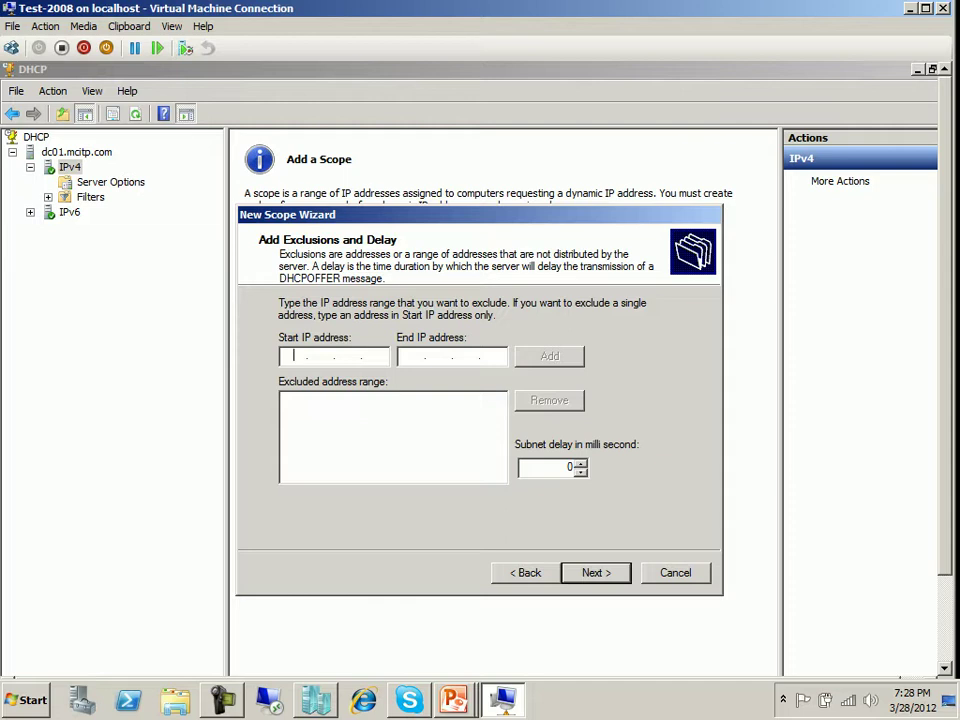
Exclude the address range 10.0.0.51 to 10.0.0.60 from the scope
text(10.0.0.51)
click(410, 355)
text(10 . 0 . 0 . 51)
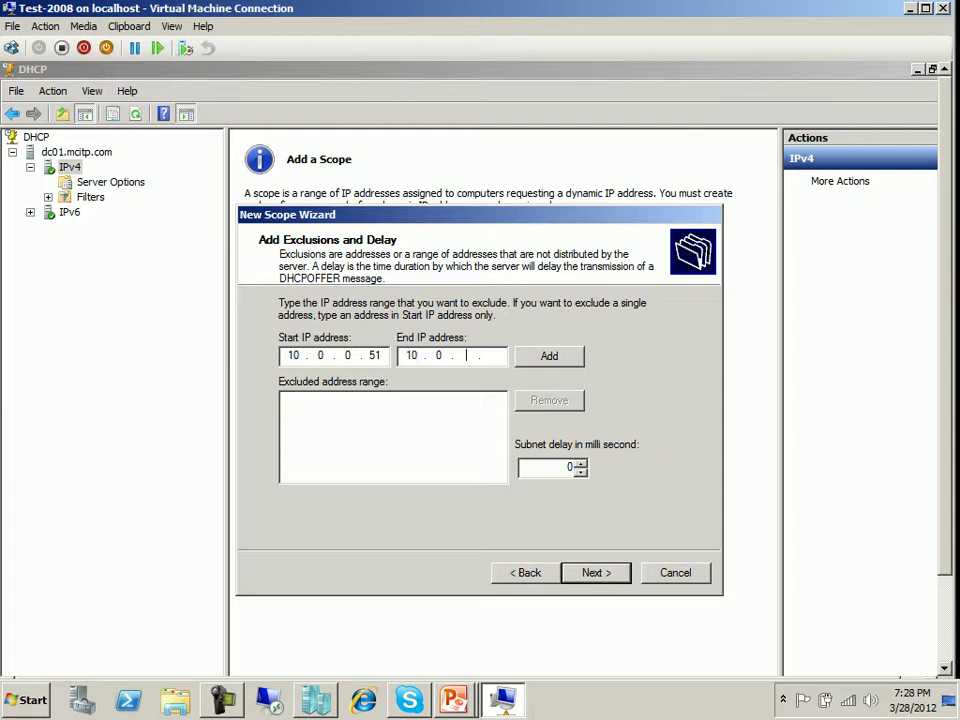
text(60)
key(Return)
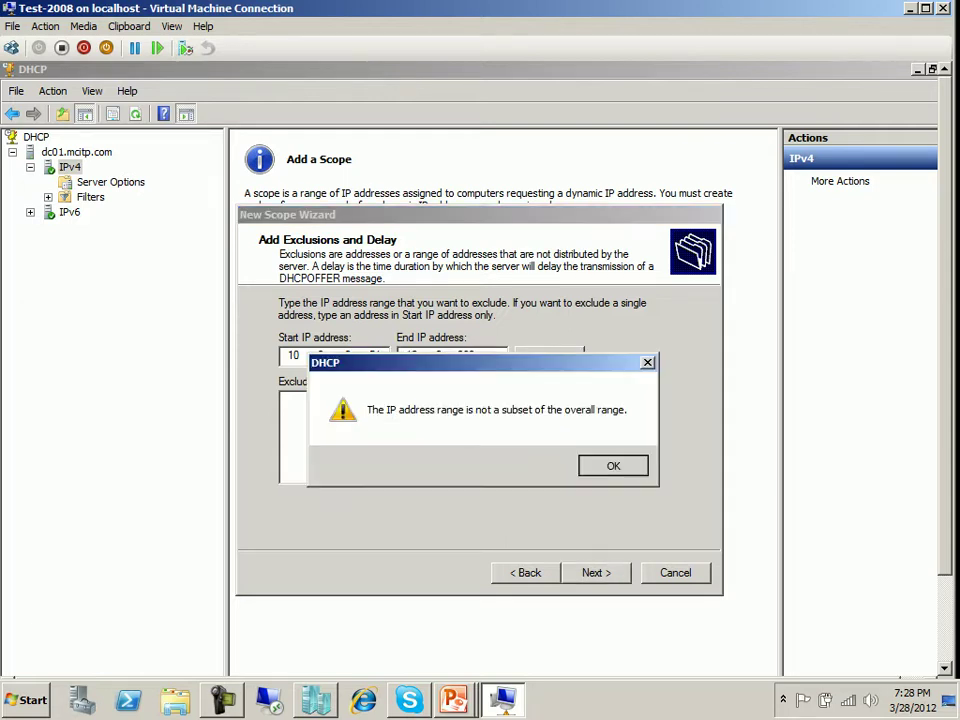
key(Return)
click(462, 355)
key(BackSpace)
key(BackSpace)
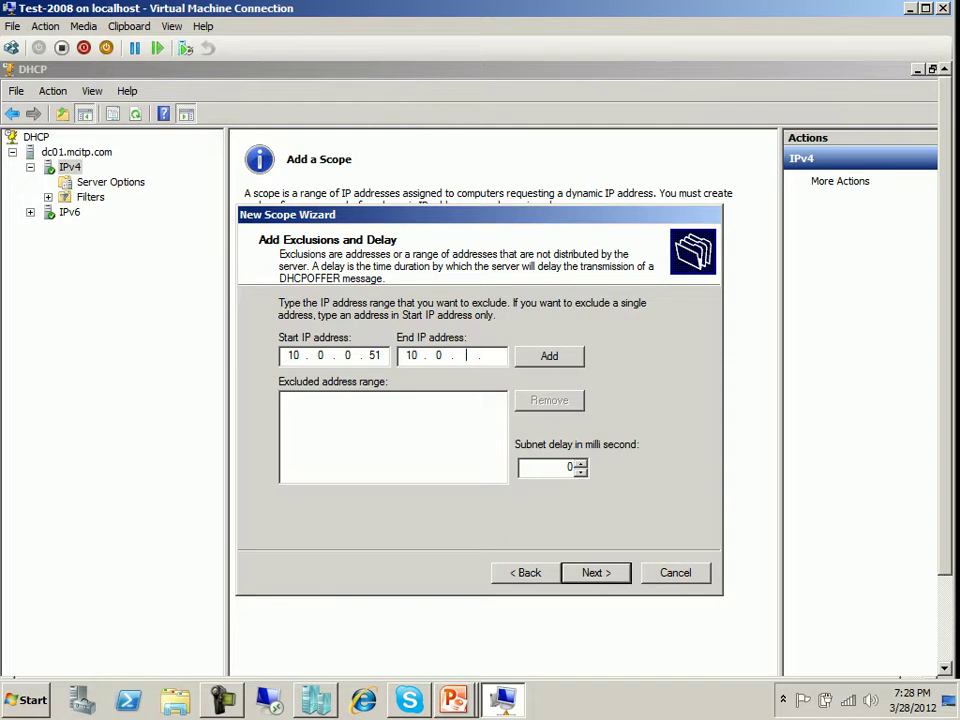
text(.60)
key(Tab)
key(Return)
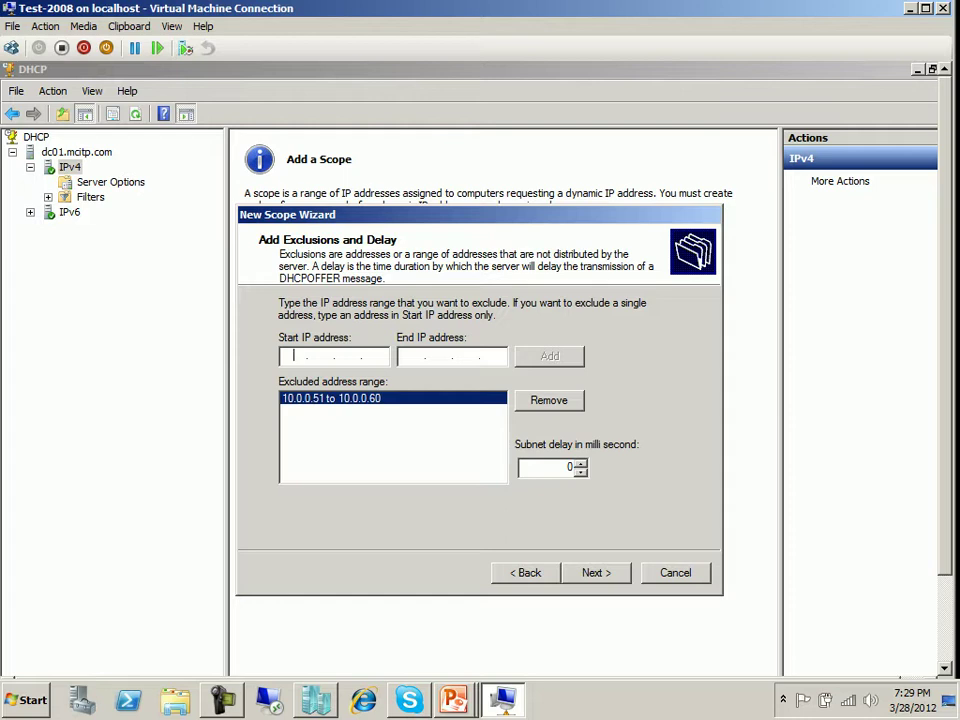
Keep the default lease duration and choose to configure the DHCP options now, without adding a default gateway
key(Return)
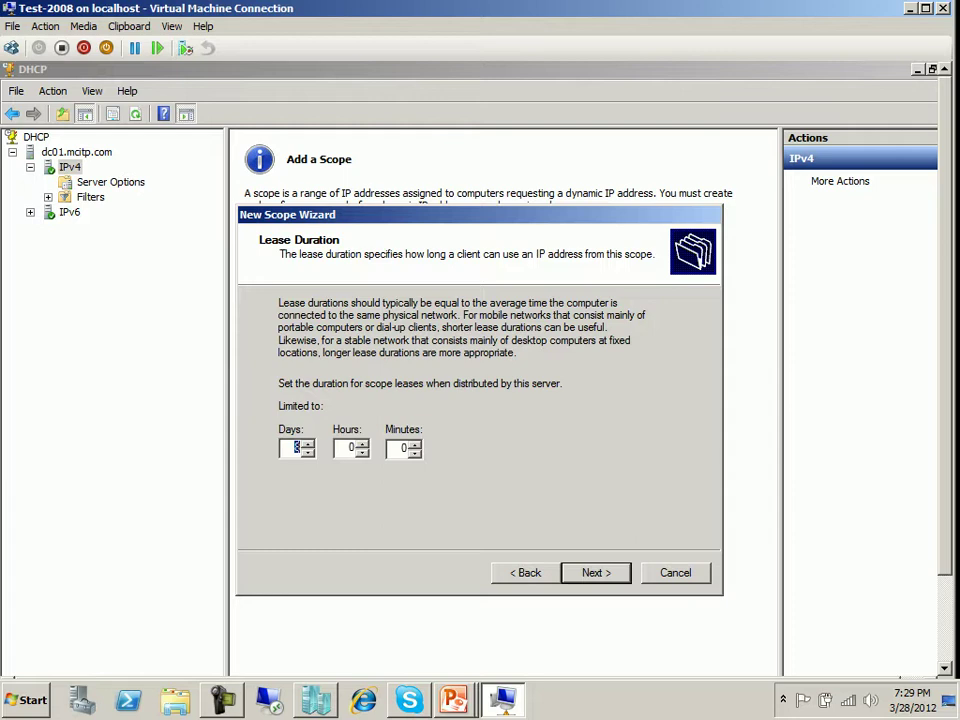
key(Return)
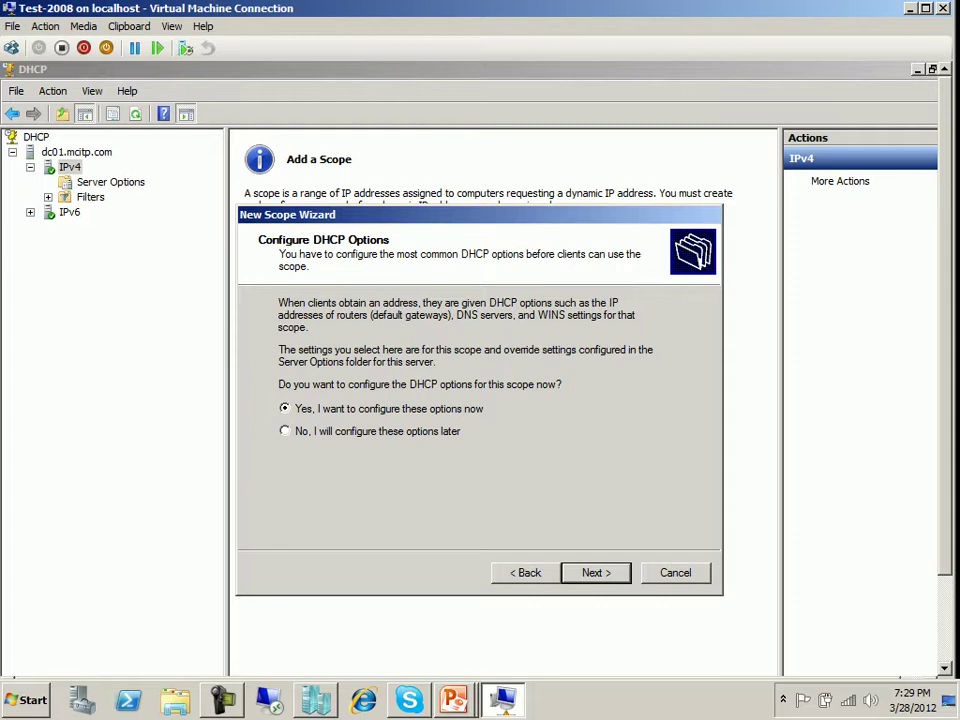
key(Return)
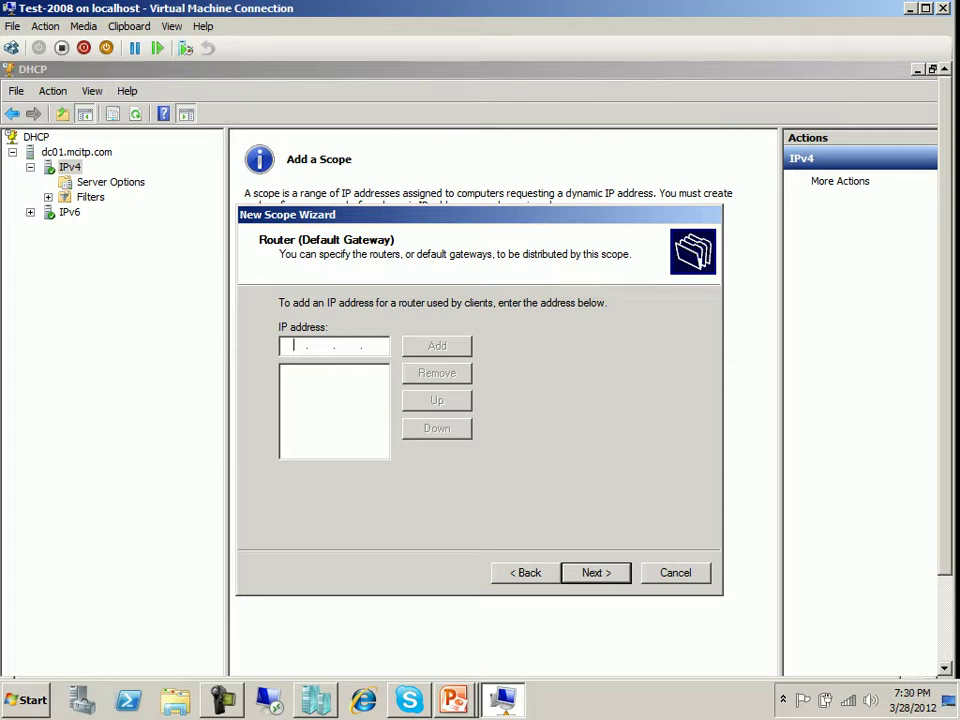
key(Return)
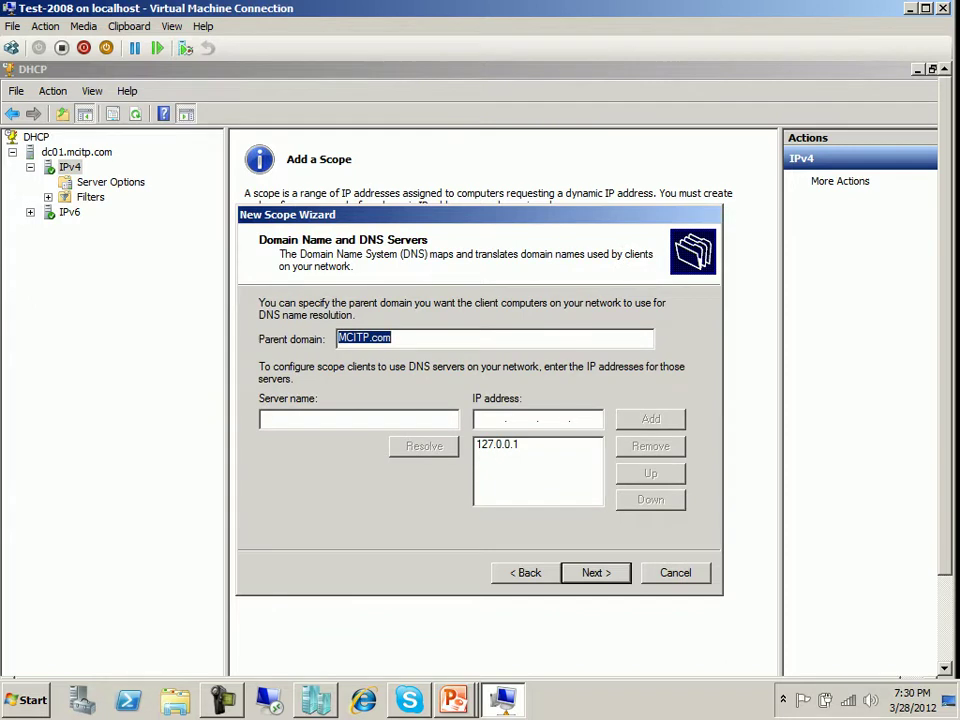
Resolve the server name DC01 and add its address 10.0.0.1 to the scope's DNS servers
click(392, 338)
key(shift+Home)
click(262, 419)
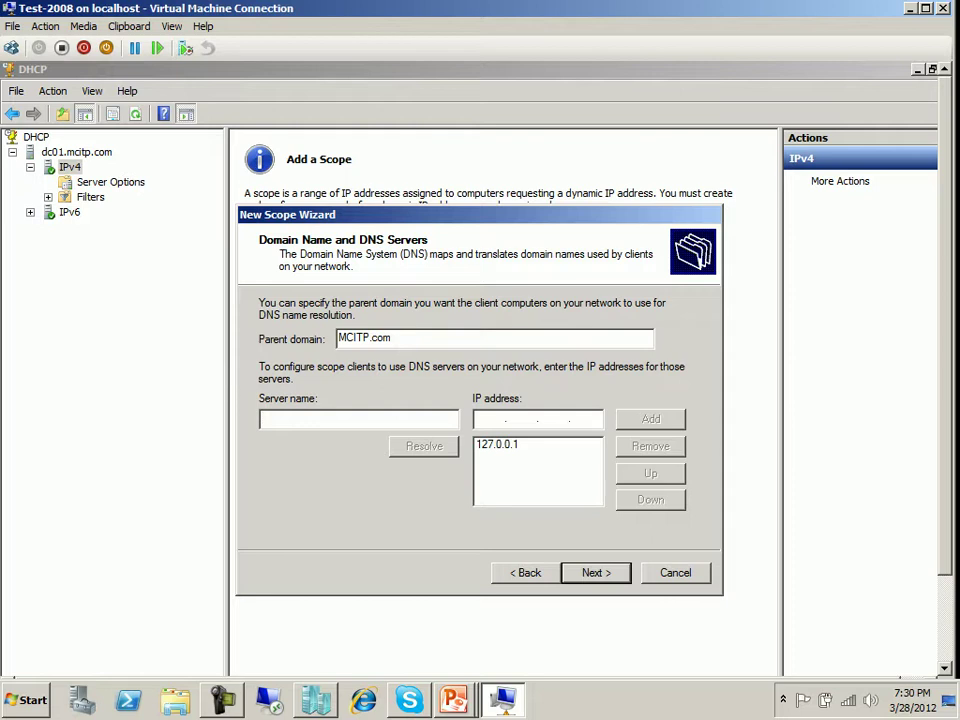
text(1)
key(BackSpace)
text(DC01)
click(423, 446)
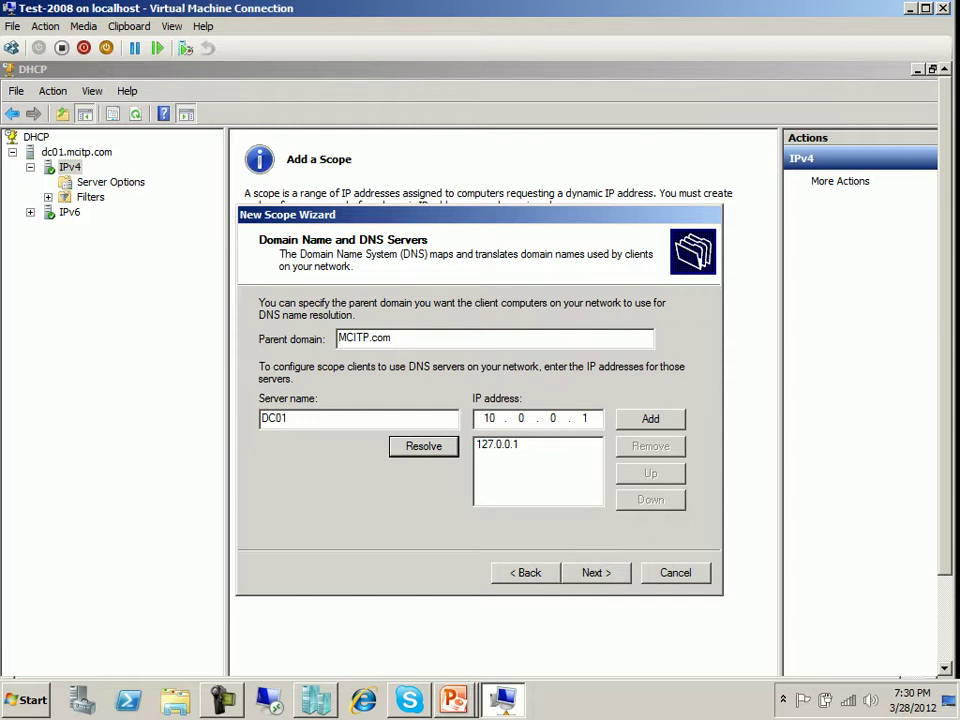
key(alt+d)
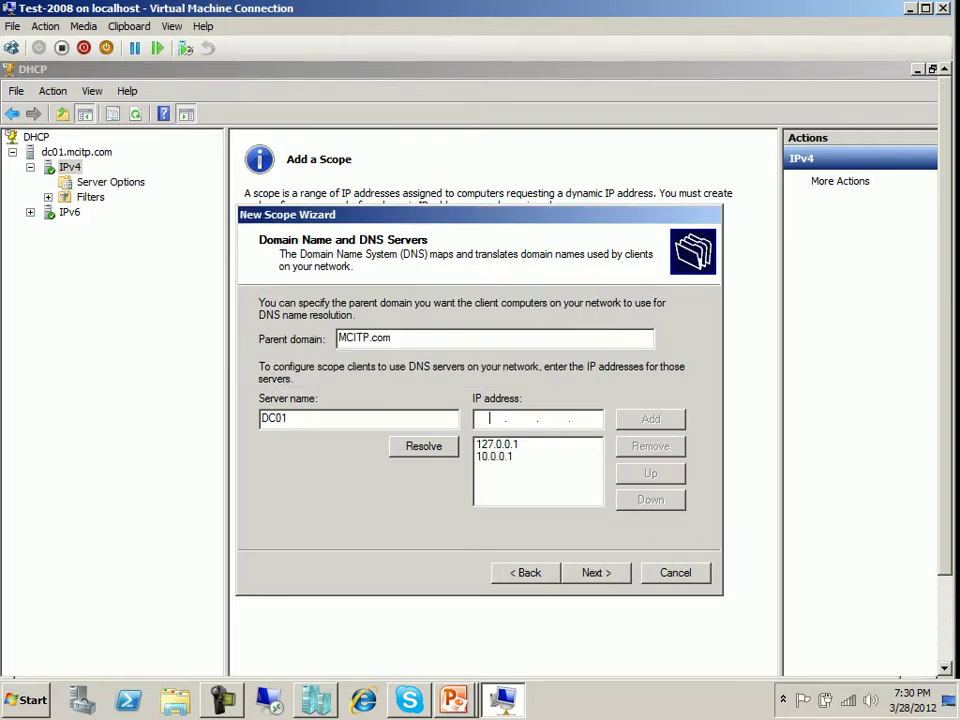
Remove 127.0.0.1 from the scope's DNS servers and continue to the WINS settings
click(497, 444)
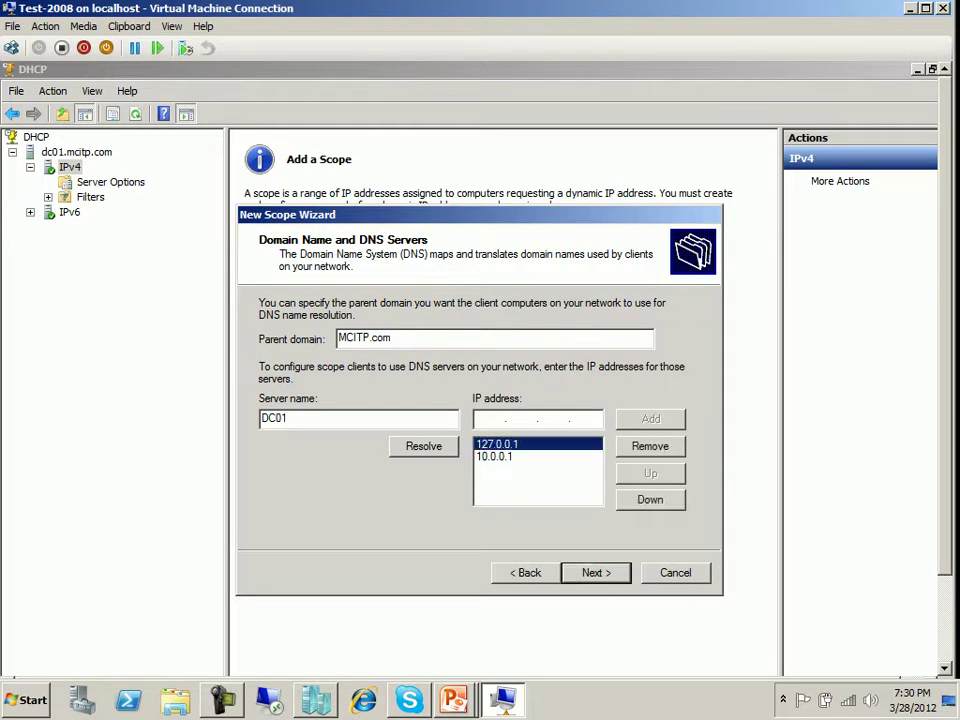
click(649, 446)
key(alt+n)
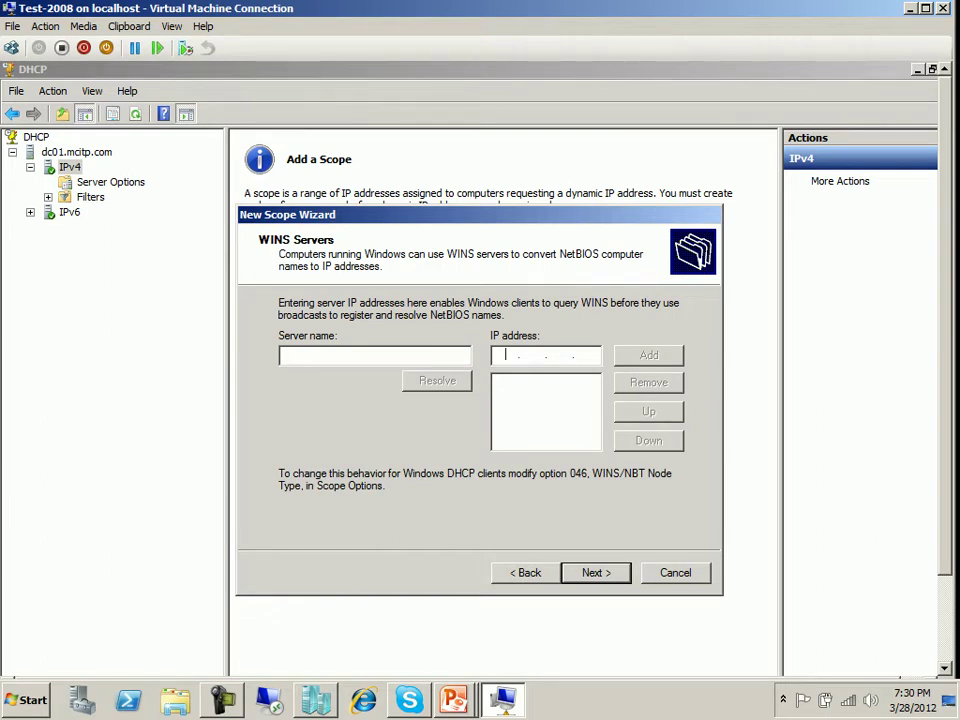
Leave the WINS servers empty, then activate the scope now and finish the New Scope Wizard
scroll(480, 400, down, 3)
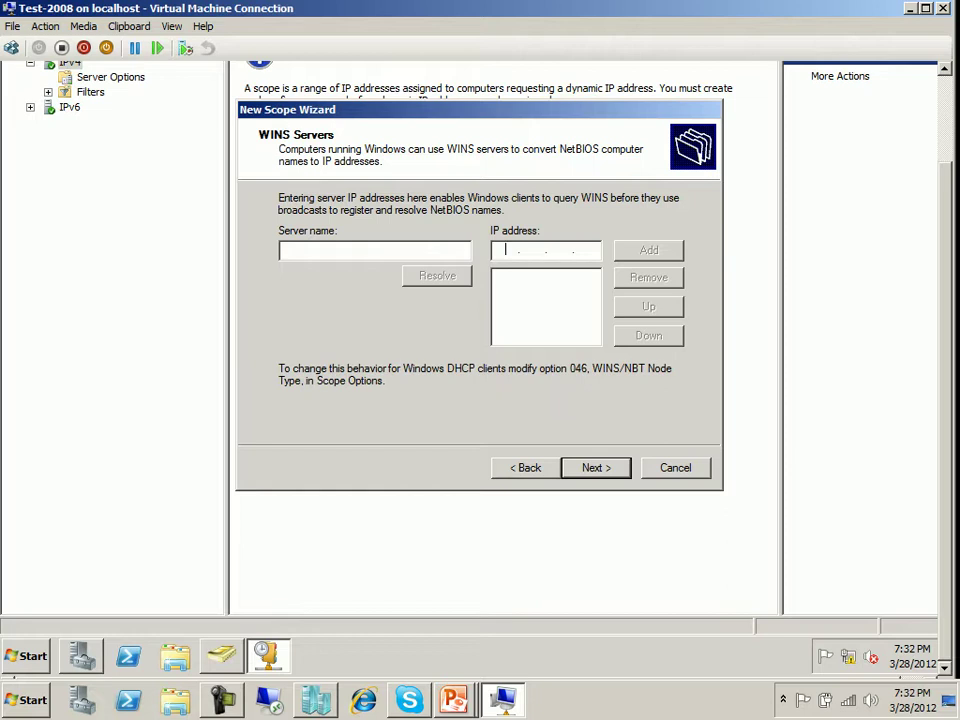
key(Return)
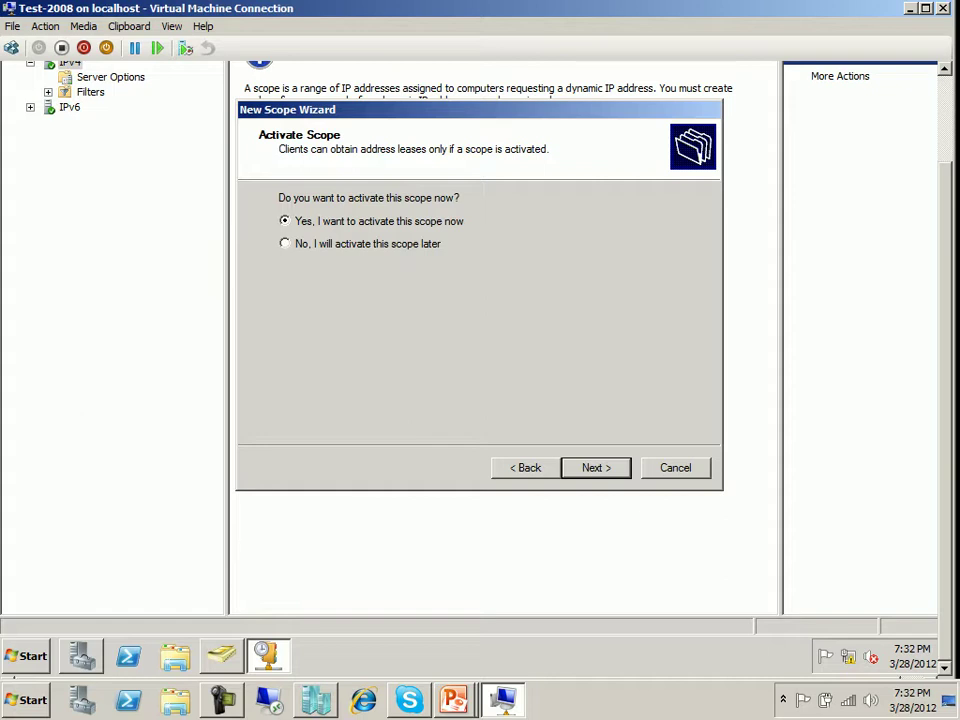
key(Return)
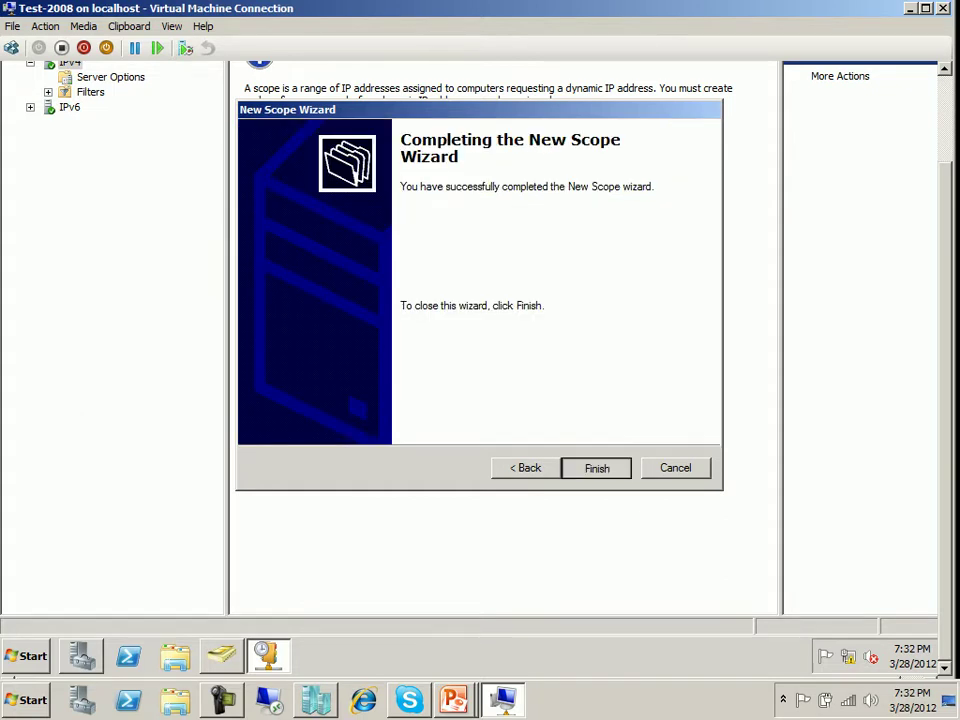
key(Return)
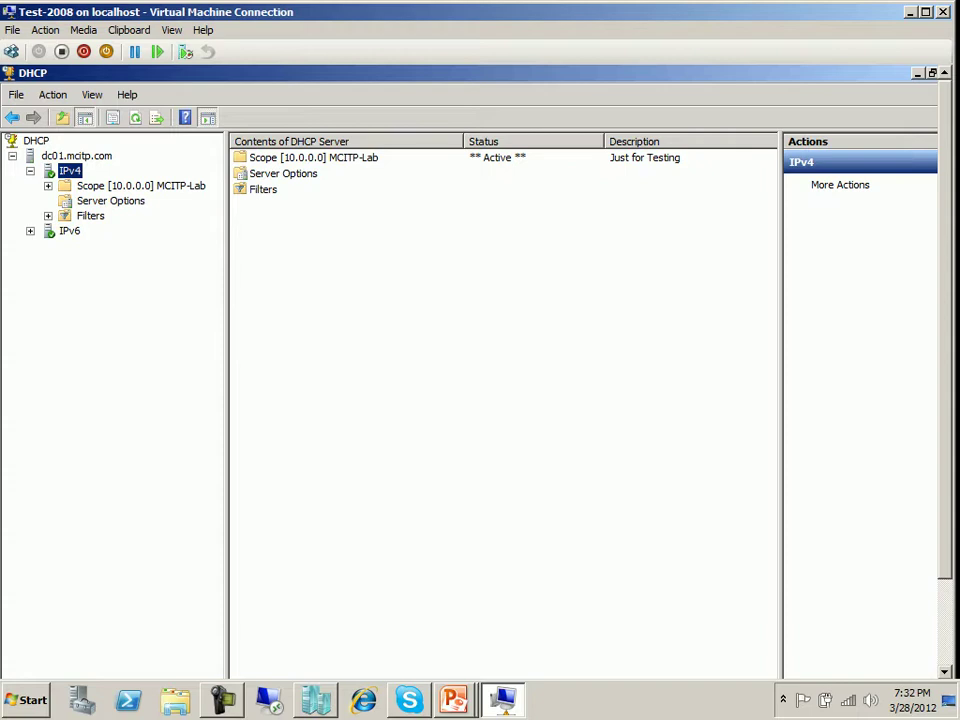
Expand the MCITP-Lab scope and review the commands available for IPv4, the scope and the dc01.mcitp.com server
right_click(77, 173)
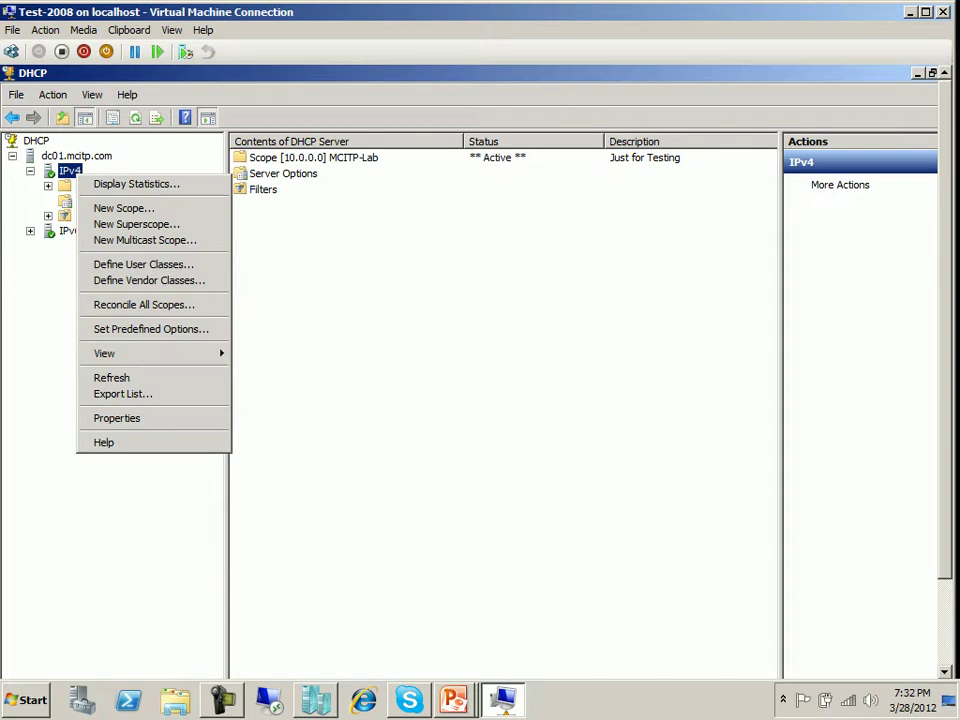
double_click(64, 186)
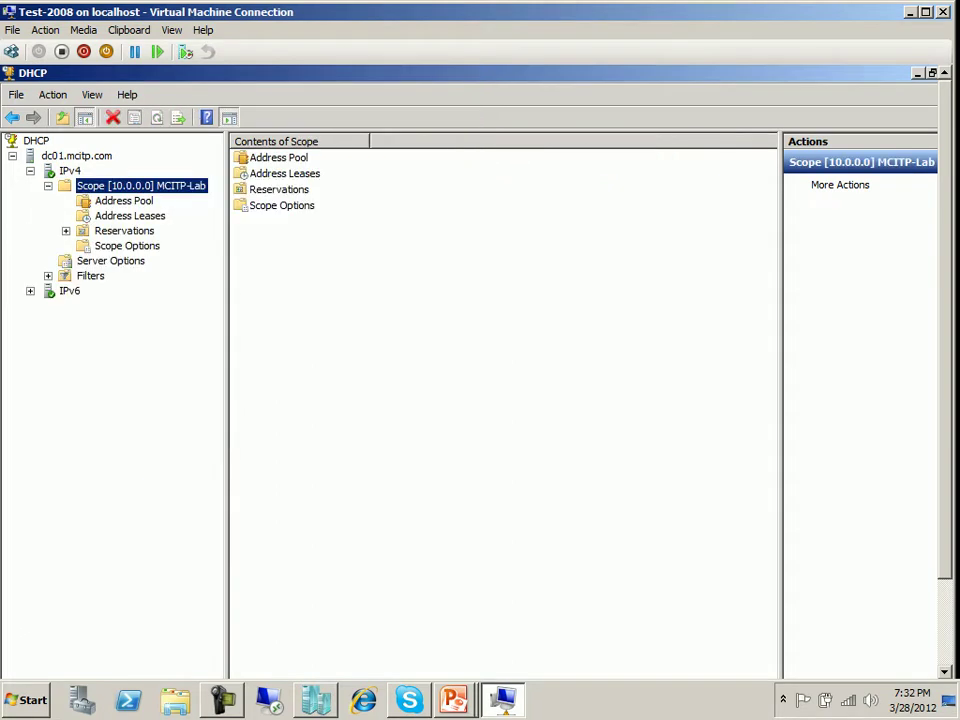
key(shift+F10)
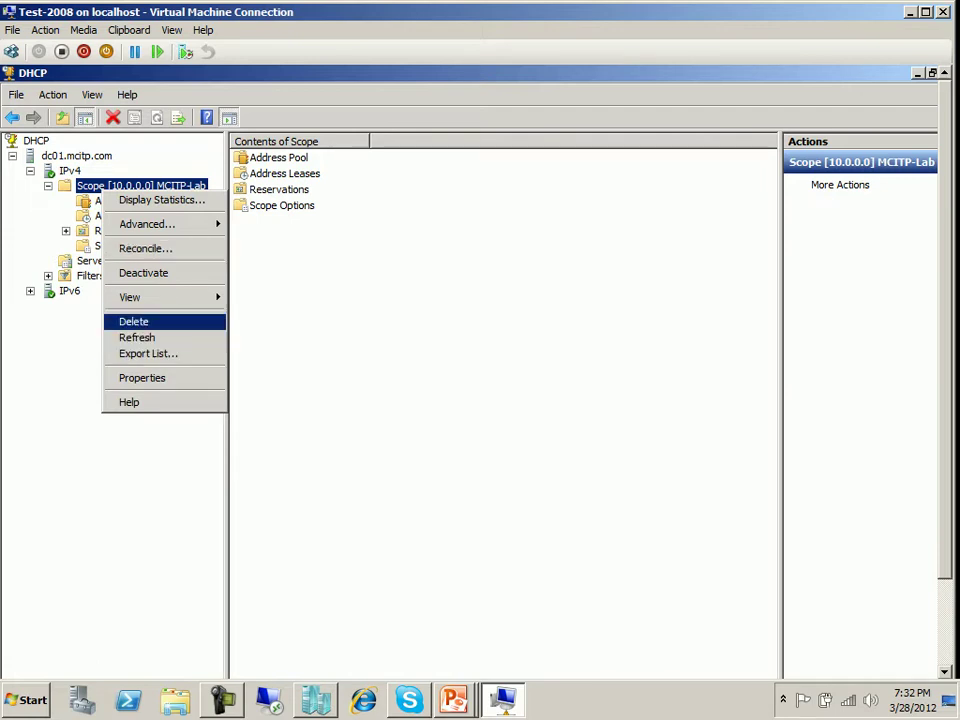
click(76, 156)
right_click(76, 156)
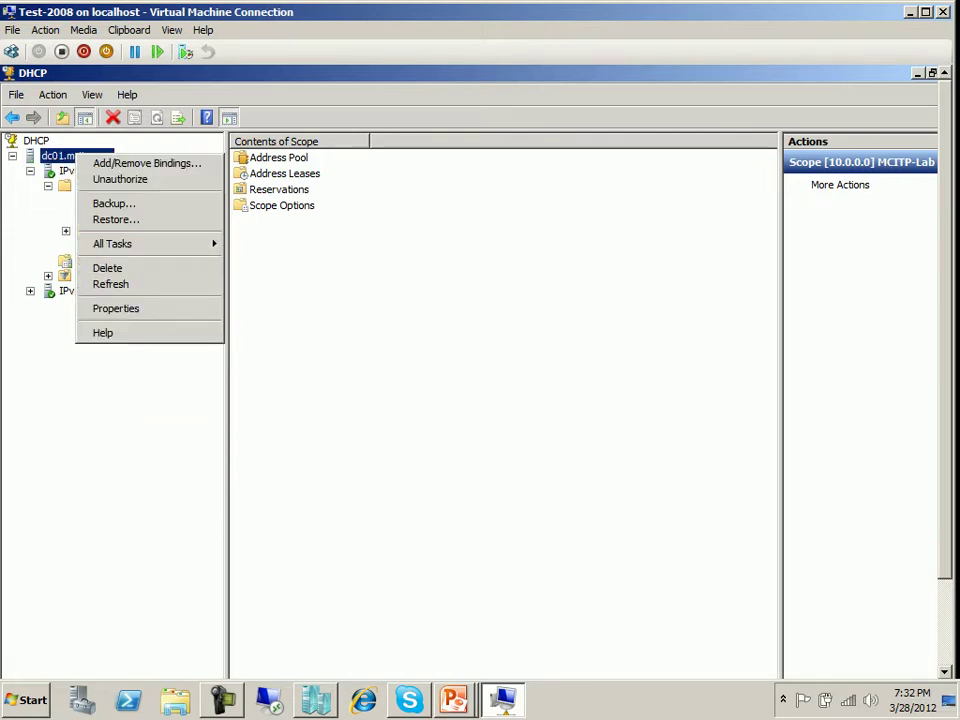
click(60, 155)
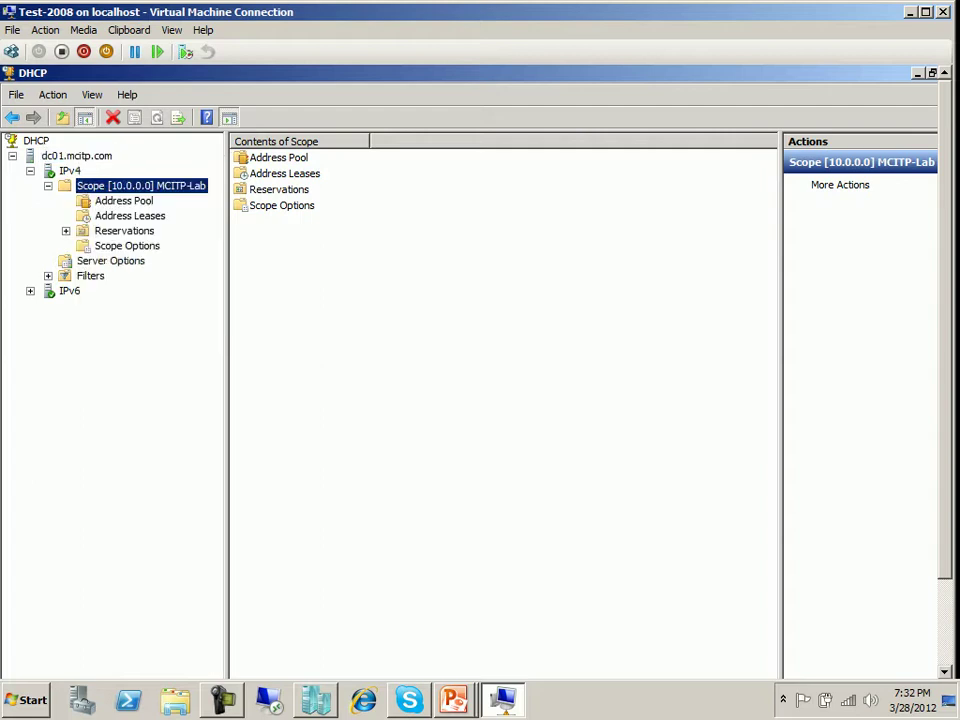
click(60, 155)
right_click(100, 158)
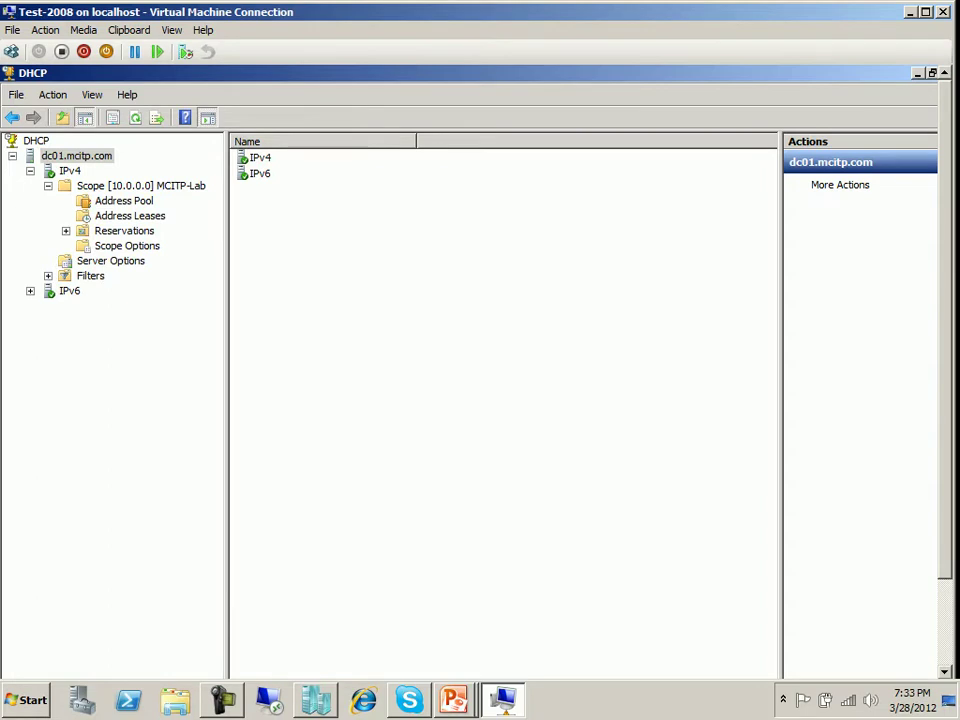
Switch to the PowerPoint slide show and view the DHCP Sizing and Availability slide
click(453, 700)
click(440, 660)
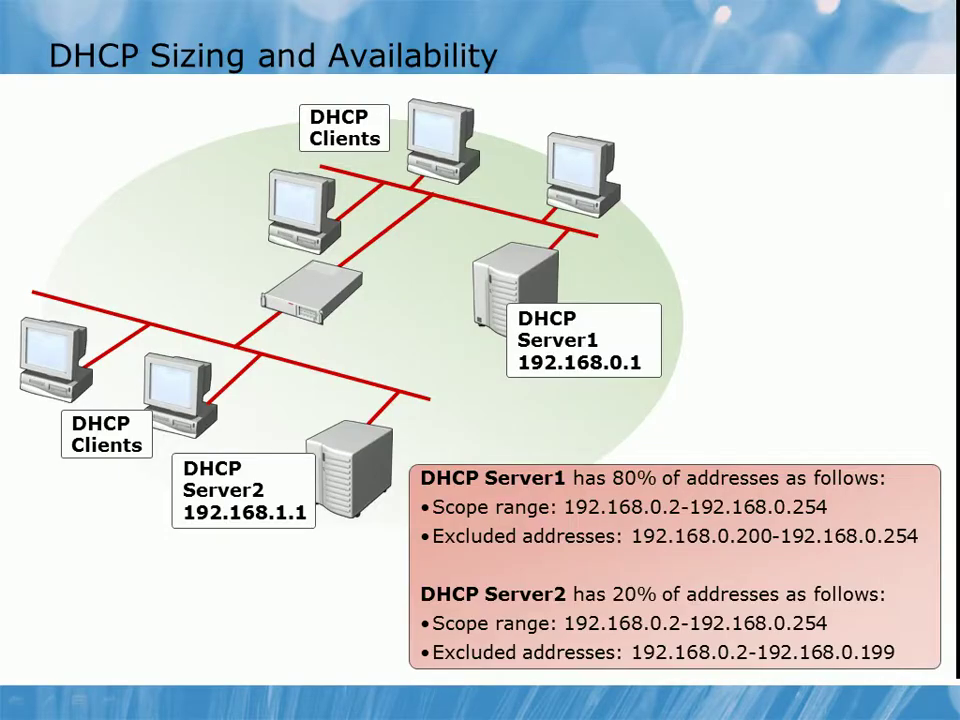
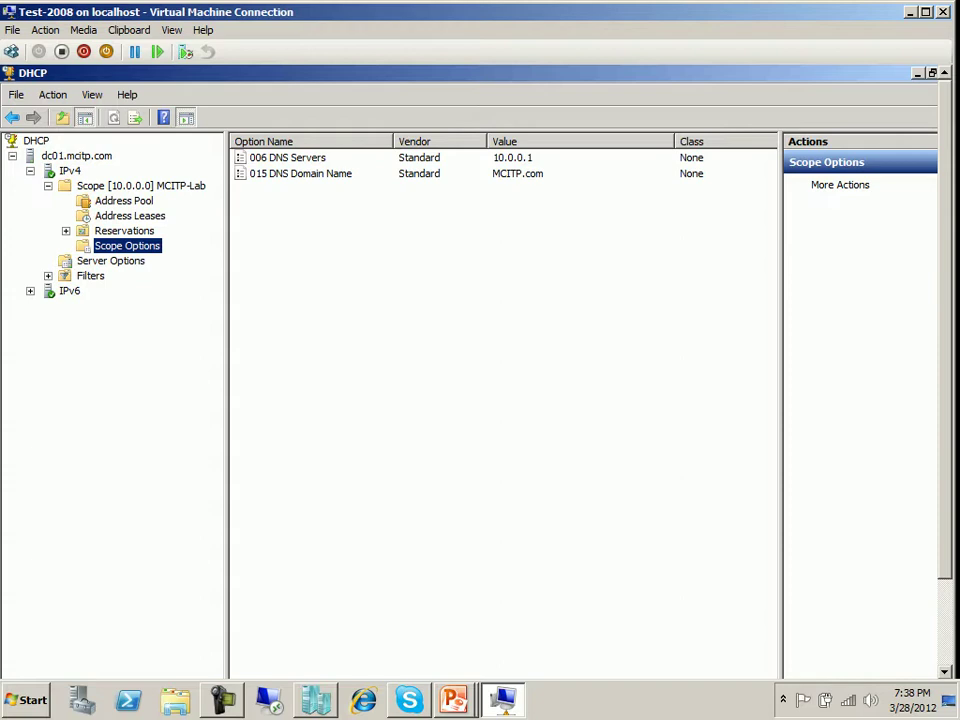
Open the option configuration for the MCITP-Lab scope and enable the 004 Time Server option
click(840, 184)
right_click(714, 207)
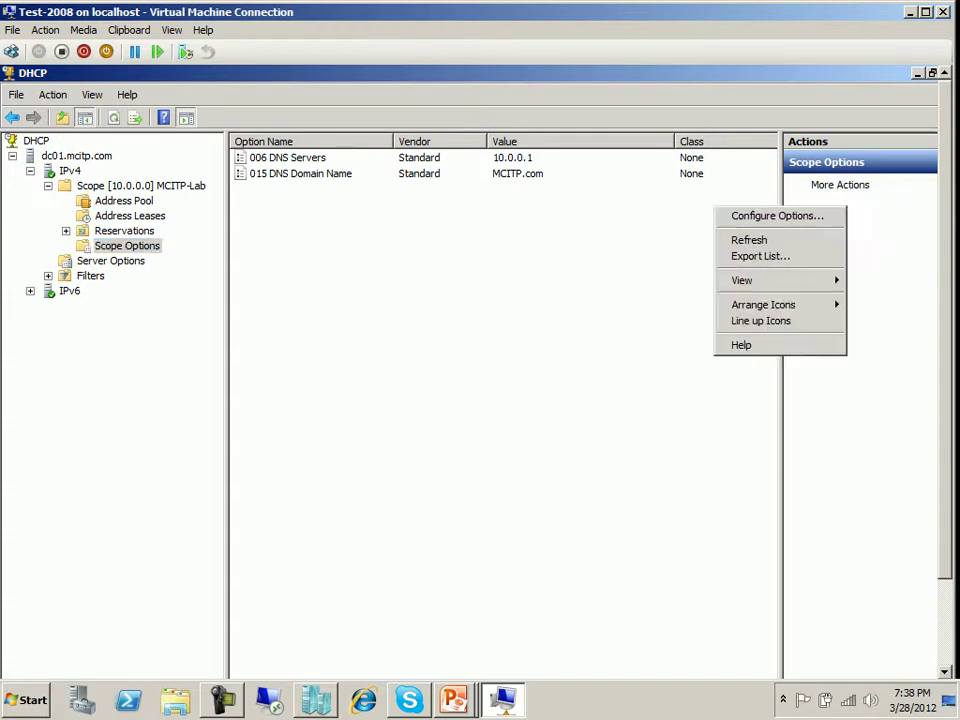
right_click(150, 246)
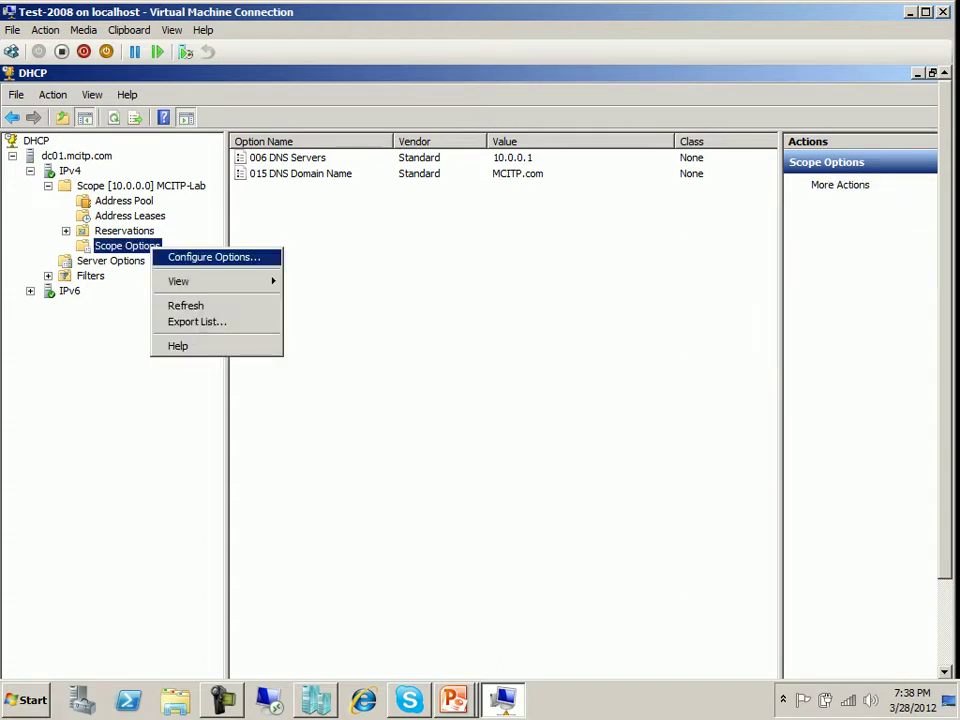
key(Return)
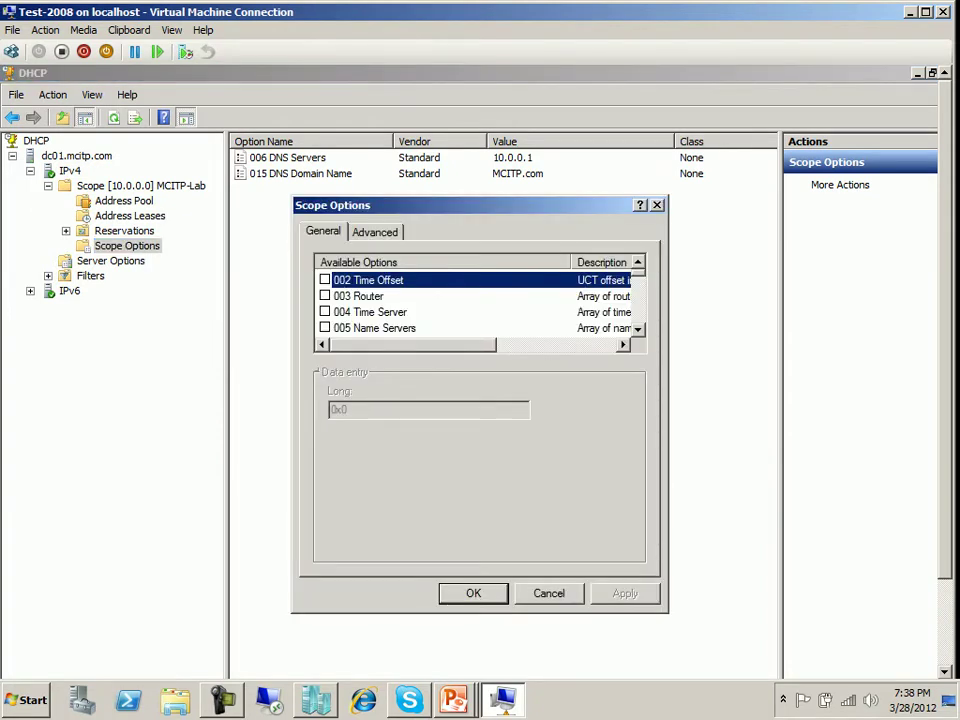
click(324, 311)
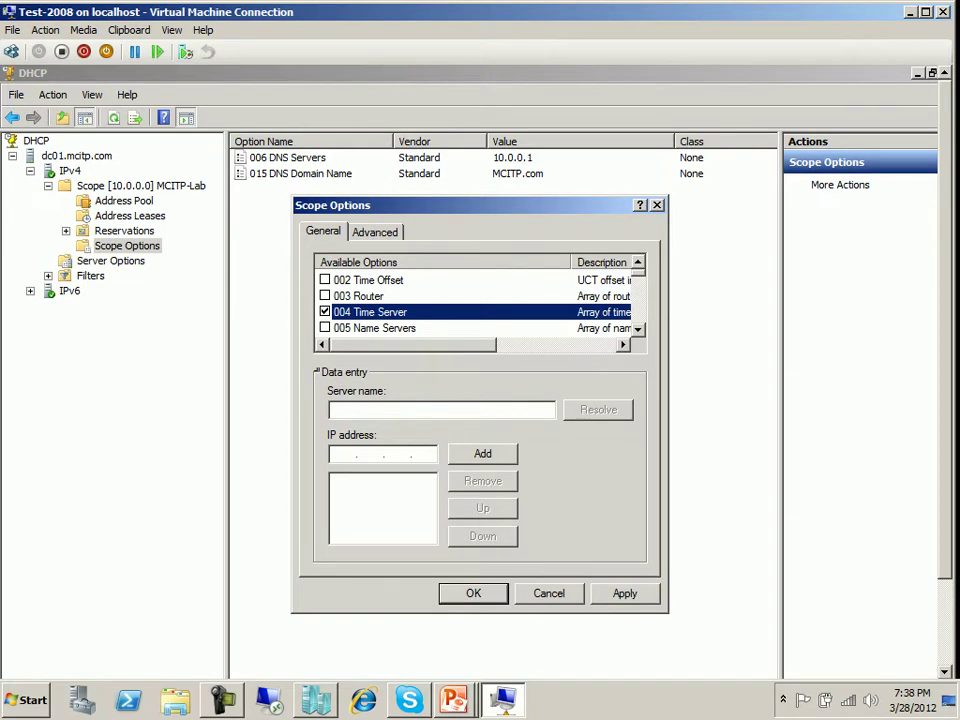
Resolve DC02, add its address 10.0.0.11 to the time server list and remove it again
click(441, 409)
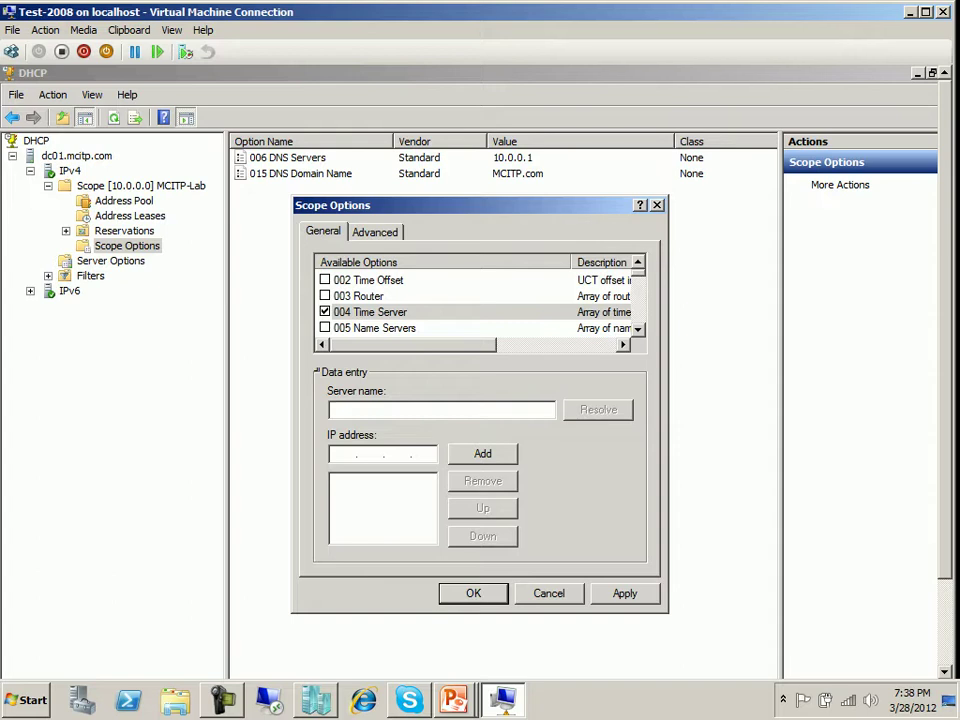
text(DC02)
click(598, 409)
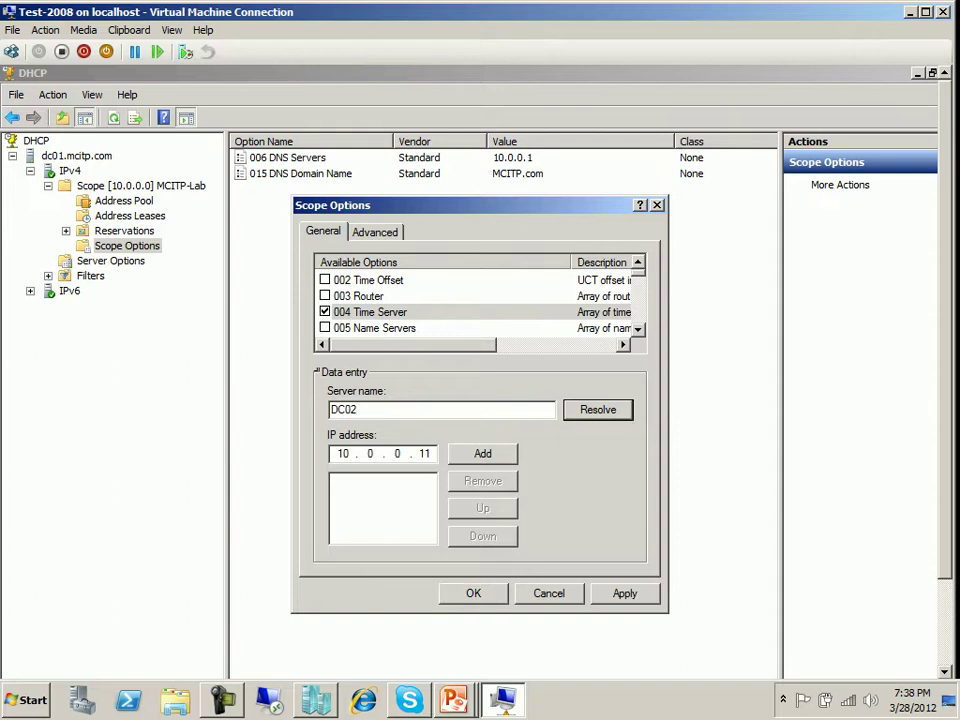
click(482, 453)
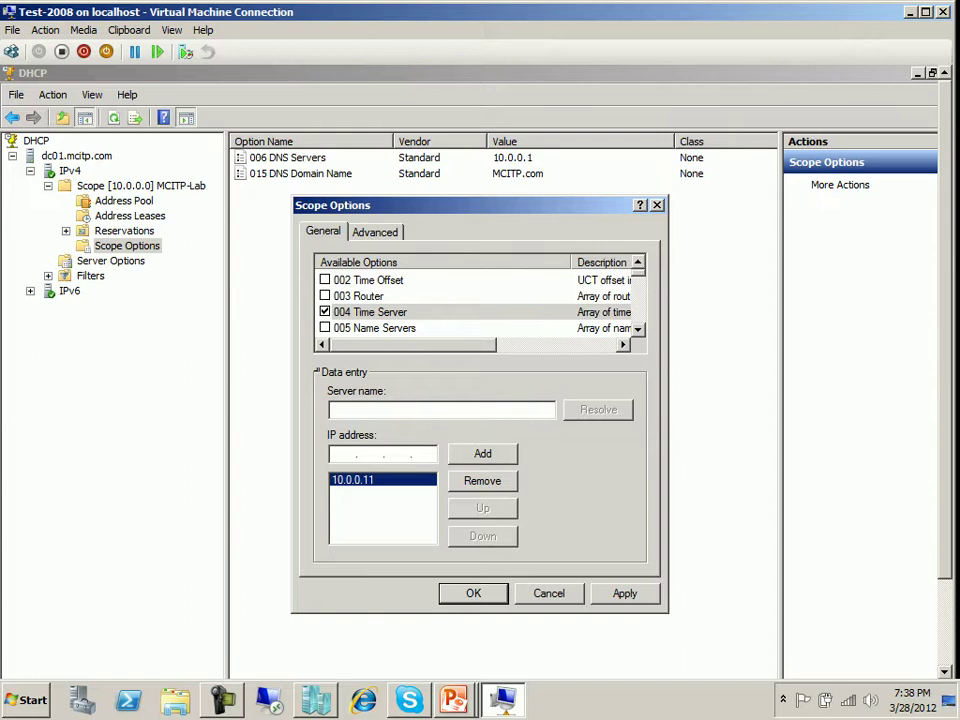
click(482, 481)
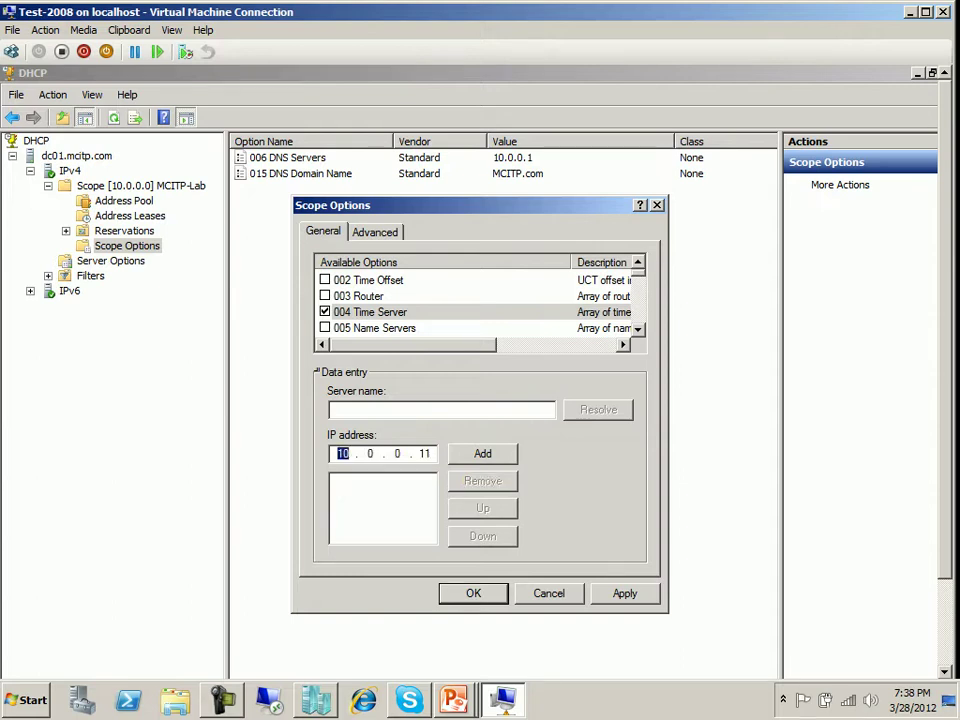
Disable the 004 Time Server option and review the available scope options down to 044 WINS/NBNS Servers
click(324, 312)
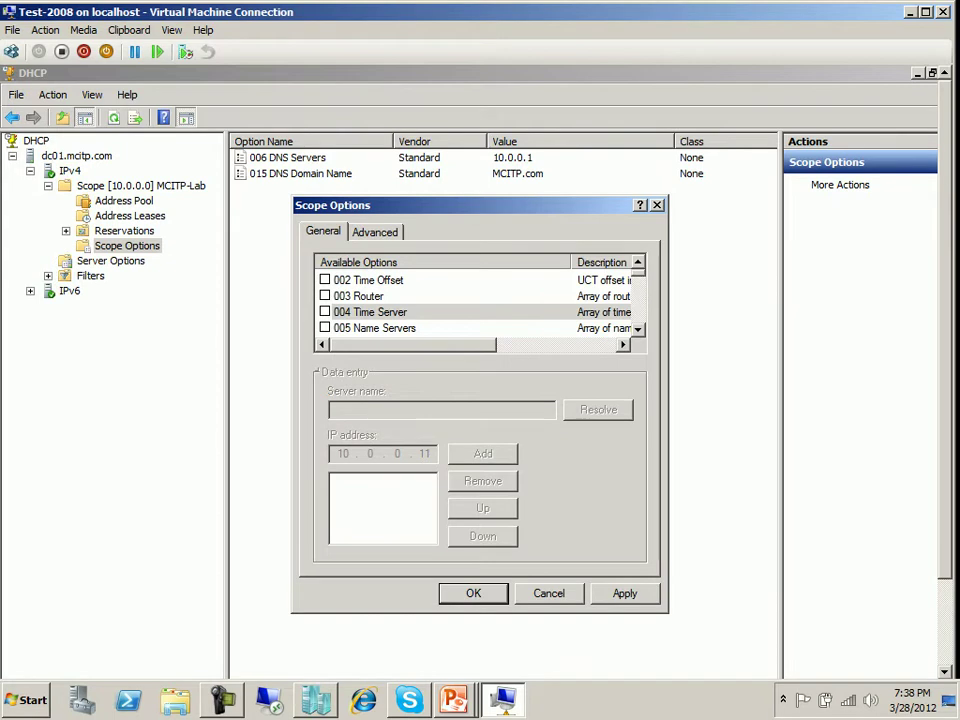
click(638, 329)
click(638, 329)
click(638, 329)
click(638, 329)
click(638, 329)
click(638, 329)
click(638, 329)
scroll(480, 304, down, 3)
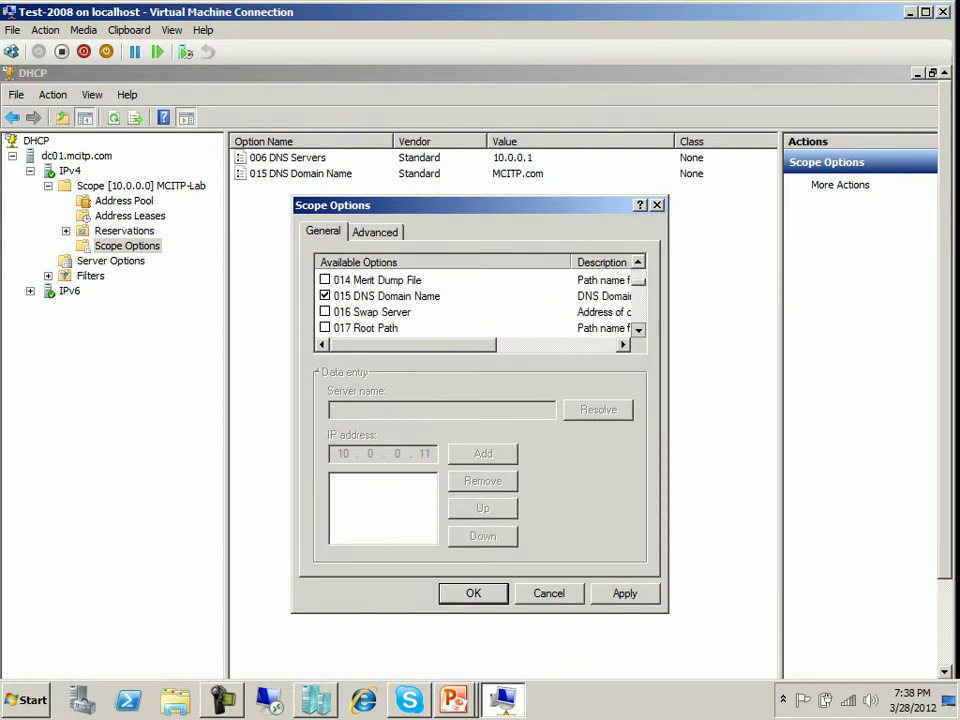
scroll(480, 304, down, 3)
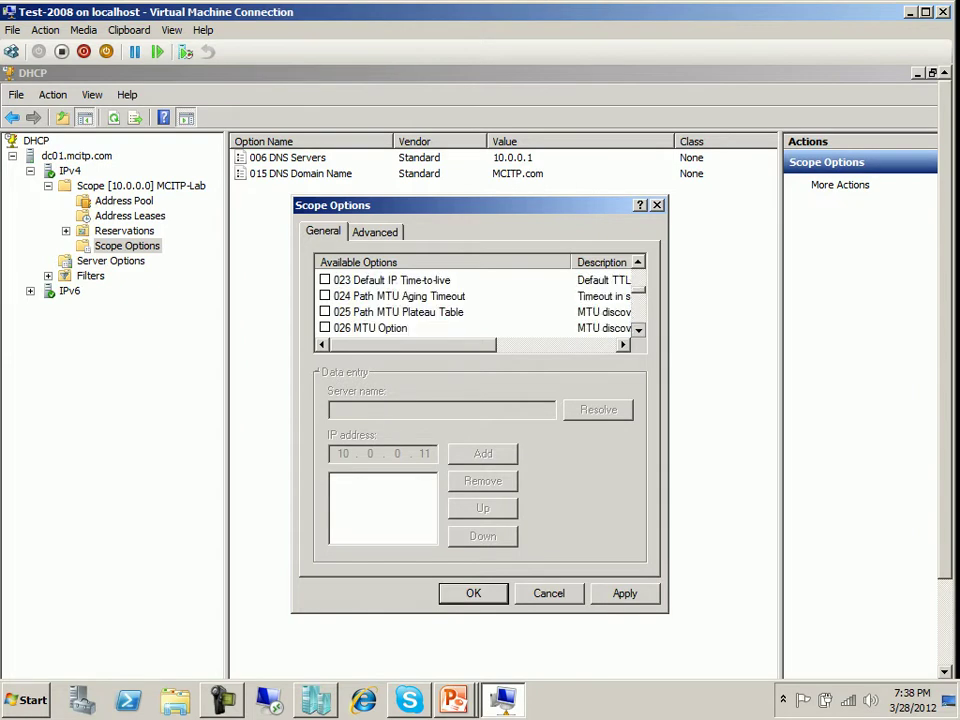
scroll(480, 304, down, 4)
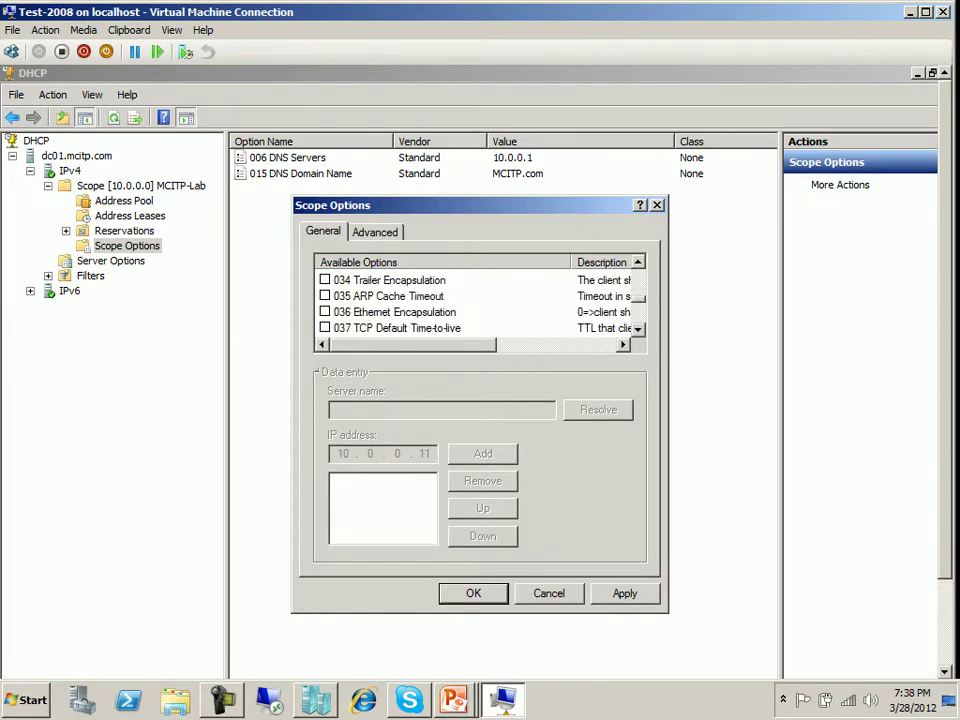
scroll(480, 304, down, 2)
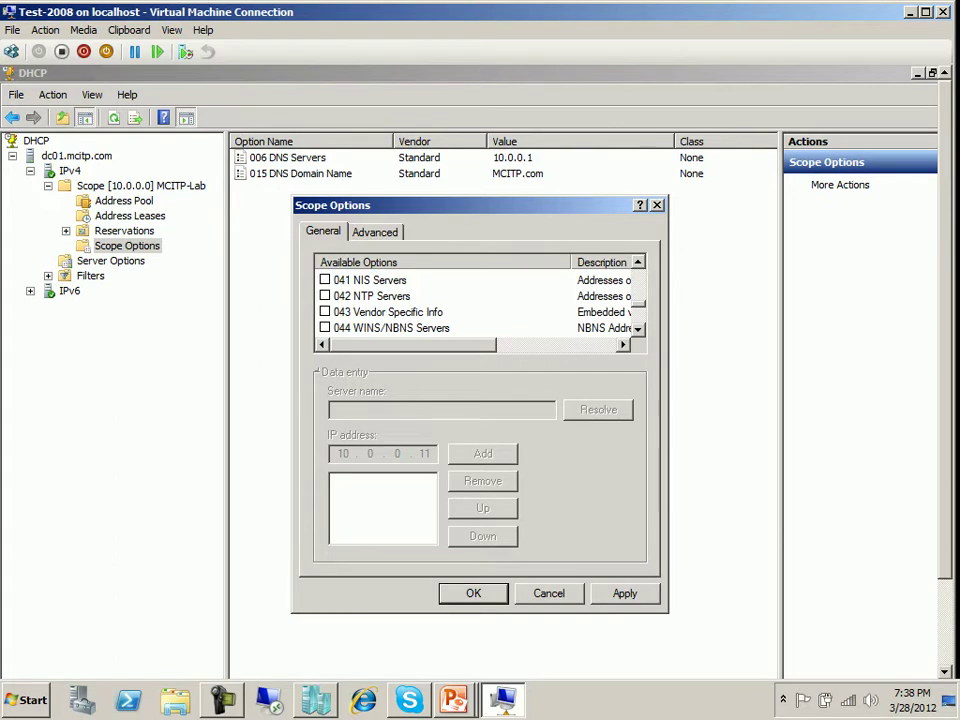
Enable the 044 WINS/NBNS Servers and 046 WINS/NBT Node Type scope options and disable both again
click(324, 327)
scroll(480, 304, down, 2)
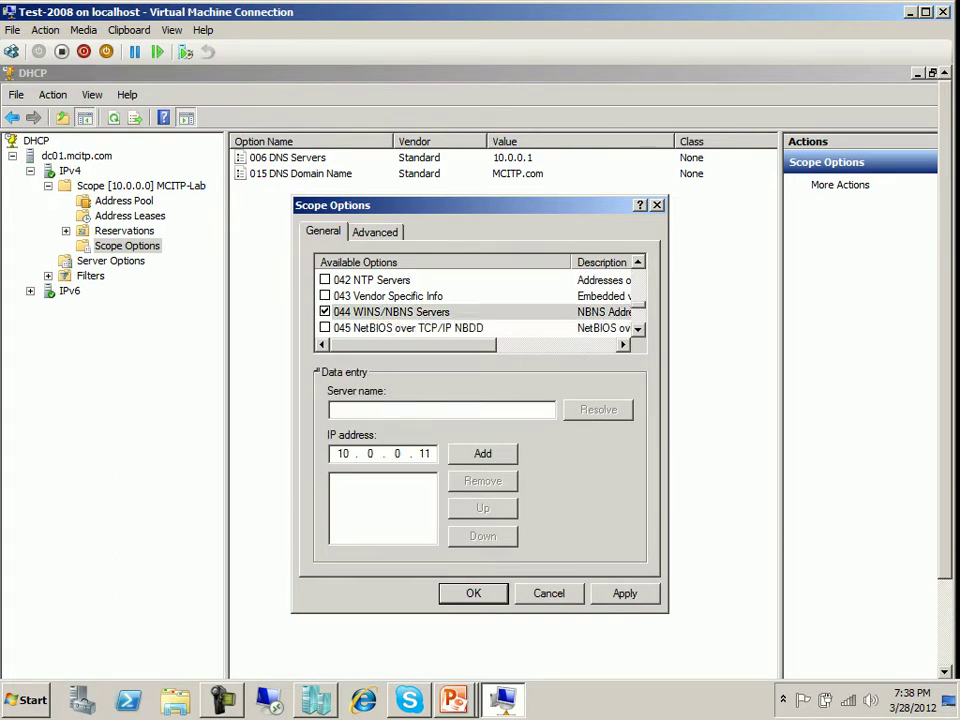
click(324, 311)
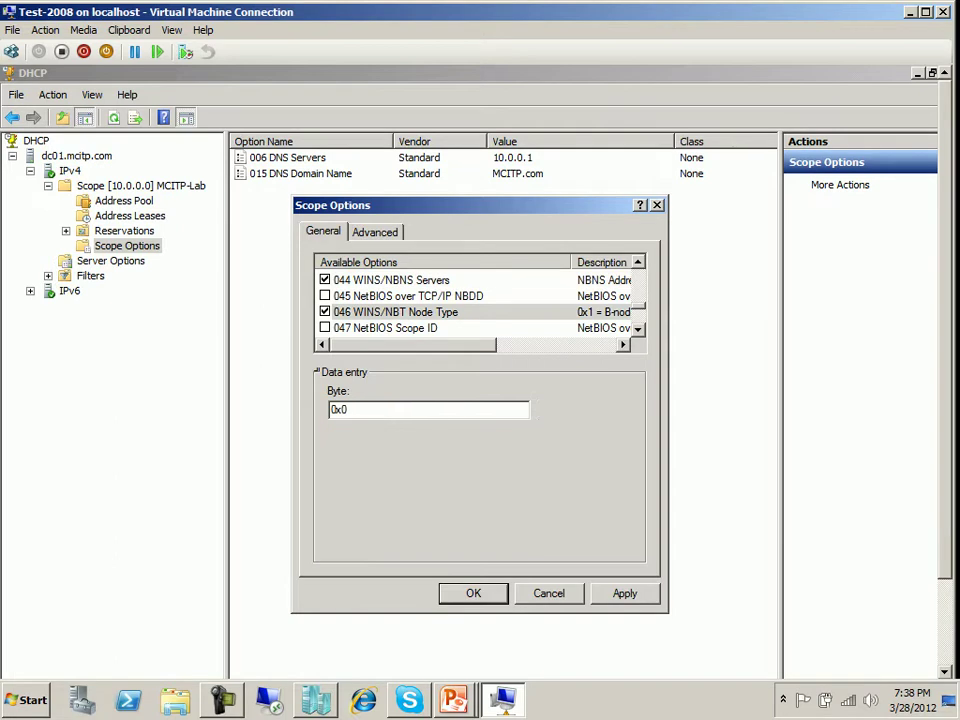
click(324, 311)
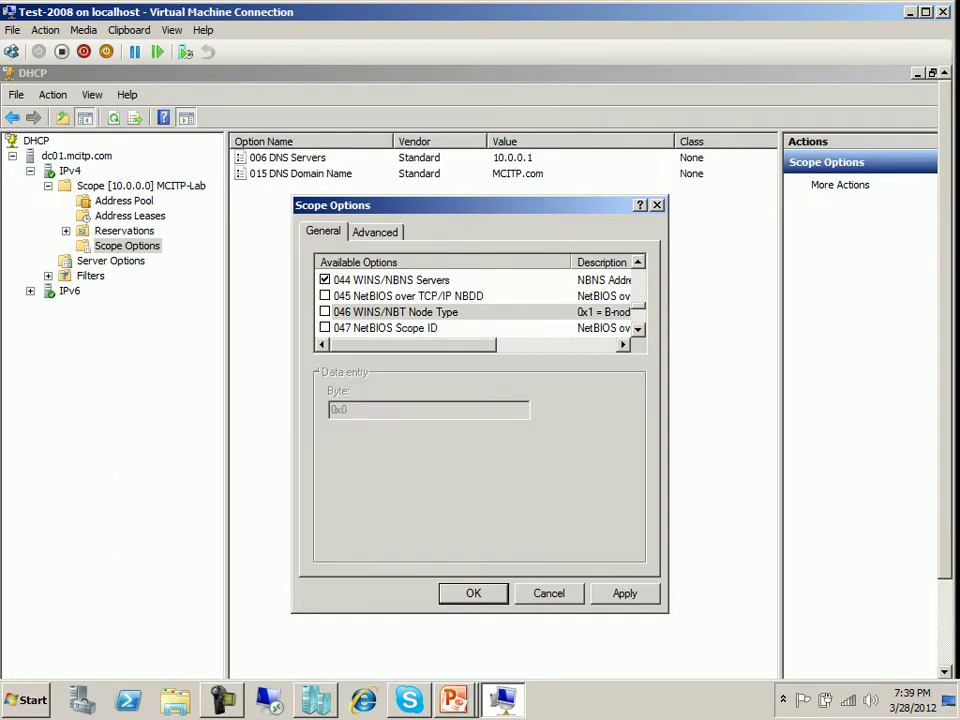
click(324, 279)
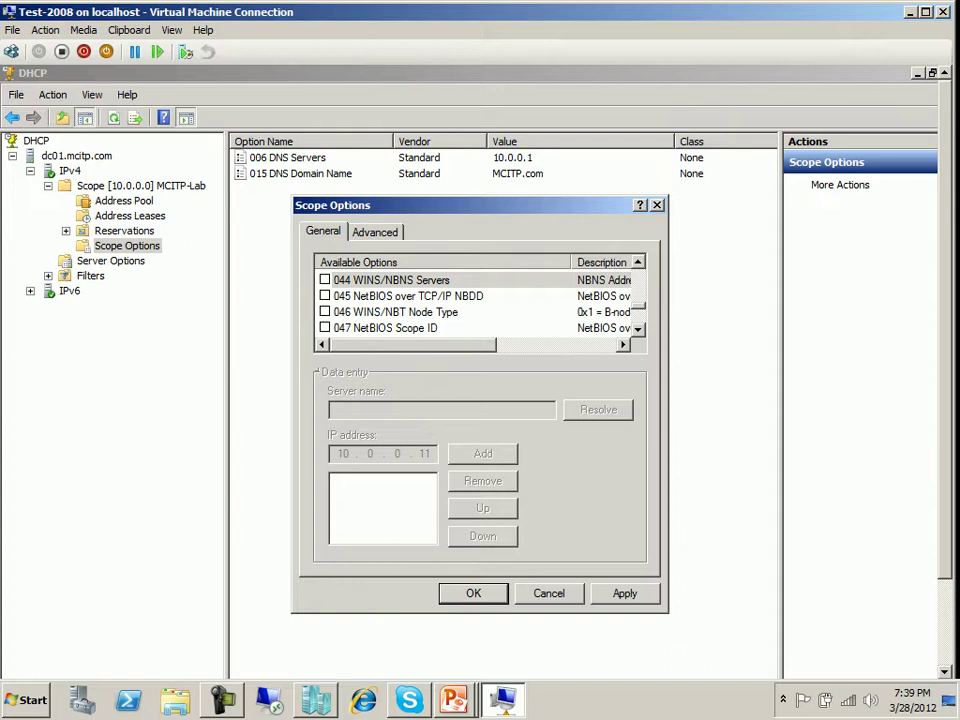
Find the 067 Bootfile Name scope option, enable it to view its data entry and disable it again
click(637, 329)
click(637, 329)
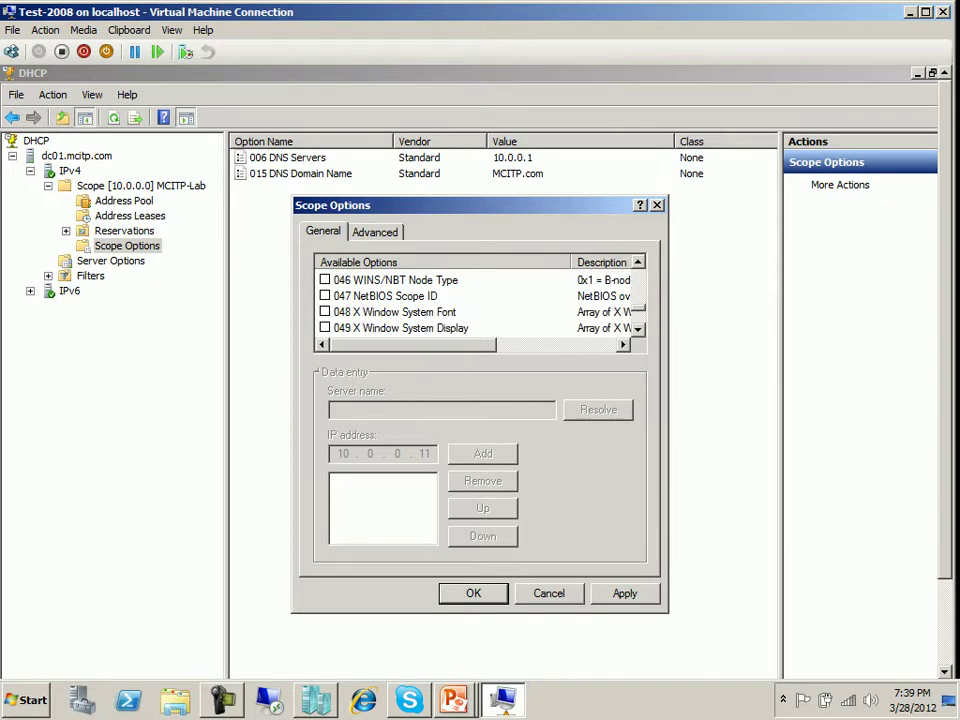
click(637, 329)
click(637, 329)
click(637, 329)
click(637, 329)
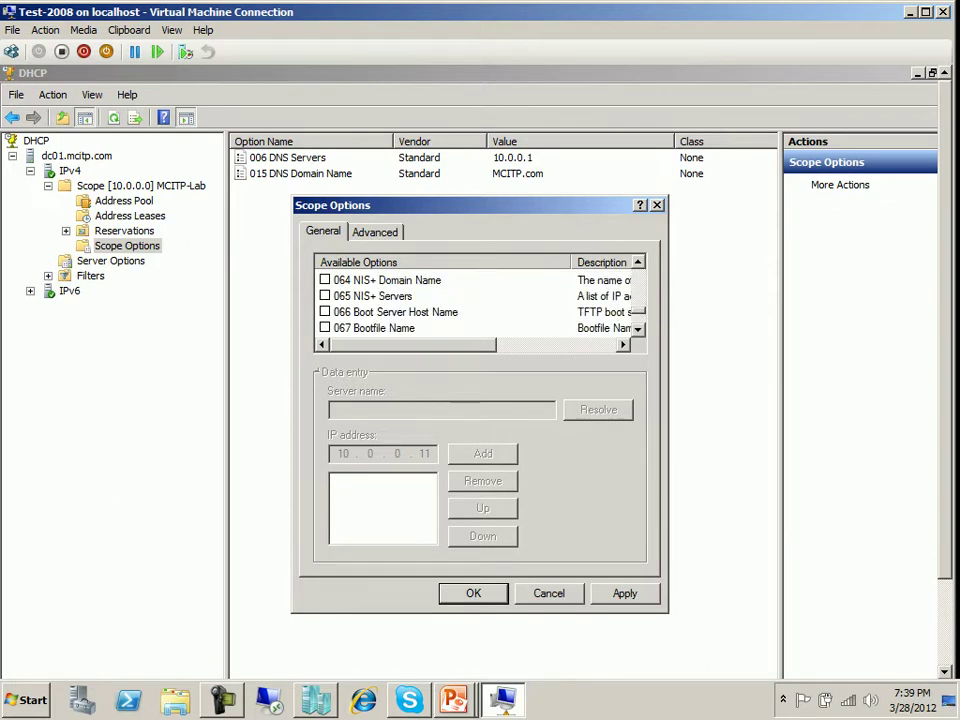
key(Down)
key(Down)
key(Down)
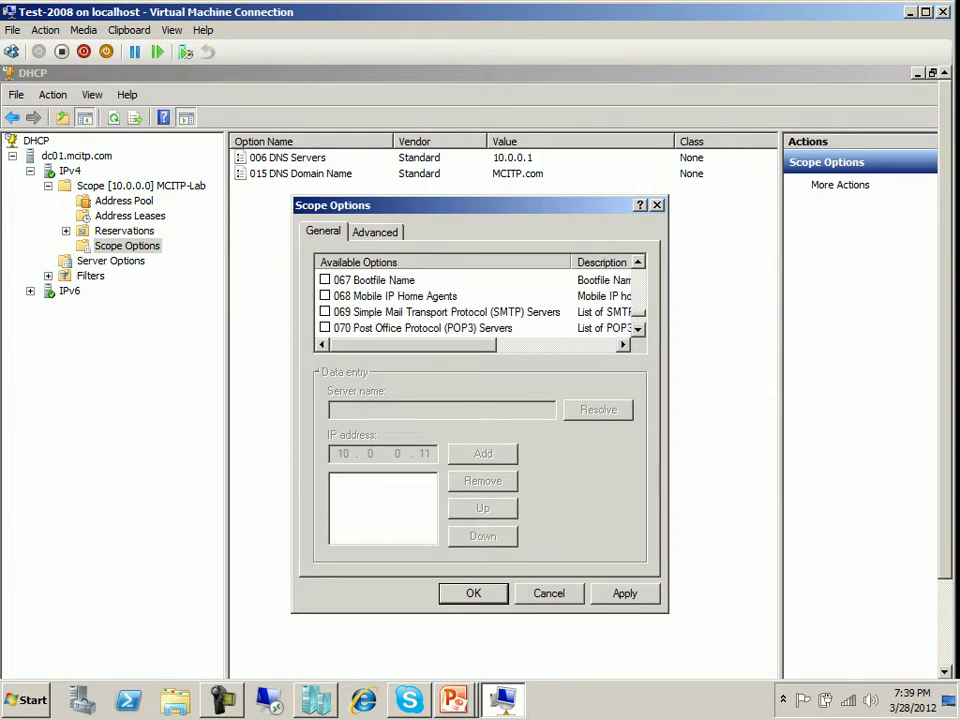
click(374, 280)
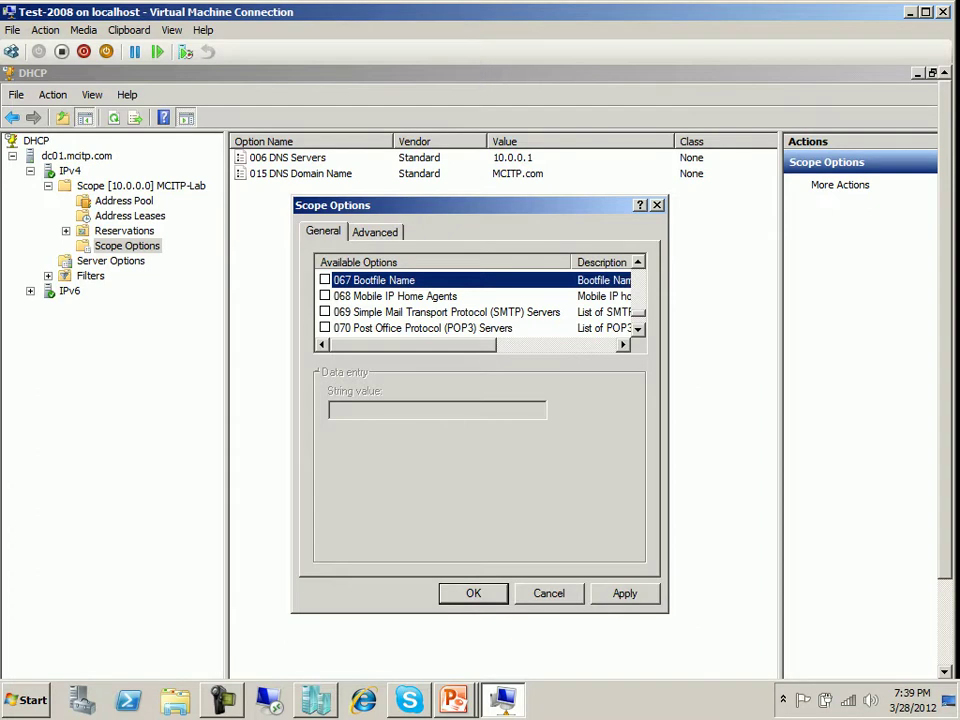
key(space)
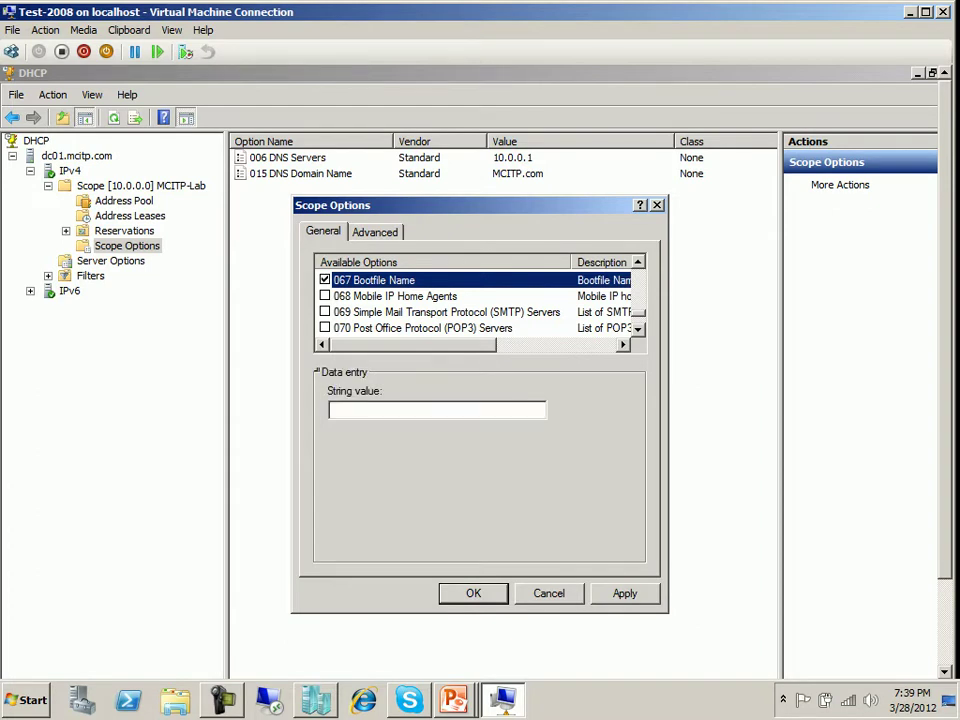
scroll(473, 303, up, 1)
scroll(473, 303, up, 1)
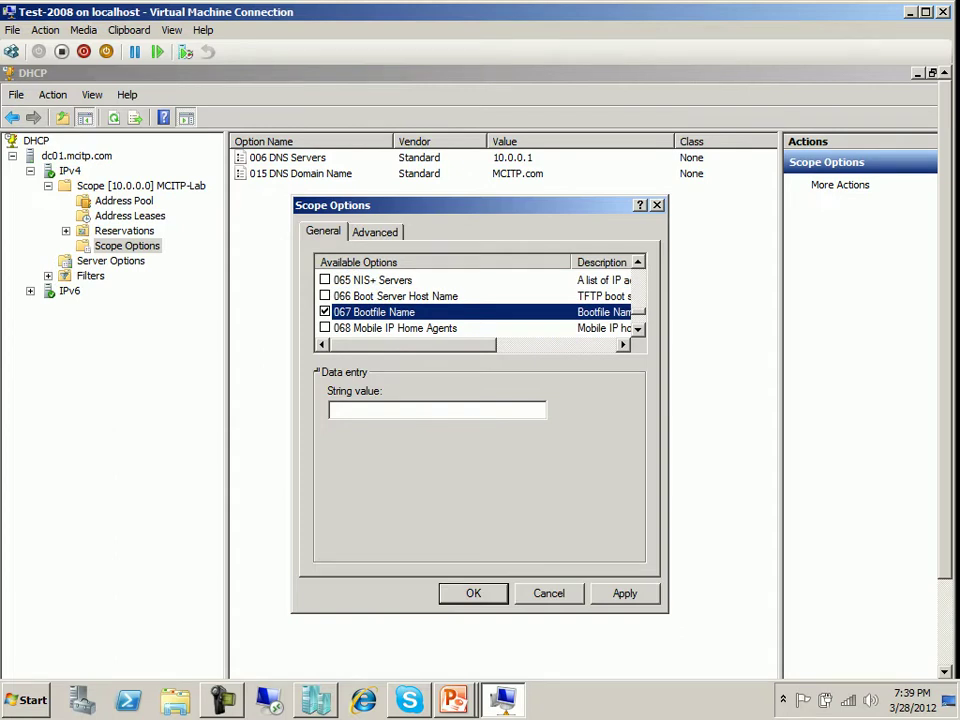
key(space)
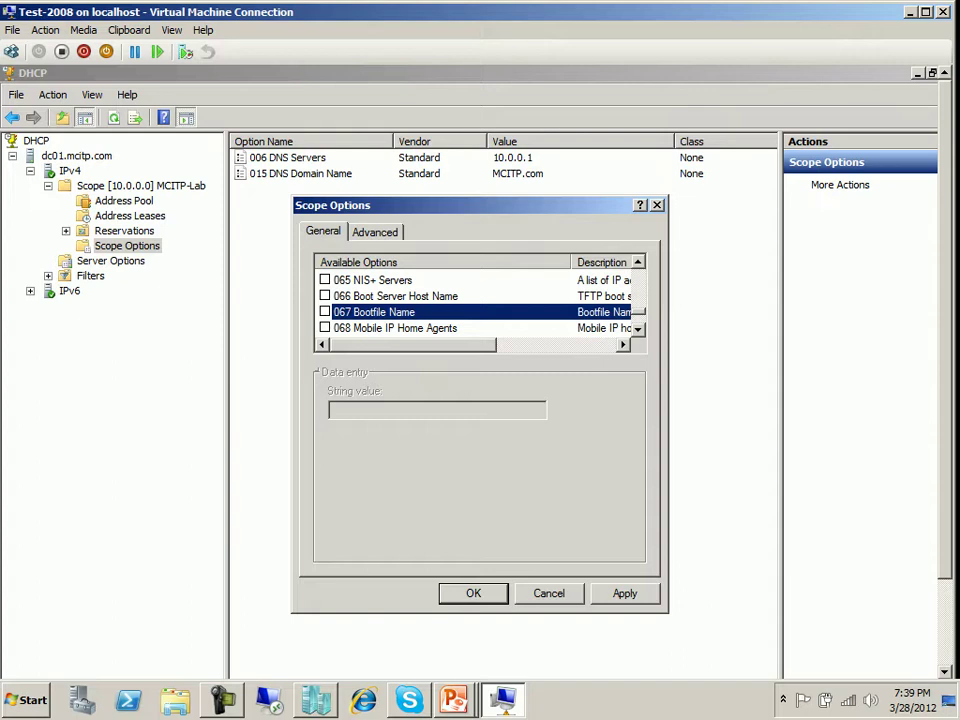
Switch to Hyper-V Manager and shut down the Mail01 virtual machine
key(alt+Tab)
click(240, 170)
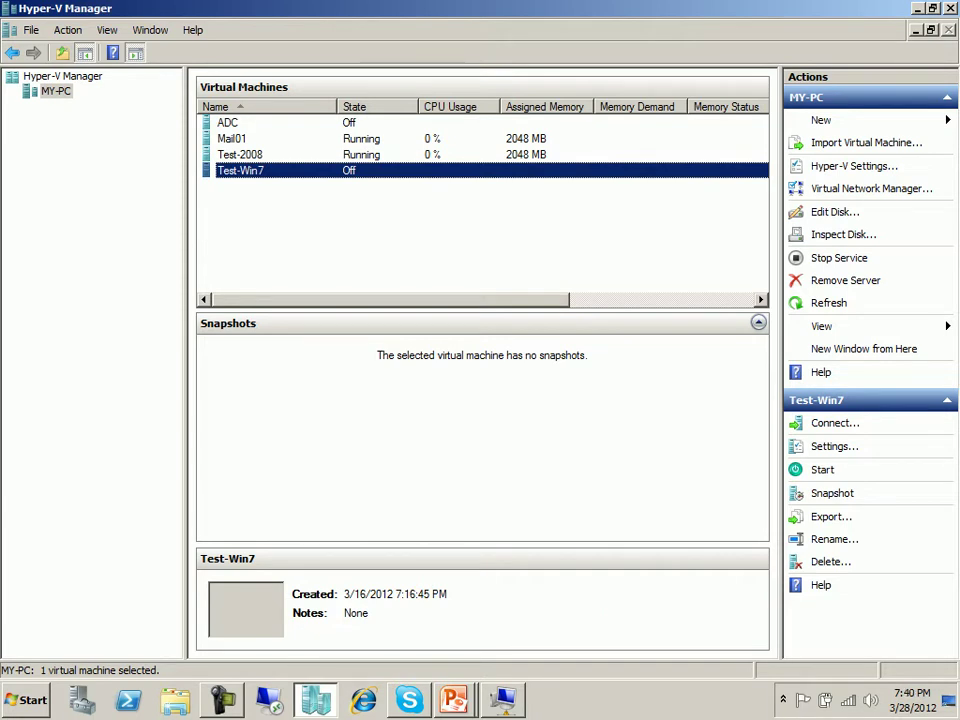
click(250, 139)
right_click(250, 139)
click(296, 211)
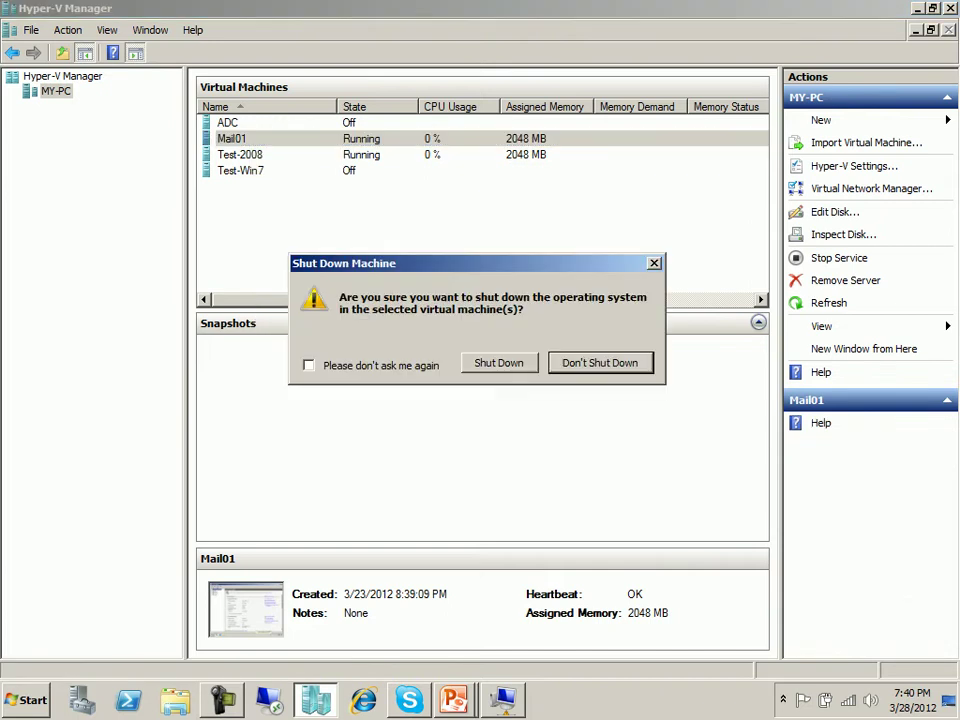
click(498, 362)
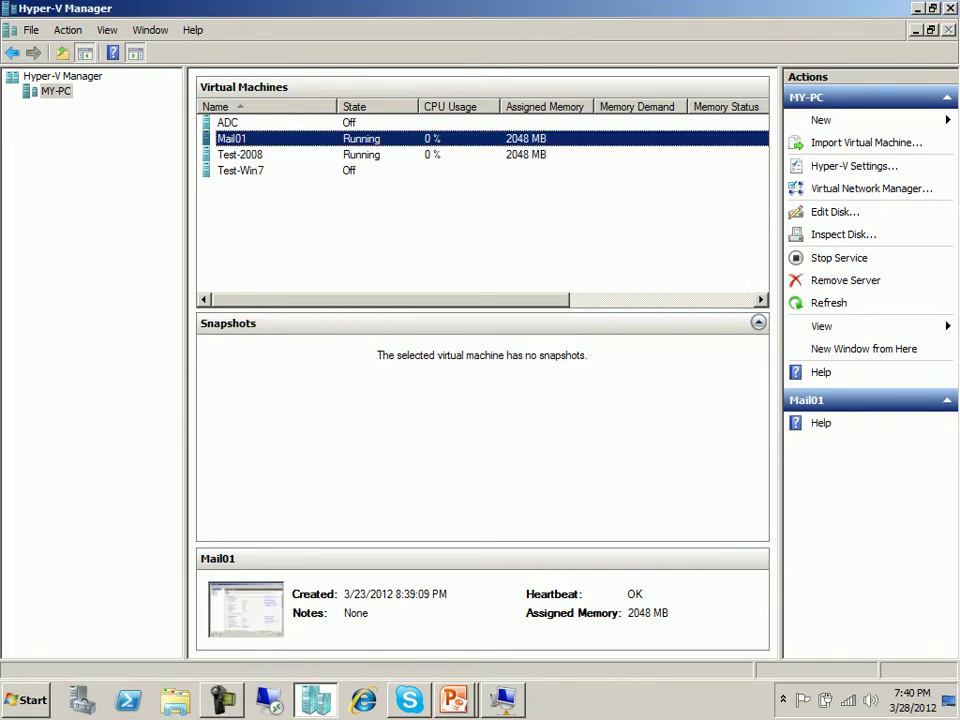
Start the Test-Win7 virtual machine
click(258, 170)
right_click(260, 170)
click(304, 226)
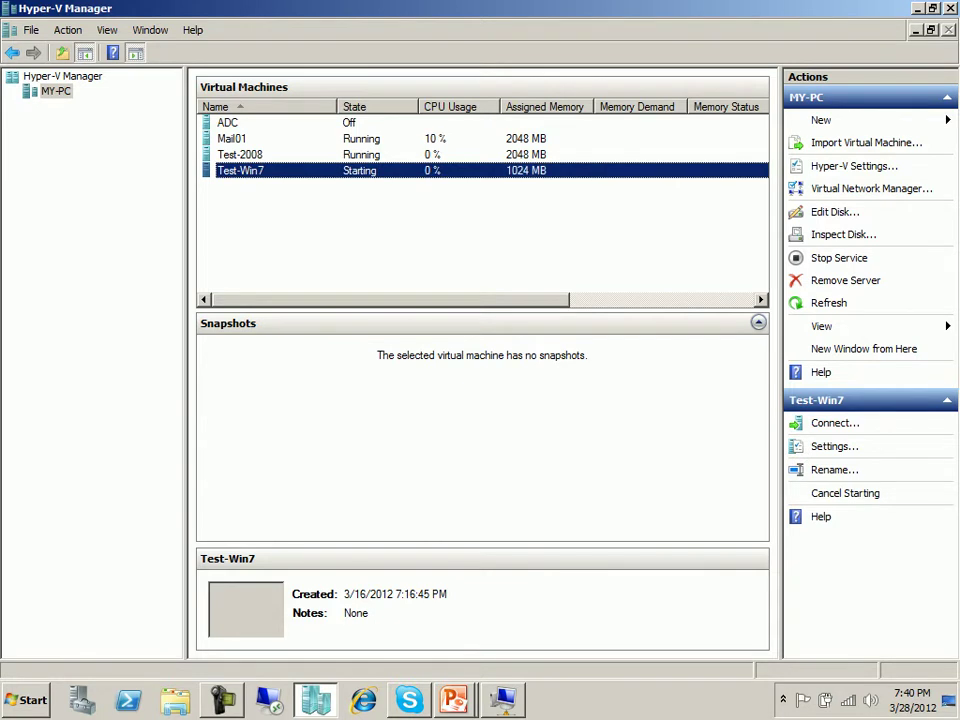
Connect to the Test-Win7 virtual machine and boot Windows normally in full-screen view
right_click(343, 170)
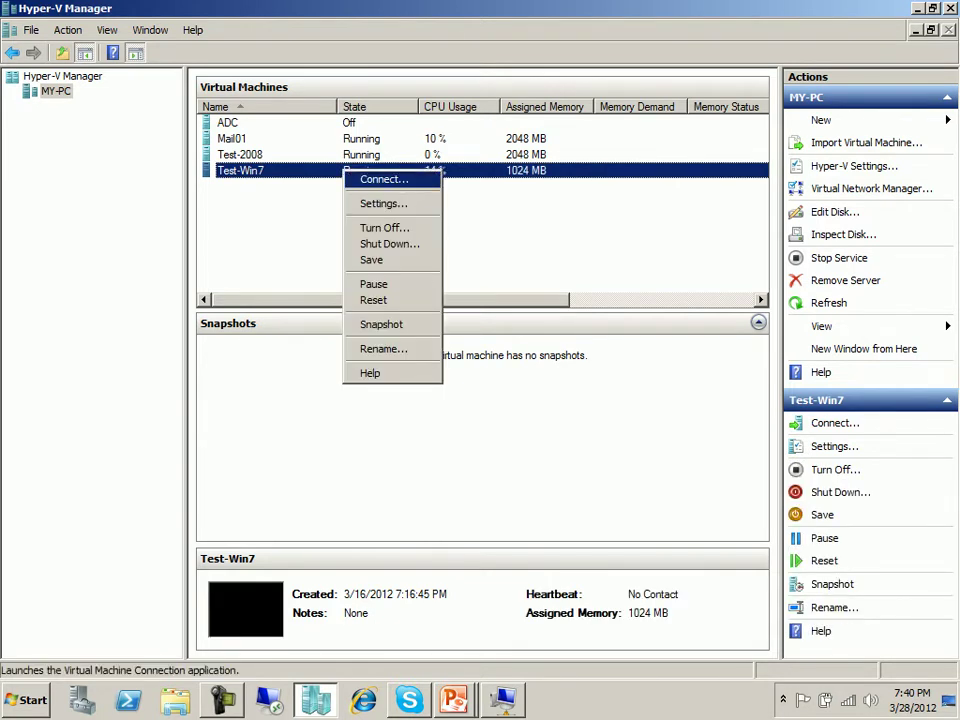
click(384, 179)
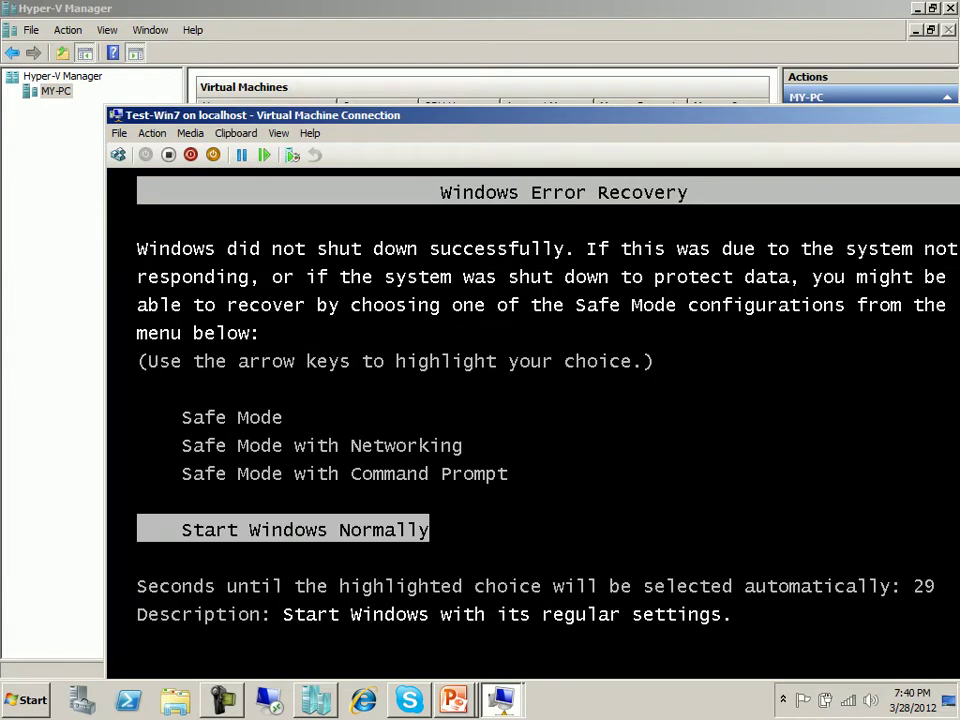
key(Return)
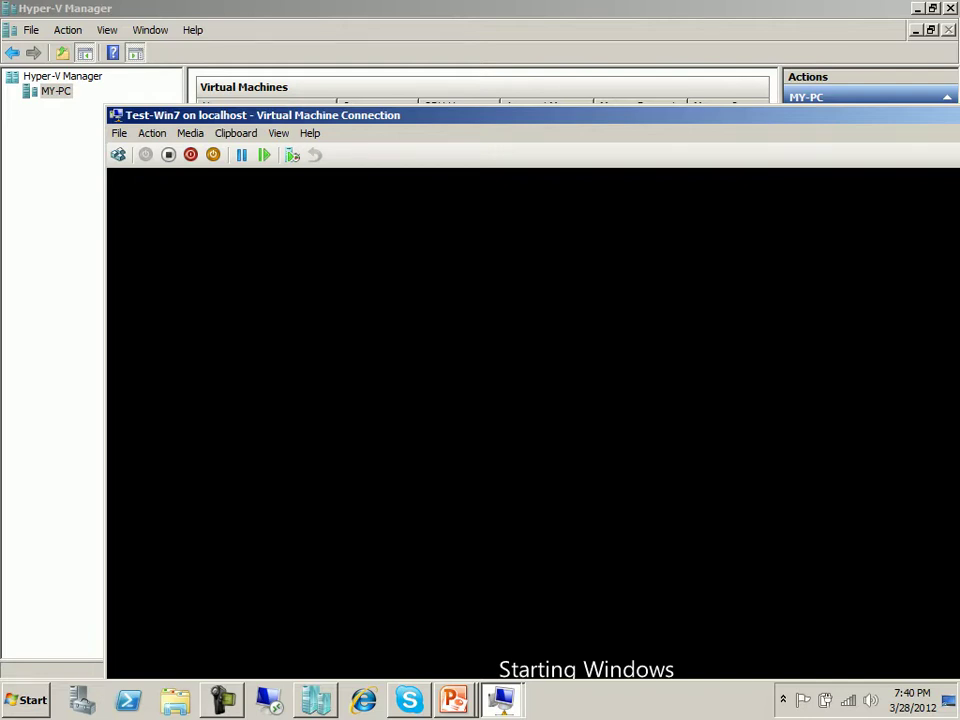
key(ctrl+alt+Break)
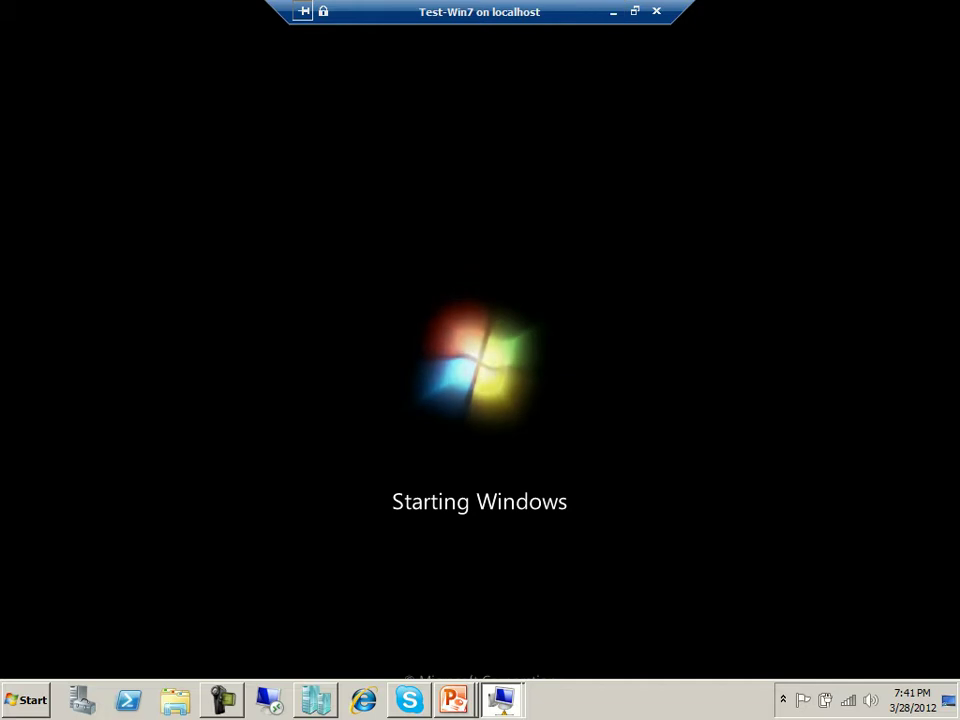
Switch to the PowerPoint slide show and advance from the DHCP options slide to Lesson 4: Managing a DHCP Database
mouse_move(452, 697)
click(420, 658)
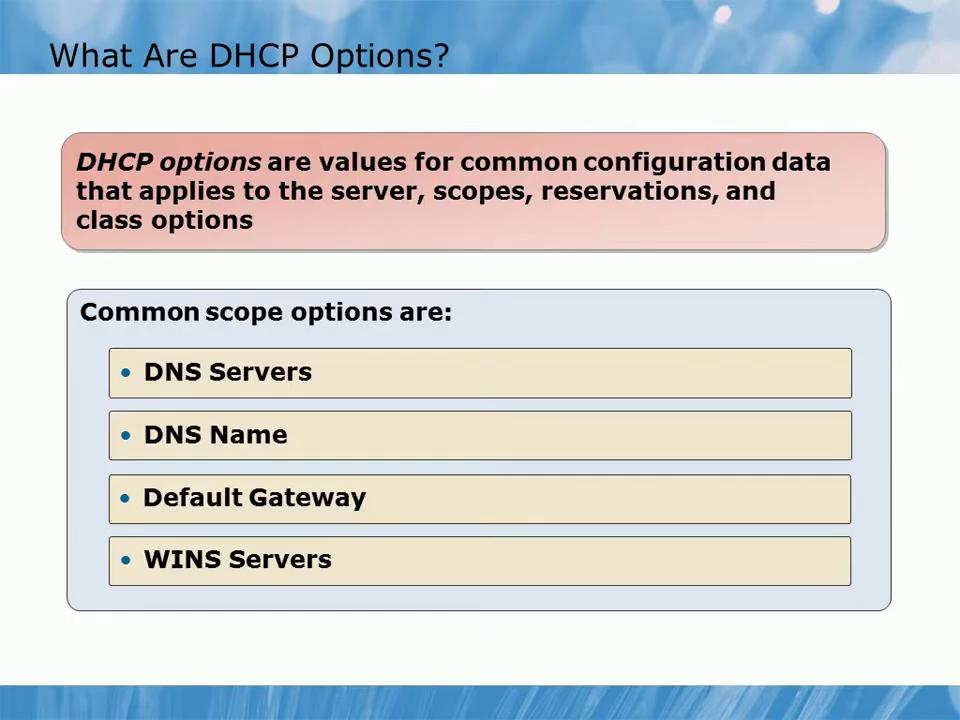
key(Right)
key(Right)
key(Right)
key(Right)
key(Right)
key(Right)
key(Right)
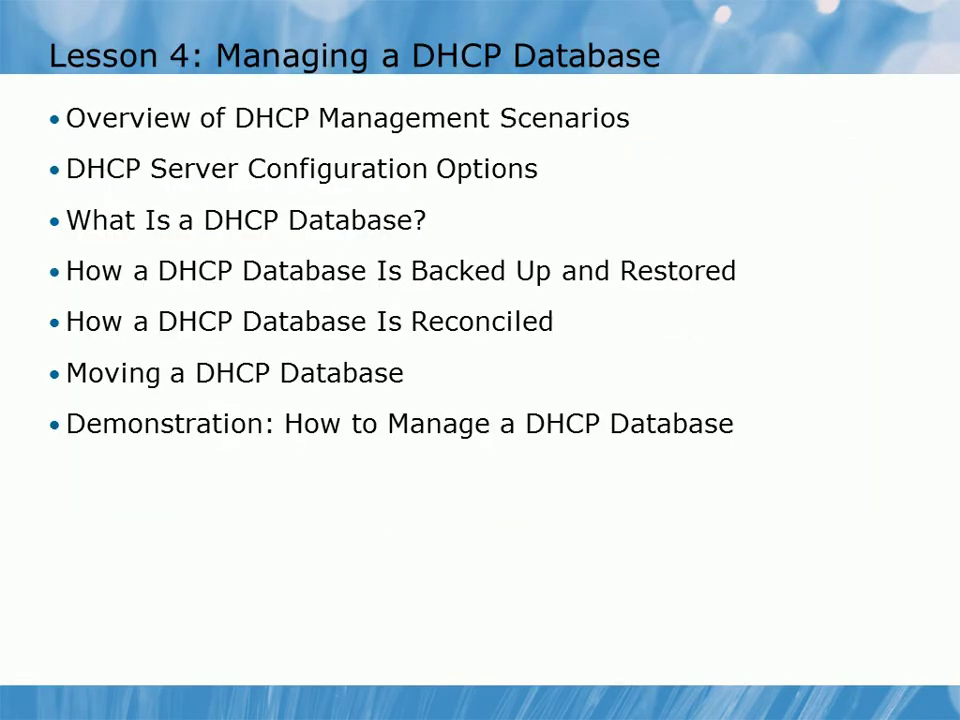
Look through the slides on DHCP server configuration and database backup, reconciling and moving, up to Overview of Monitoring DHCP
key(Right)
key(Right)
key(Right)
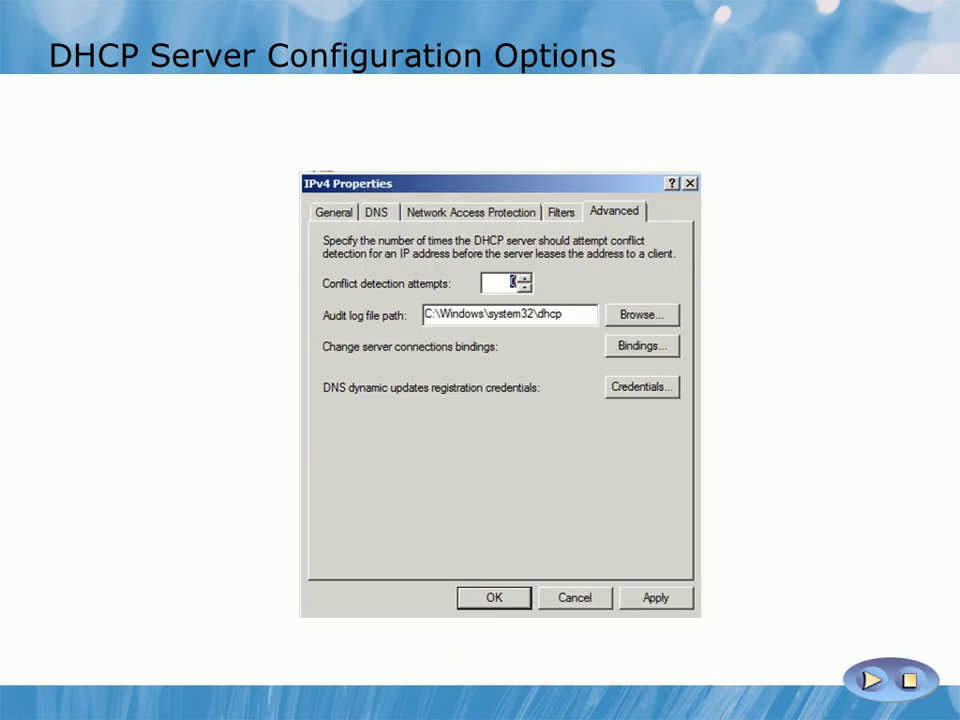
key(Right)
key(Right)
key(Right)
key(Right)
key(Right)
key(Right)
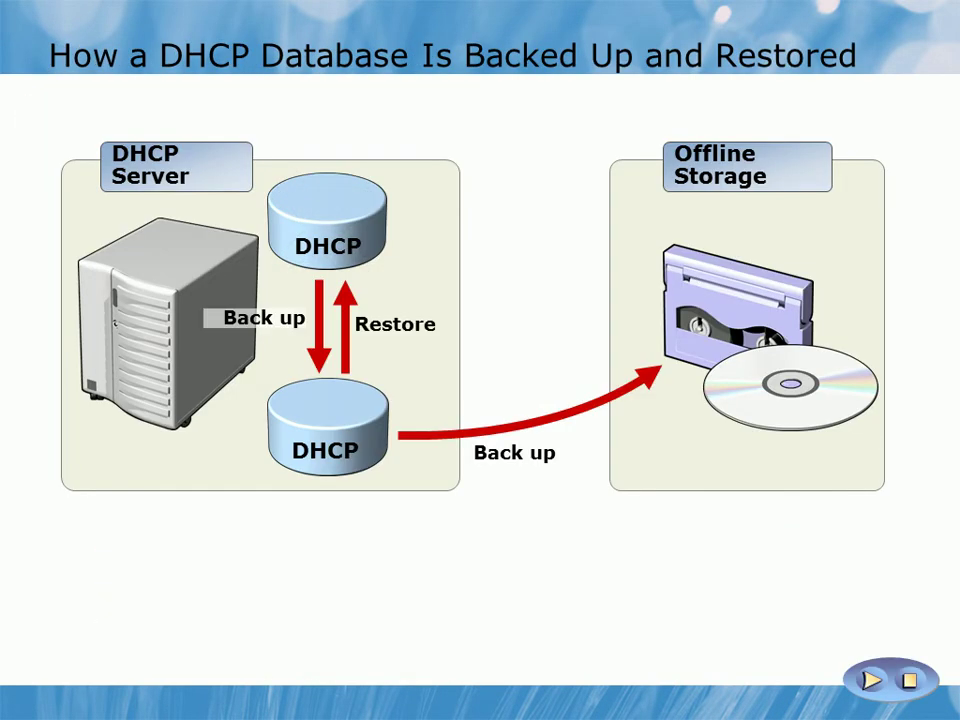
key(Right)
key(Right)
key(Right)
key(Right)
key(Right)
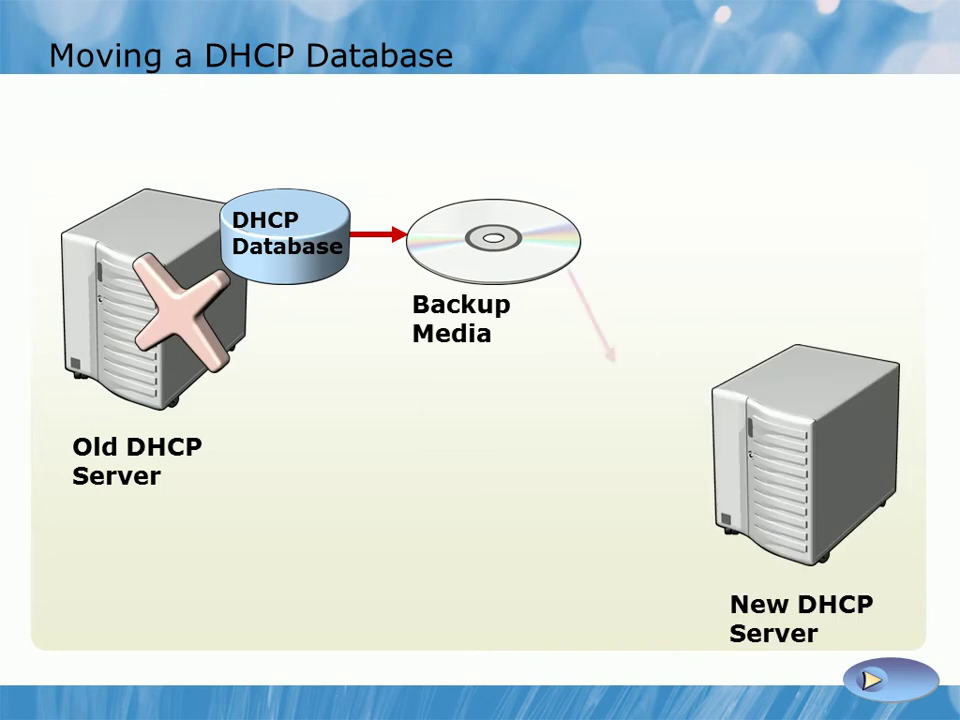
key(Right)
key(Right)
key(Right)
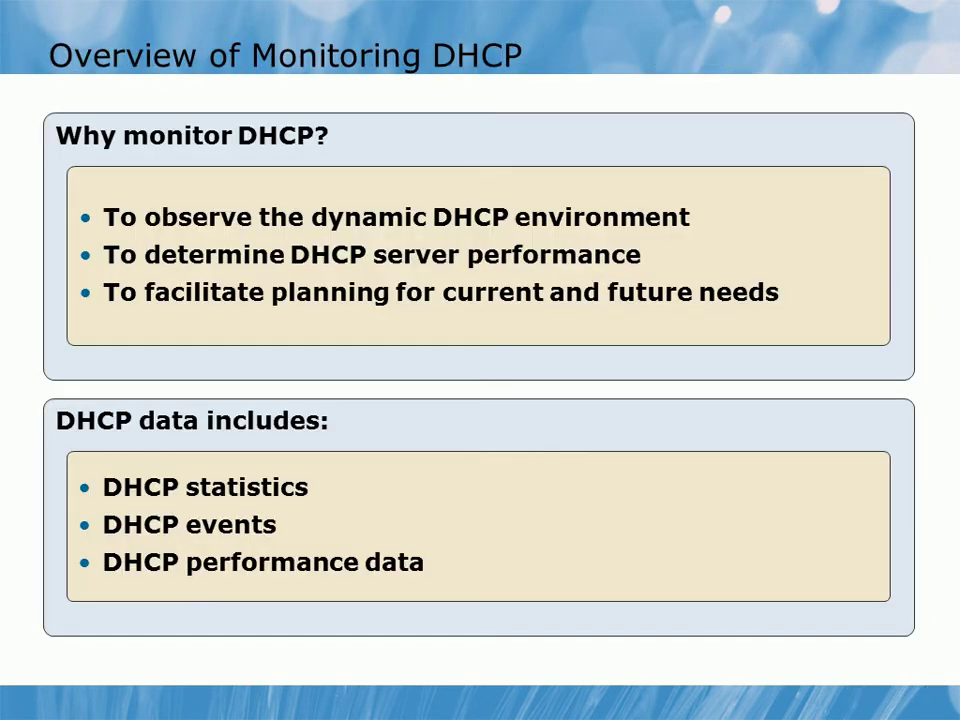
Look through the DHCP monitoring and security slides up to the lab slides and return to Restricting DHCP Administration
key(Right)
key(Right)
key(Right)
key(Right)
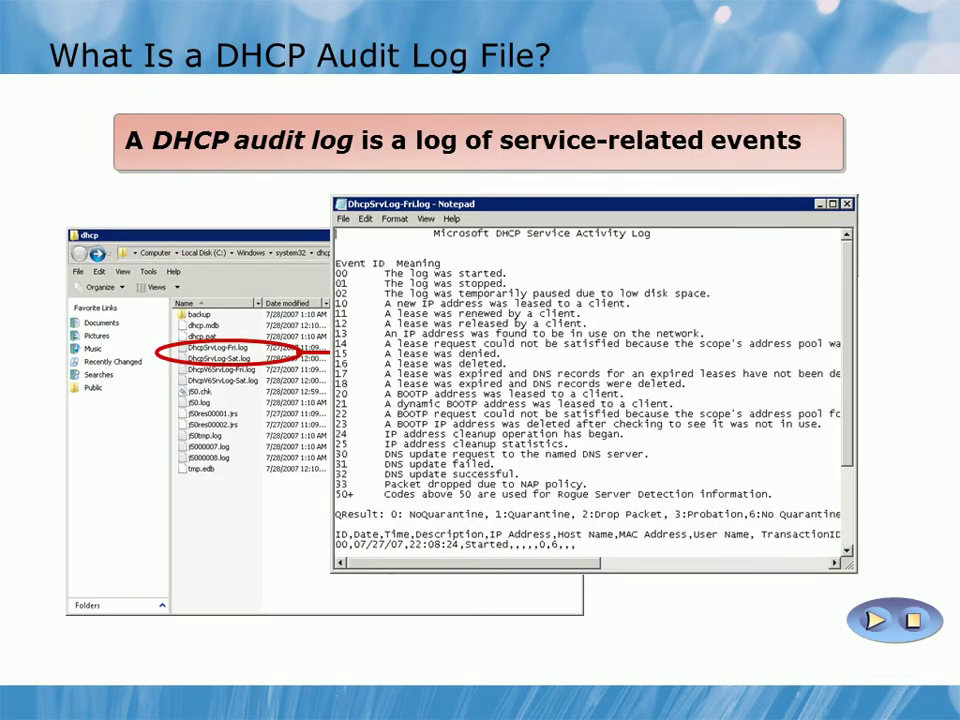
key(Right)
key(Right)
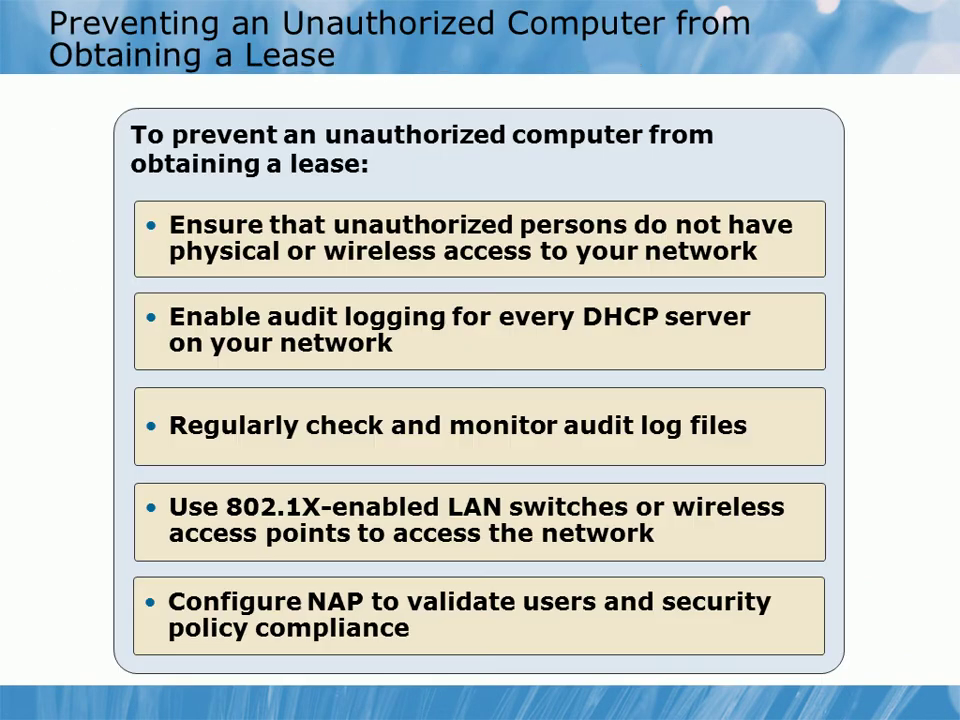
key(Right)
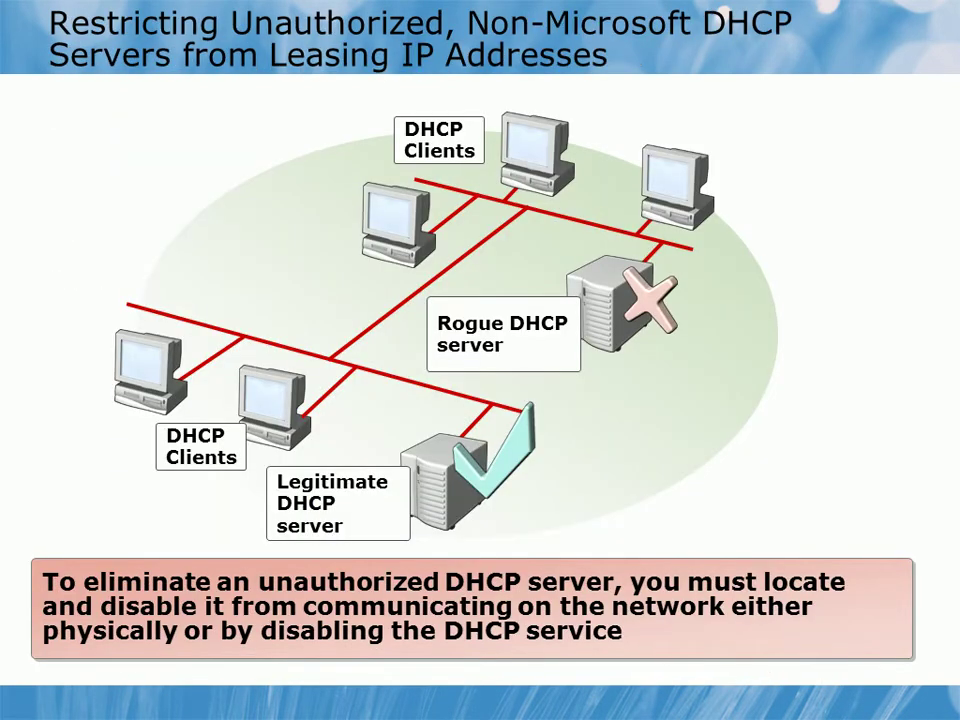
key(Right)
key(Right)
key(Right)
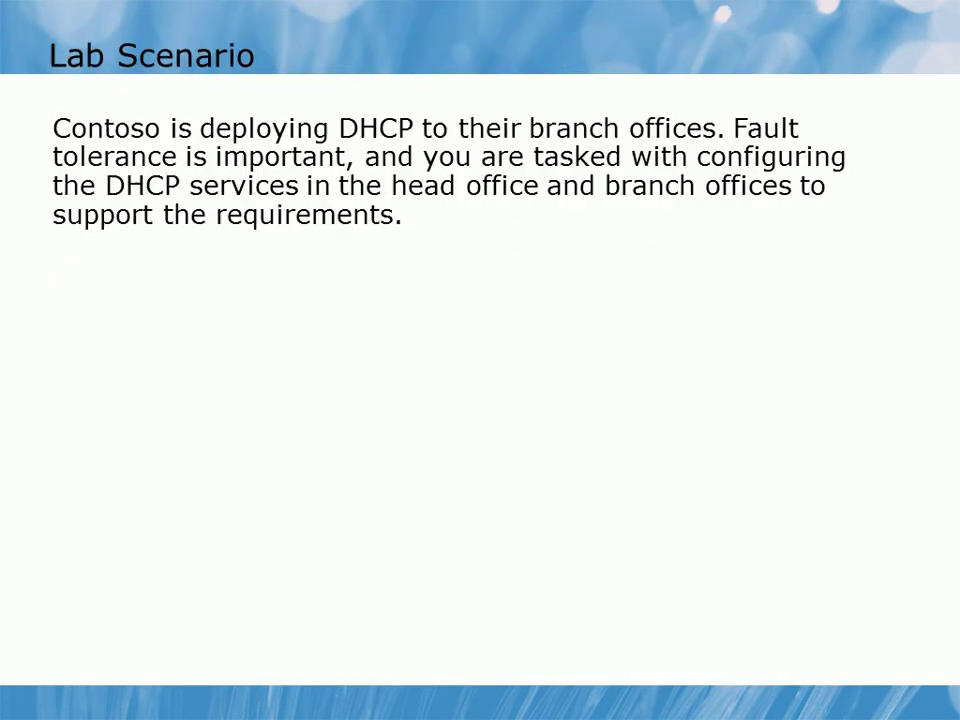
key(Right)
key(Left)
key(Left)
key(Left)
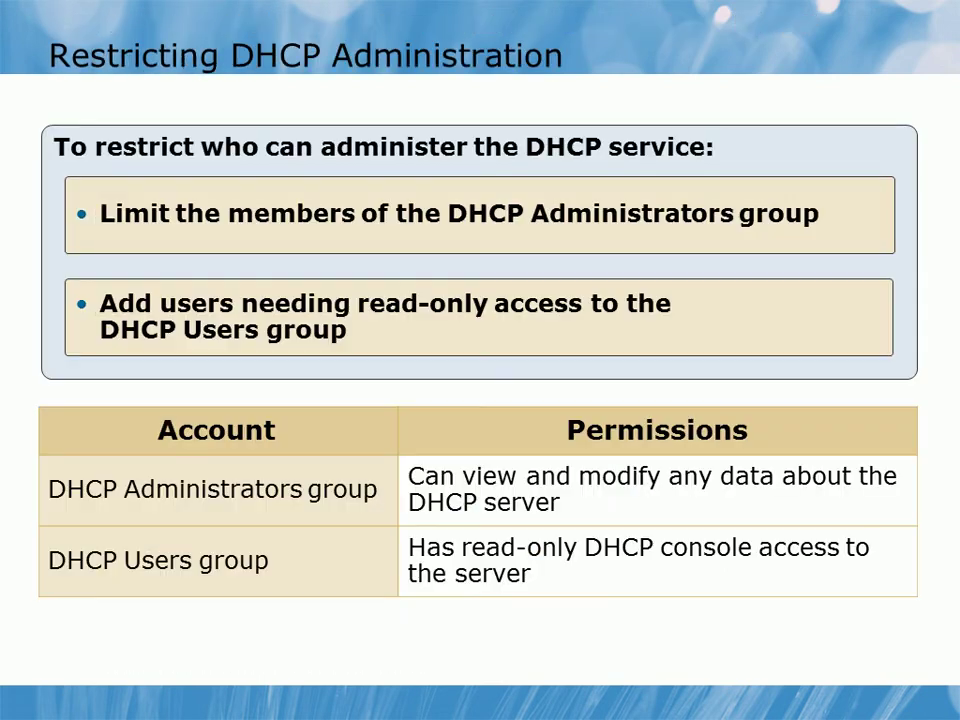
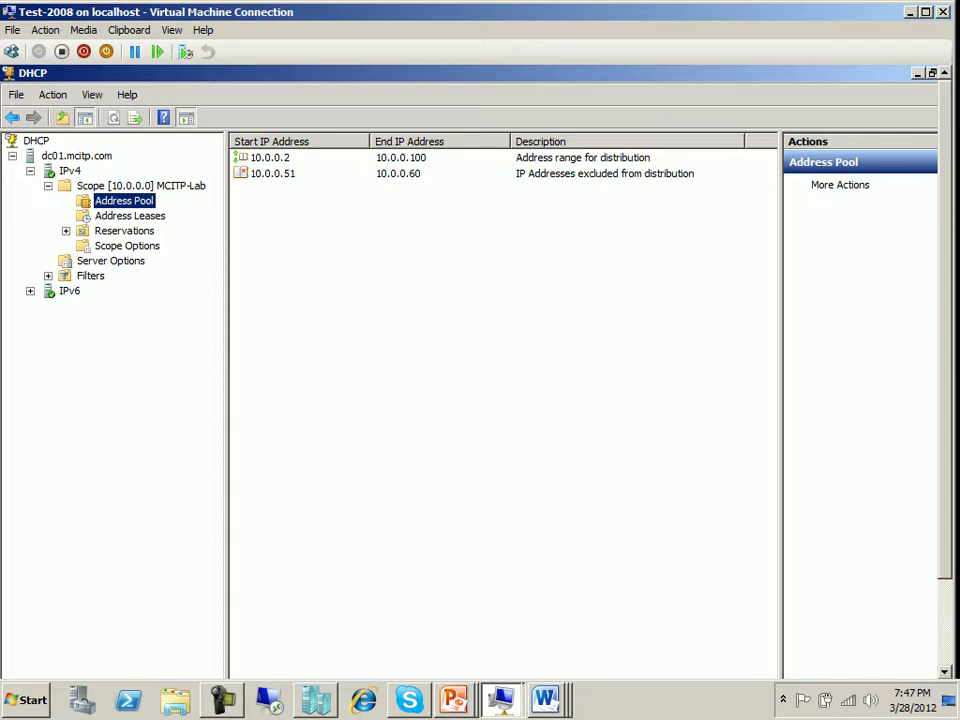
Examine the distribution and exclusion ranges in the MCITP-Lab scope's address pool, and its address leases
click(270, 157)
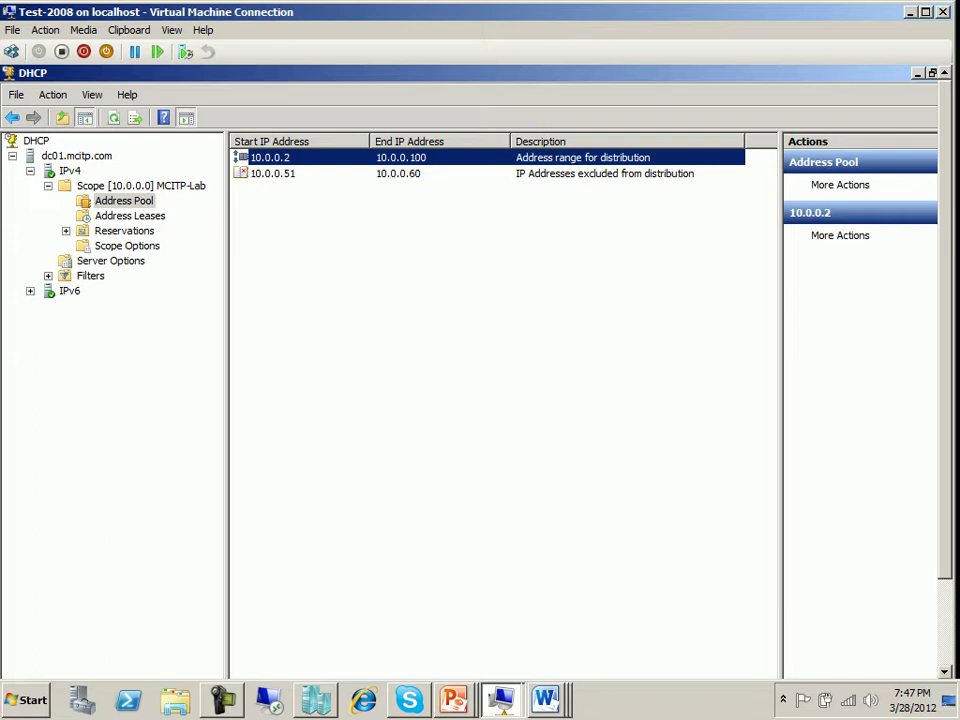
click(272, 173)
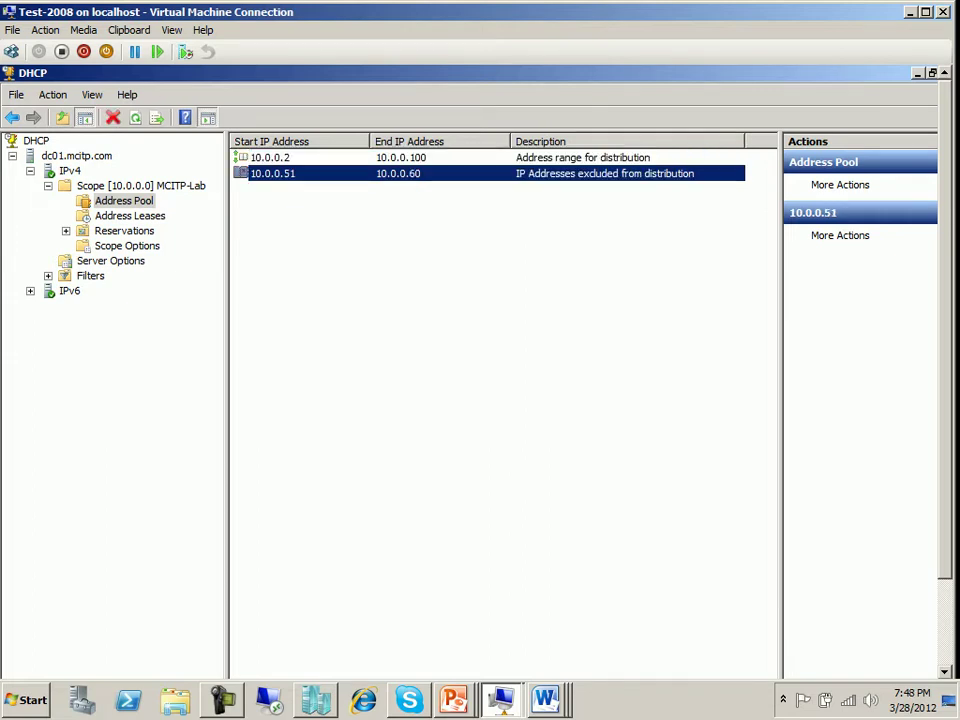
click(129, 215)
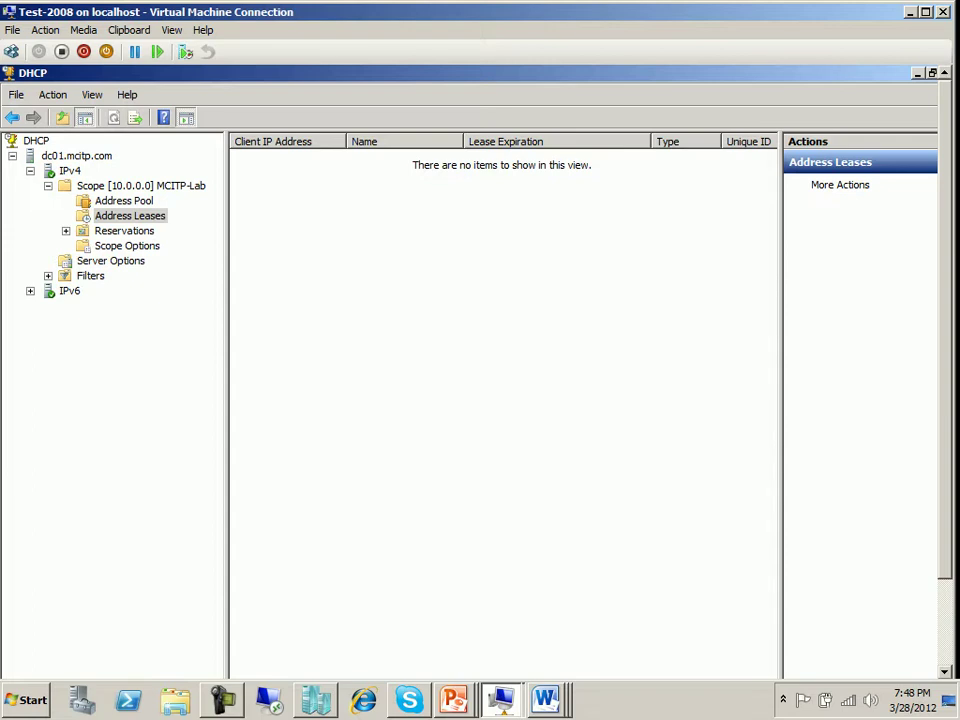
Switch to the Test-Win7 virtual machine and show its desktop in full-screen view
mouse_move(500, 700)
click(470, 660)
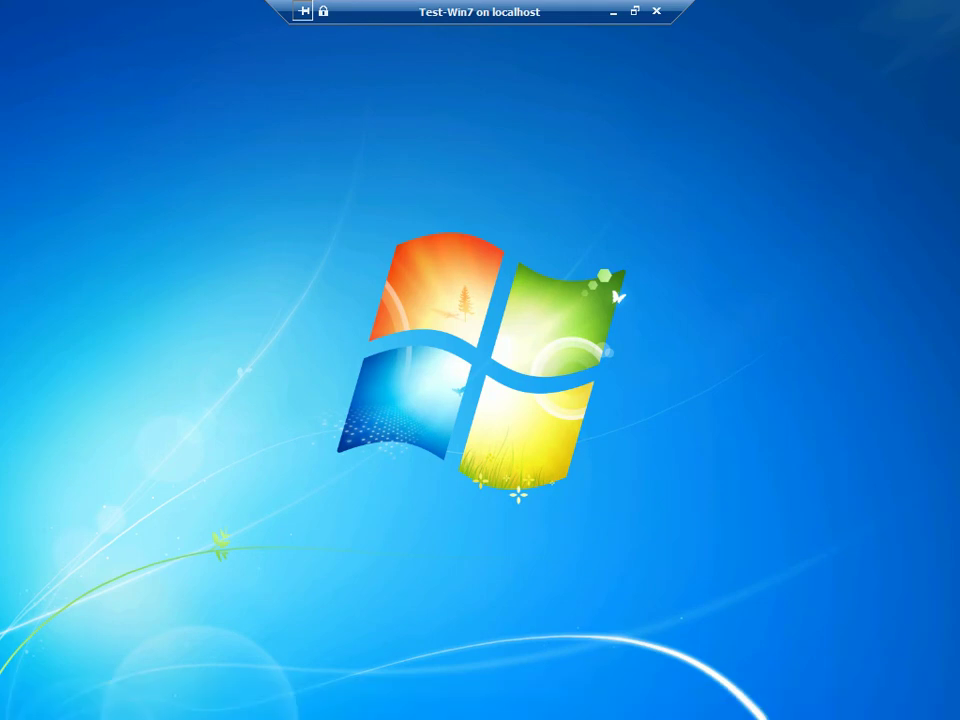
click(635, 11)
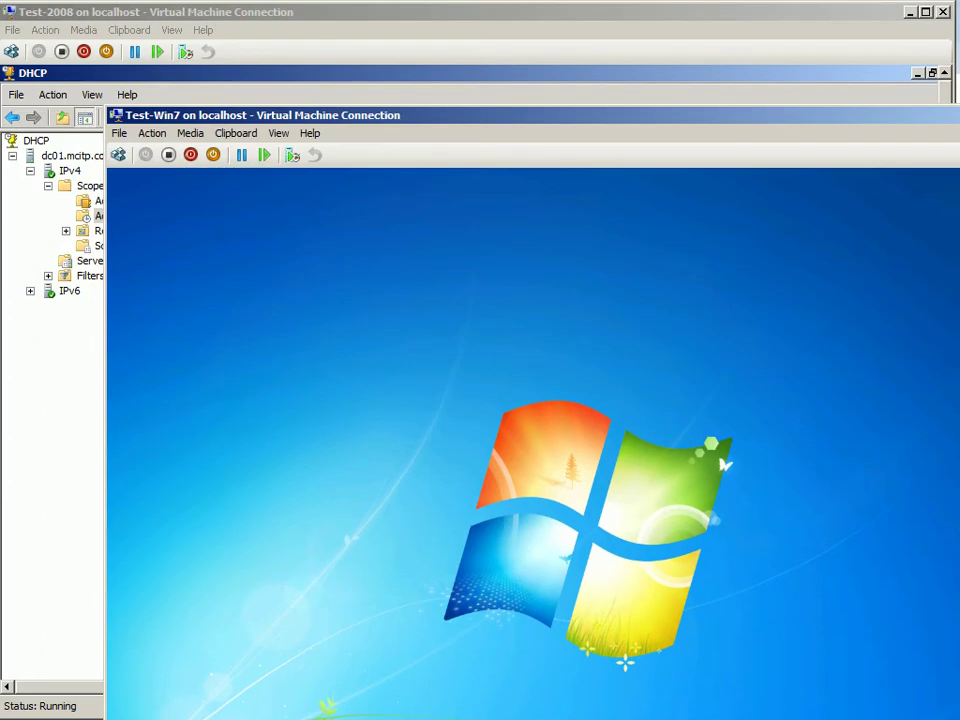
key(ctrl+alt+Break)
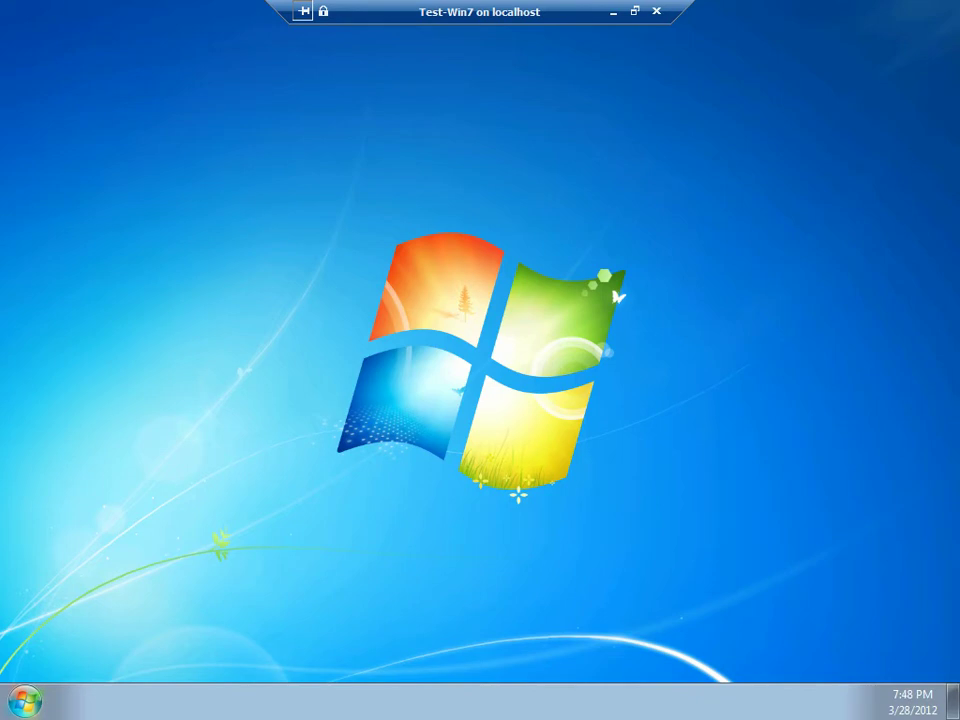
key(super)
key(Escape)
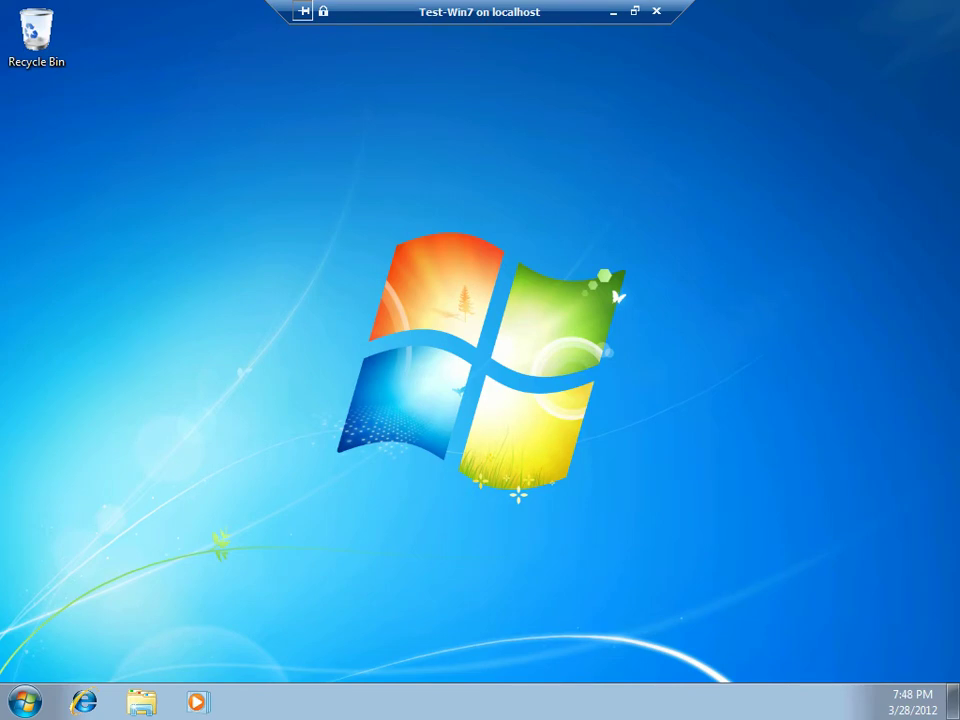
key(super)
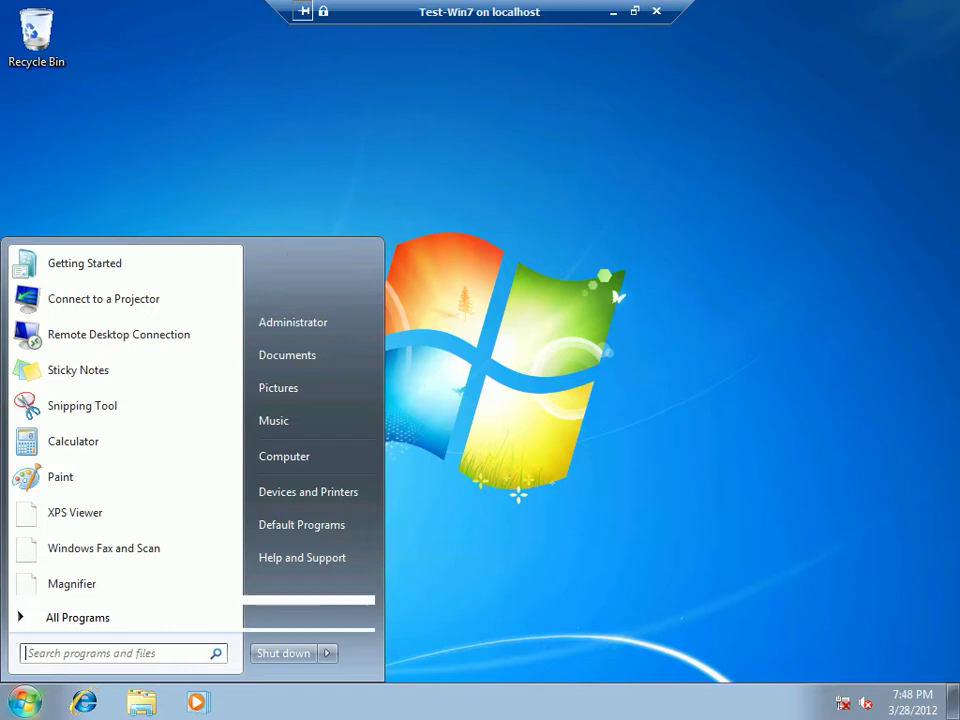
text(cmdcmd)
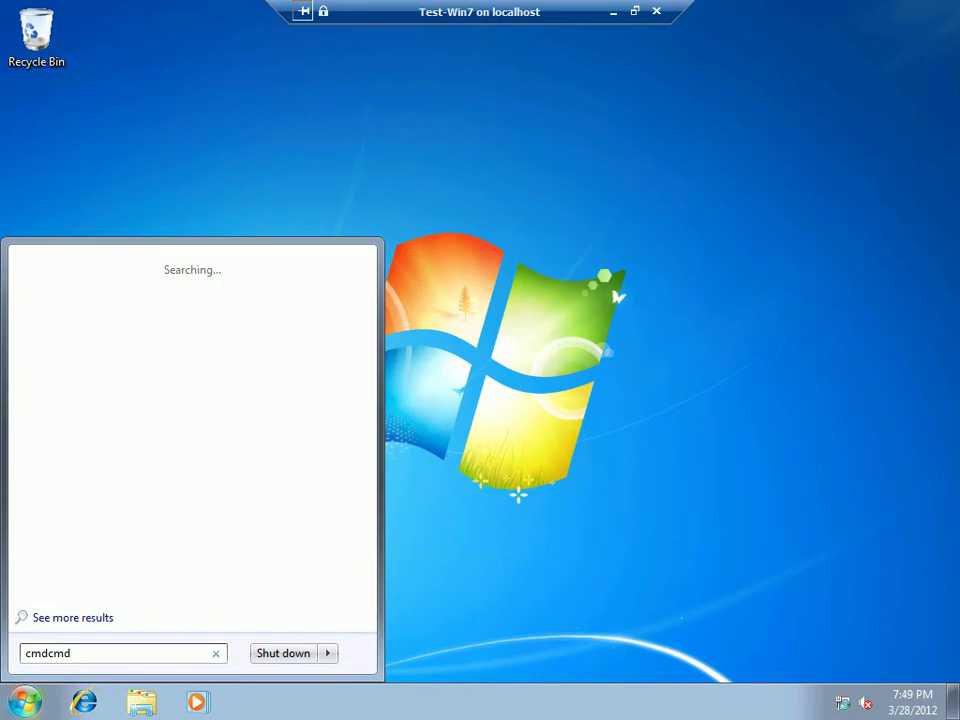
key(BackSpace)
key(BackSpace)
key(BackSpace)
key(Escape)
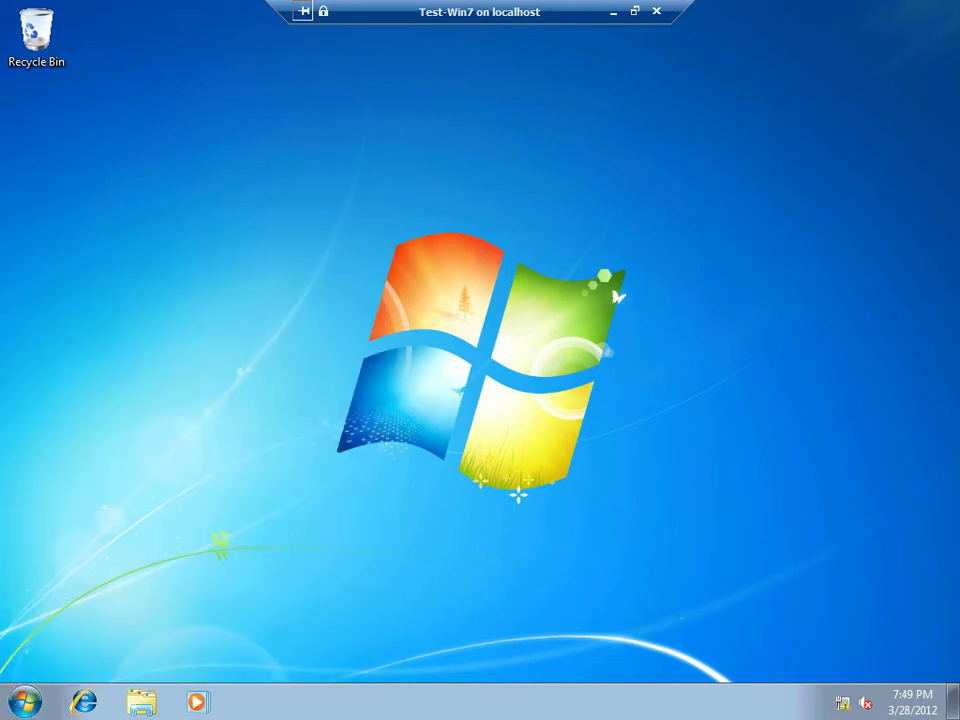
key(super+e)
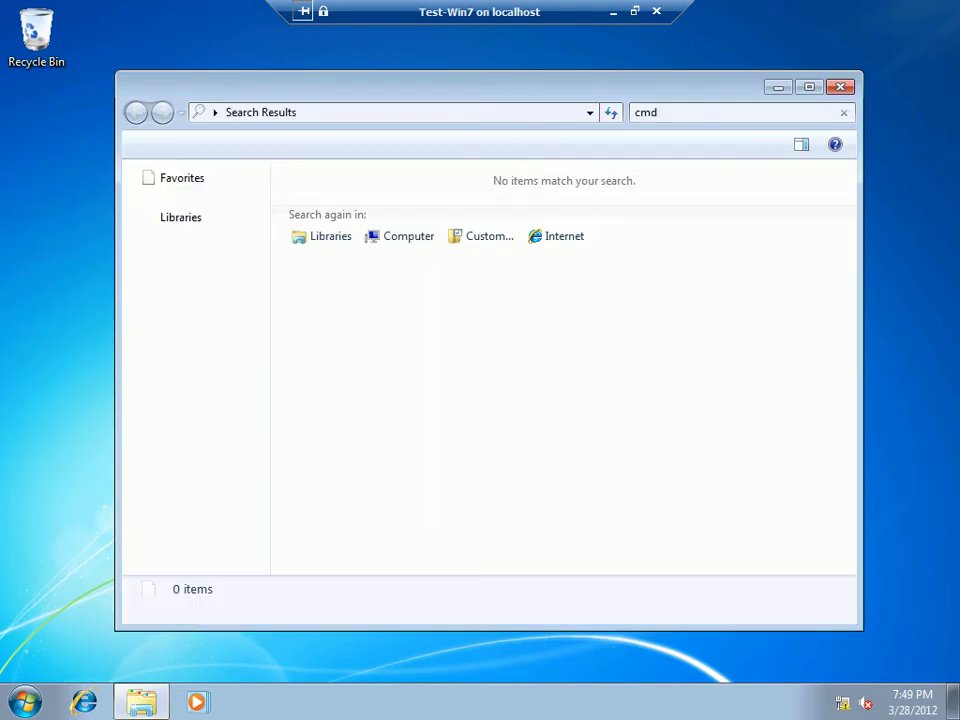
key(alt+F4)
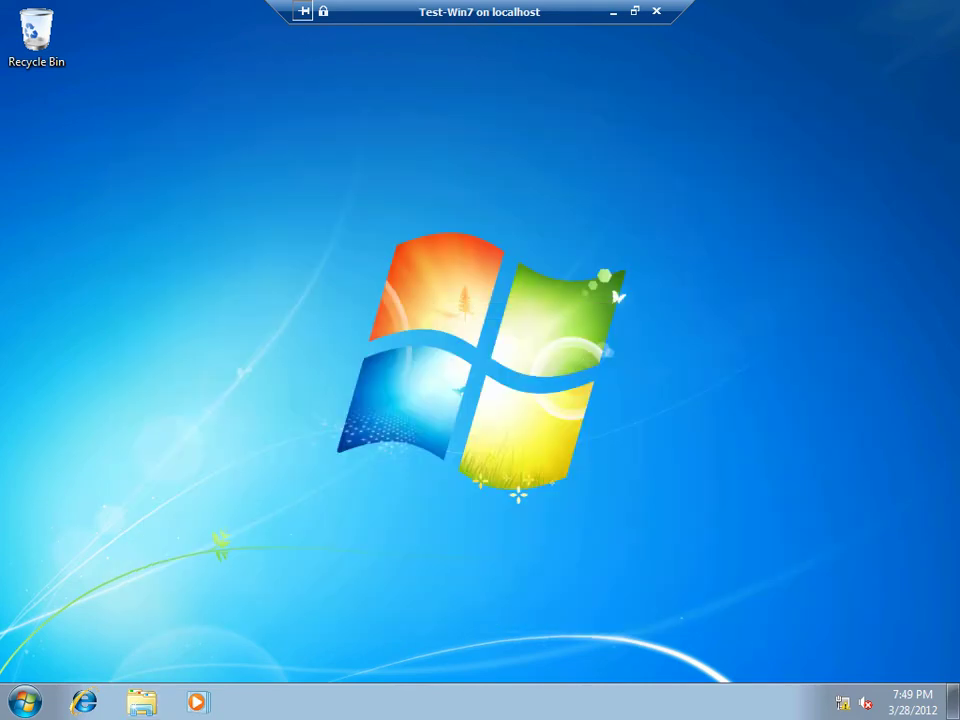
key(super)
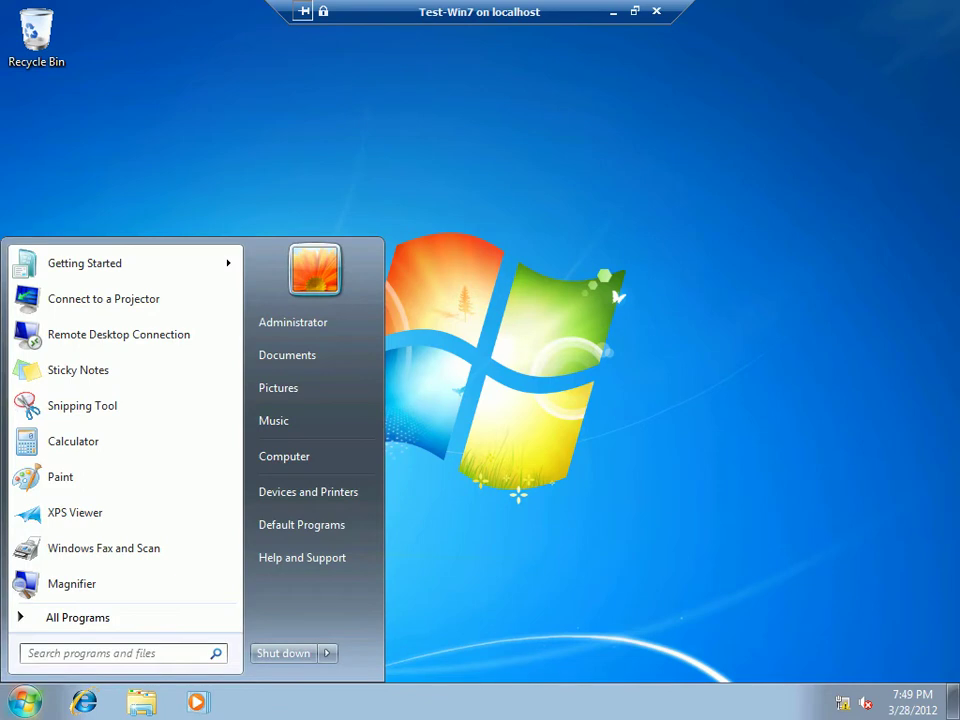
text(cmd)
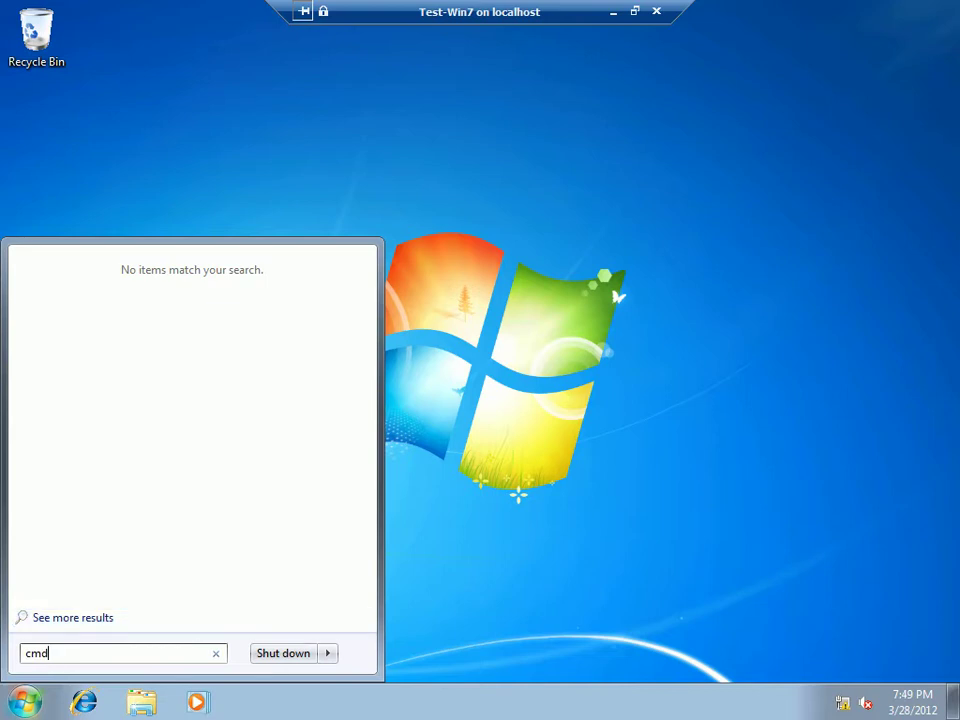
key(Escape)
Open Command Prompt from the Windows 7 accessories and move its window toward the middle of the desktop
click(25, 702)
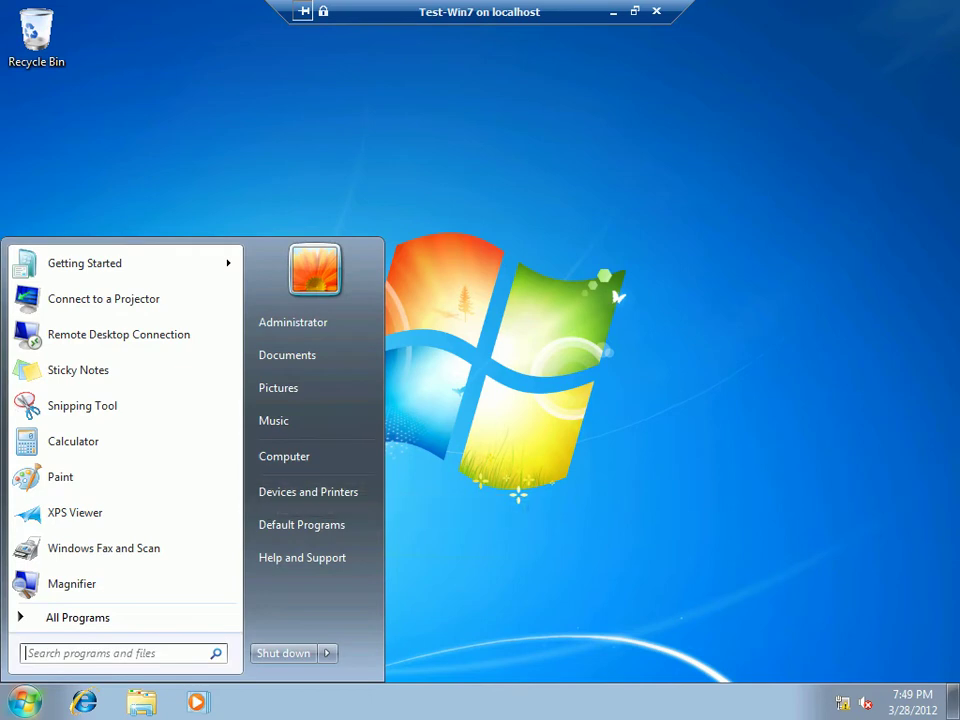
click(77, 617)
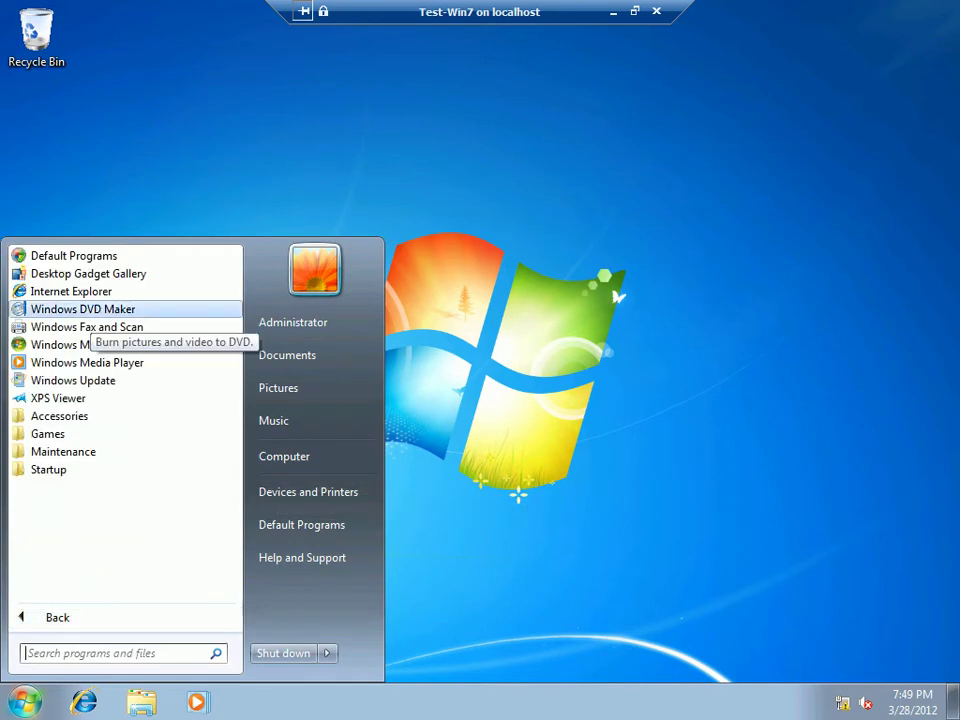
click(59, 416)
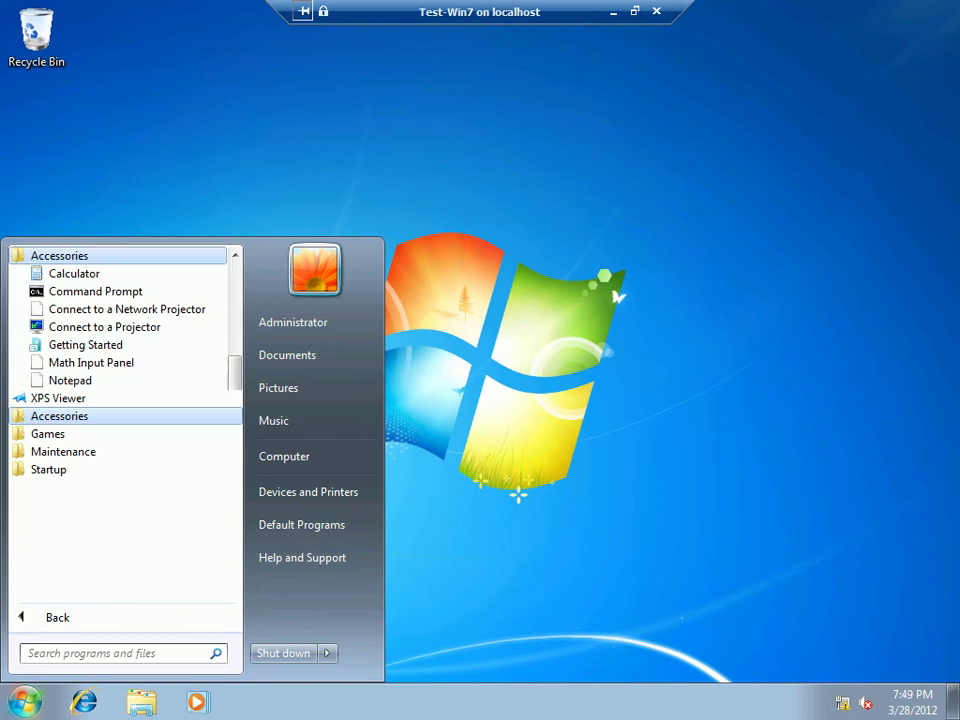
key(Up)
key(Up)
key(Return)
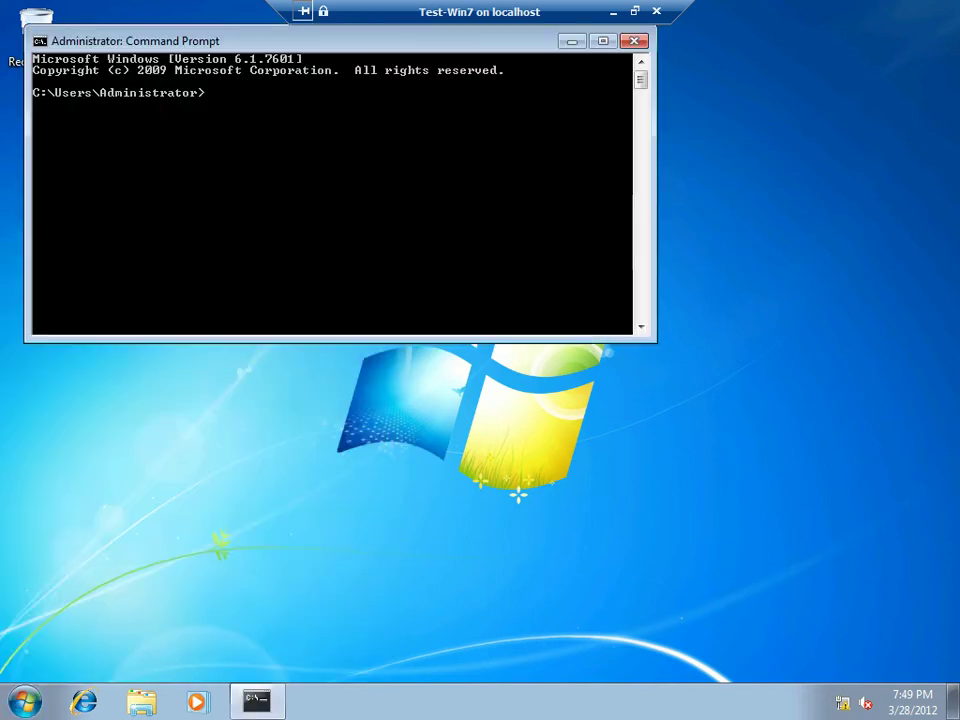
drag(340, 41, 450, 224)
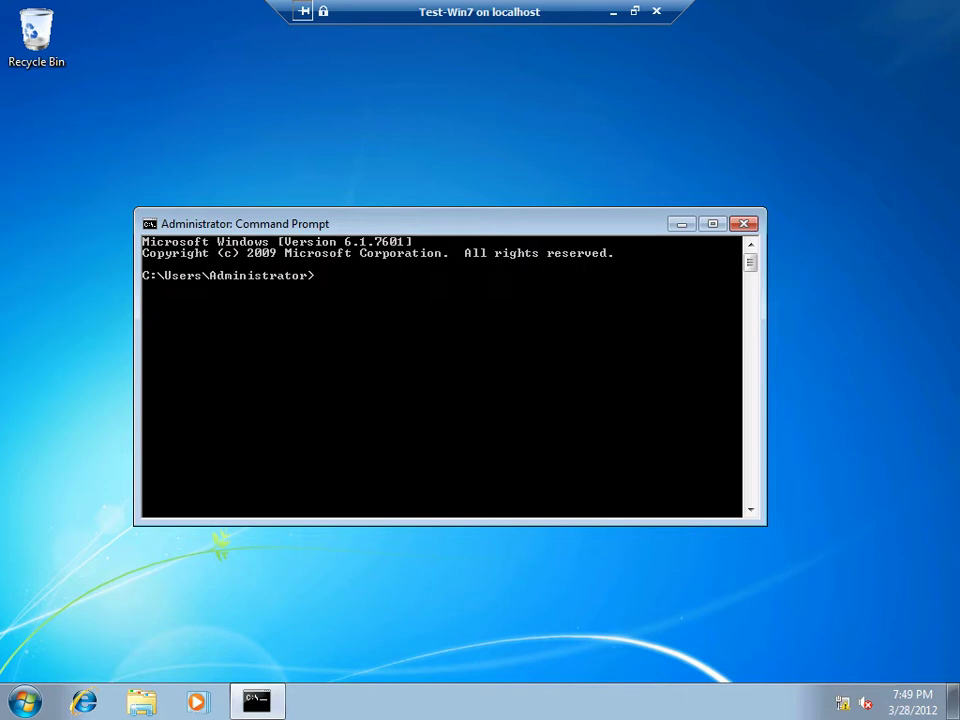
Run ipconfig/all on the Windows 7 client and examine the full output in an enlarged Command Prompt window
text(ipconfig/all)
key(Return)
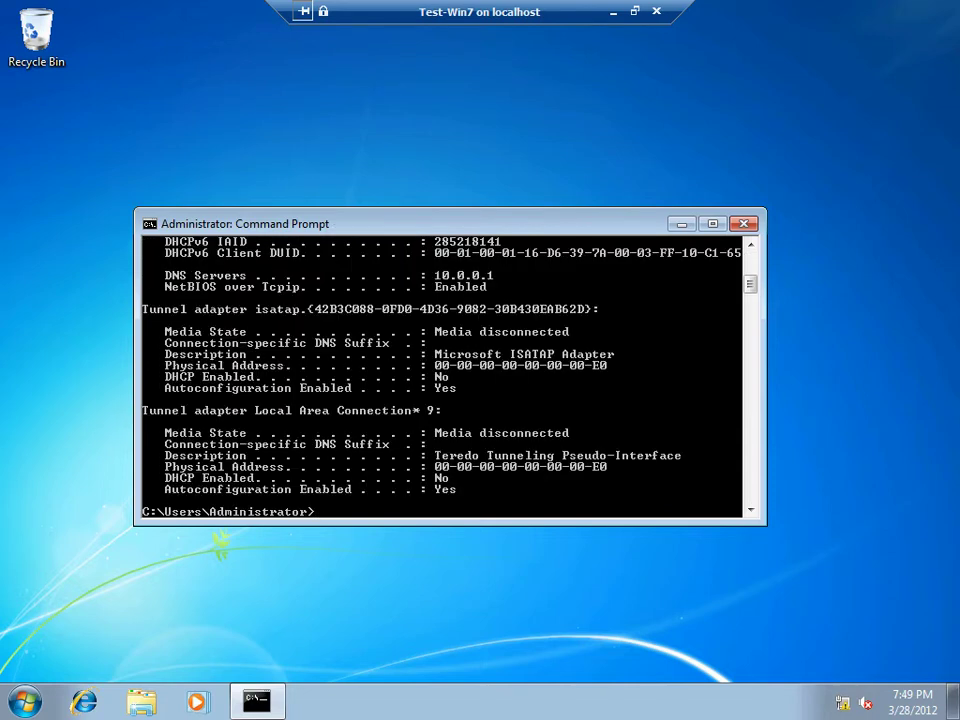
click(712, 223)
drag(610, 139, 610, 97)
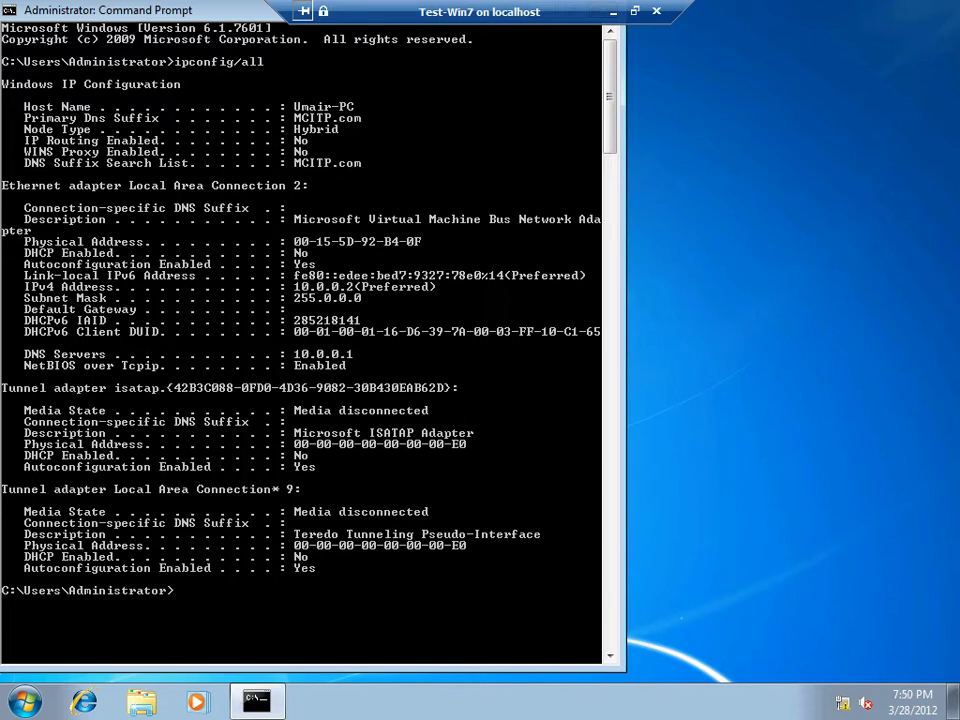
Try to open the Windows 7 client's network settings from its network status indicator, and minimize the Command Prompt window
right_click(842, 703)
click(823, 686)
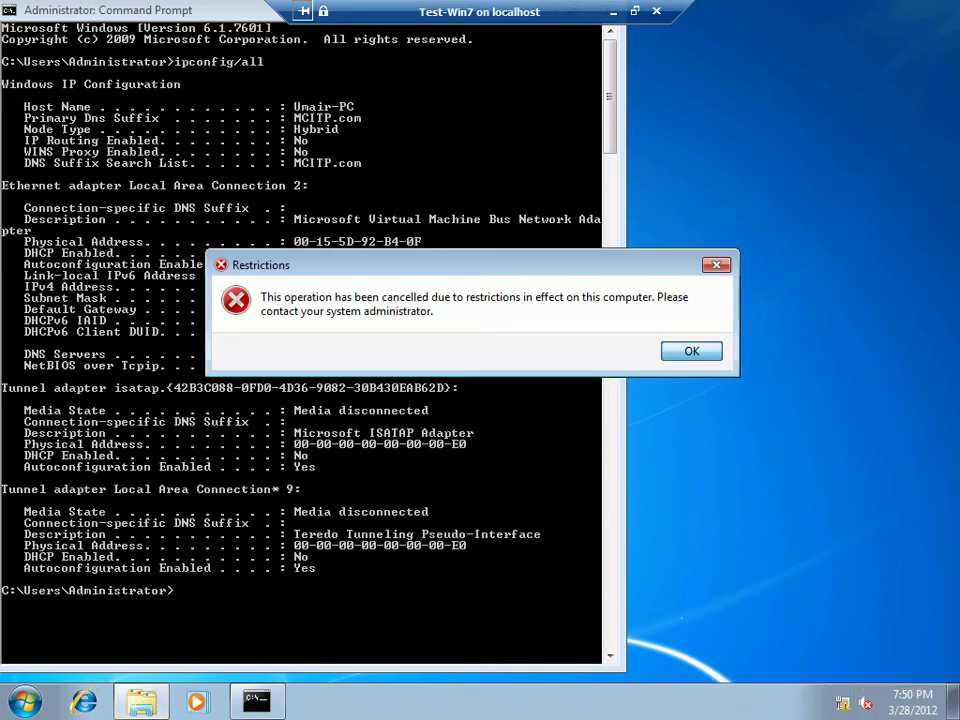
key(Return)
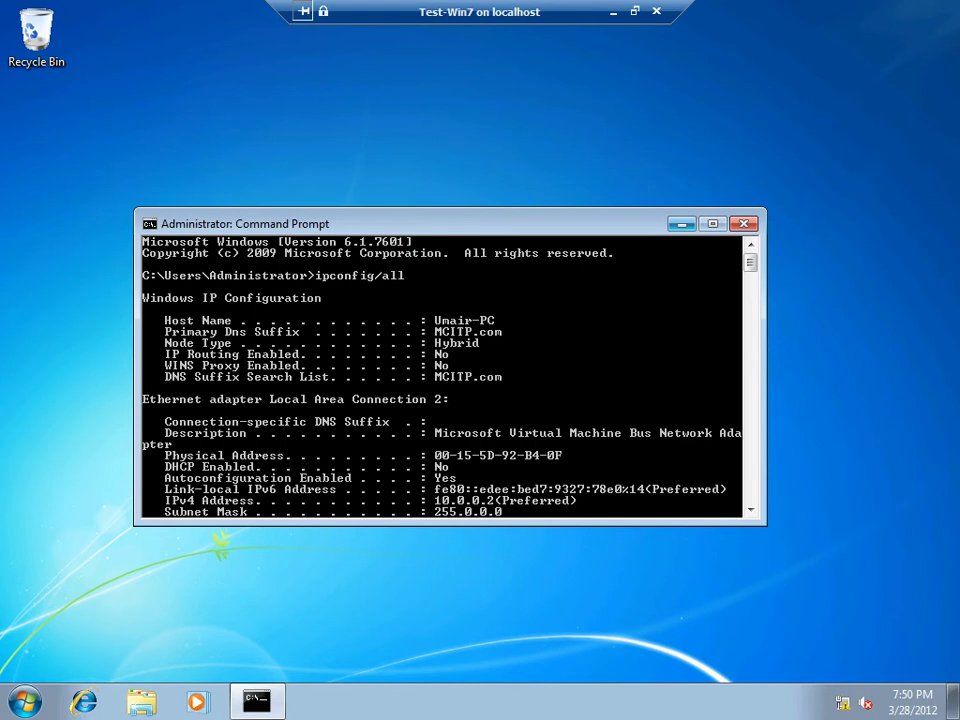
click(683, 223)
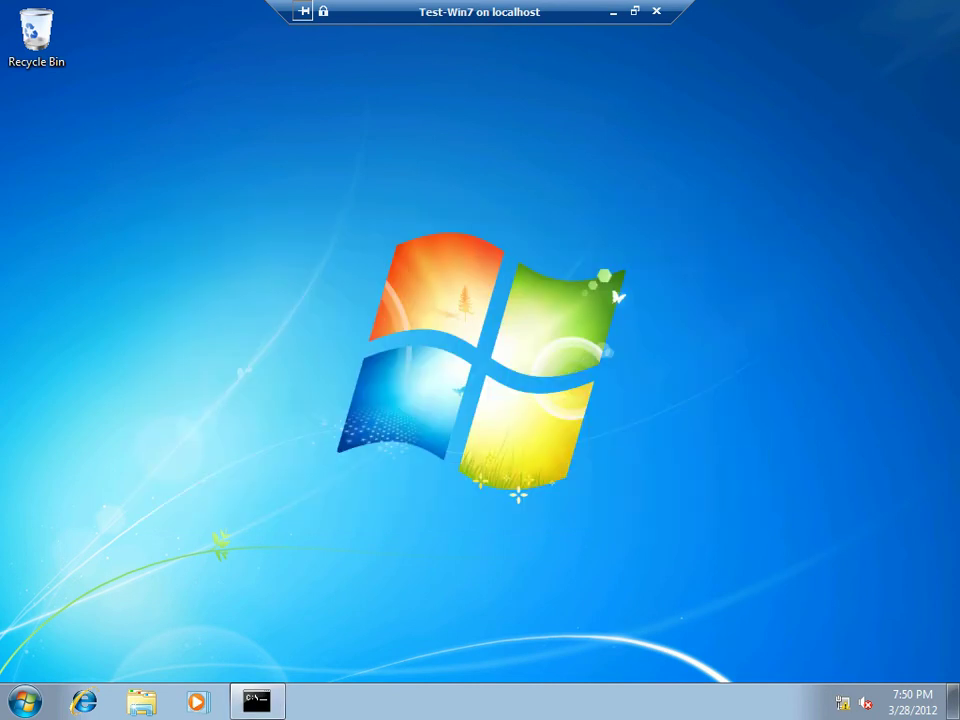
key(super)
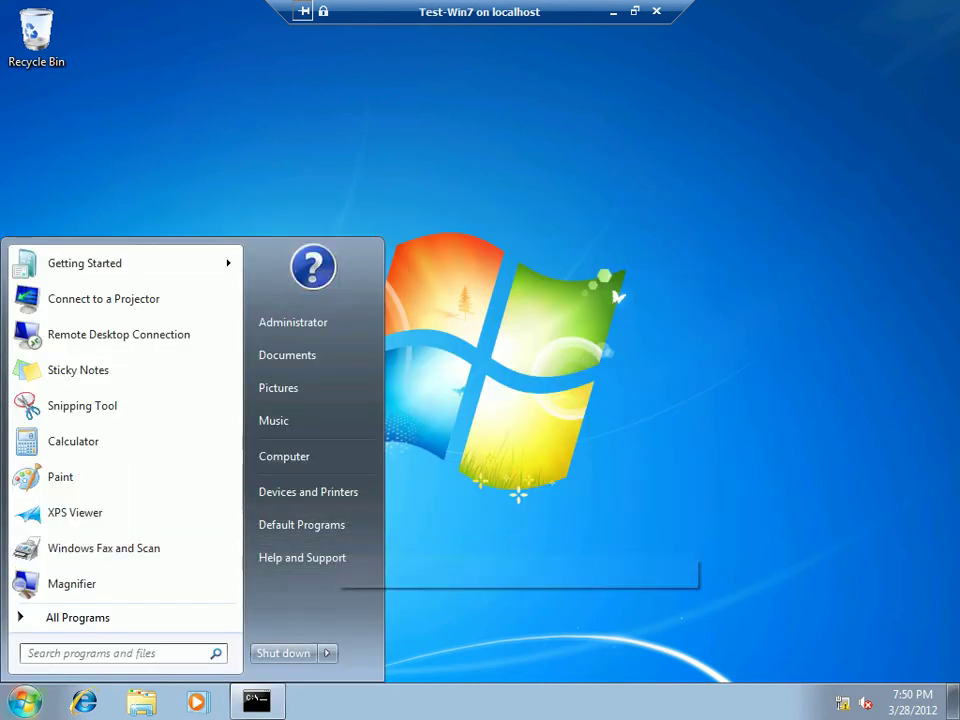
key(Escape)
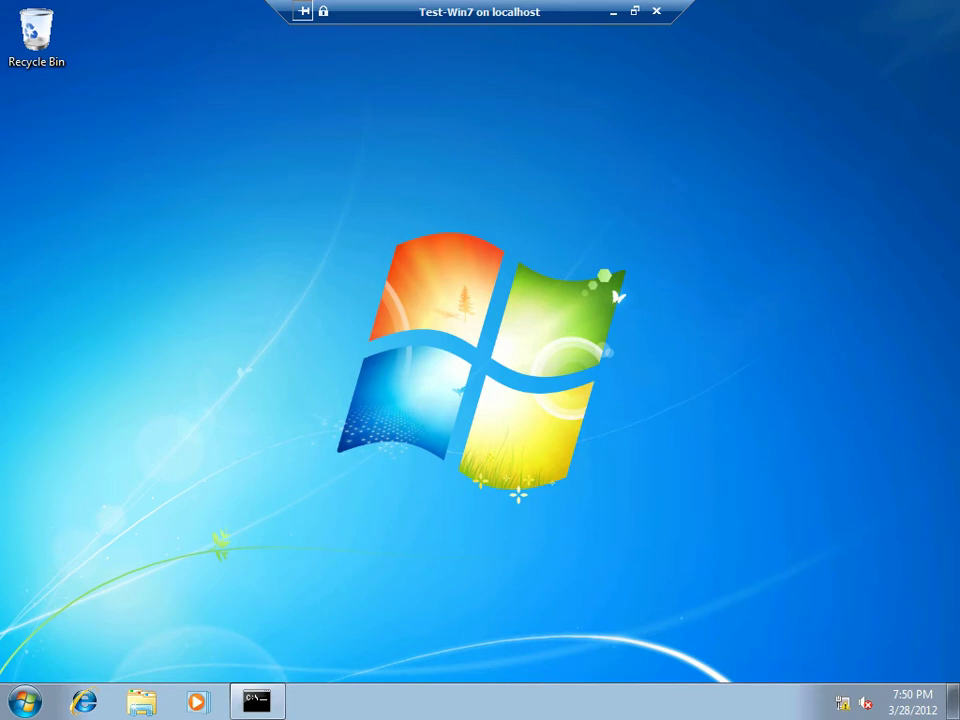
key(super)
key(Up)
key(Right)
key(Down)
key(Down)
key(Up)
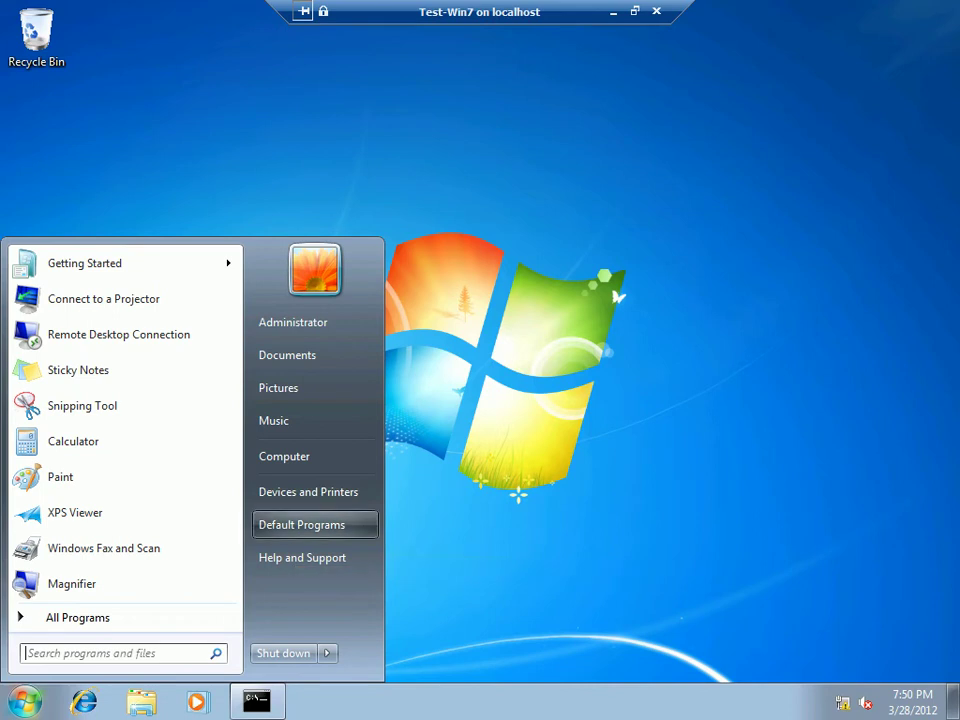
key(Down)
key(Tab)
key(Escape)
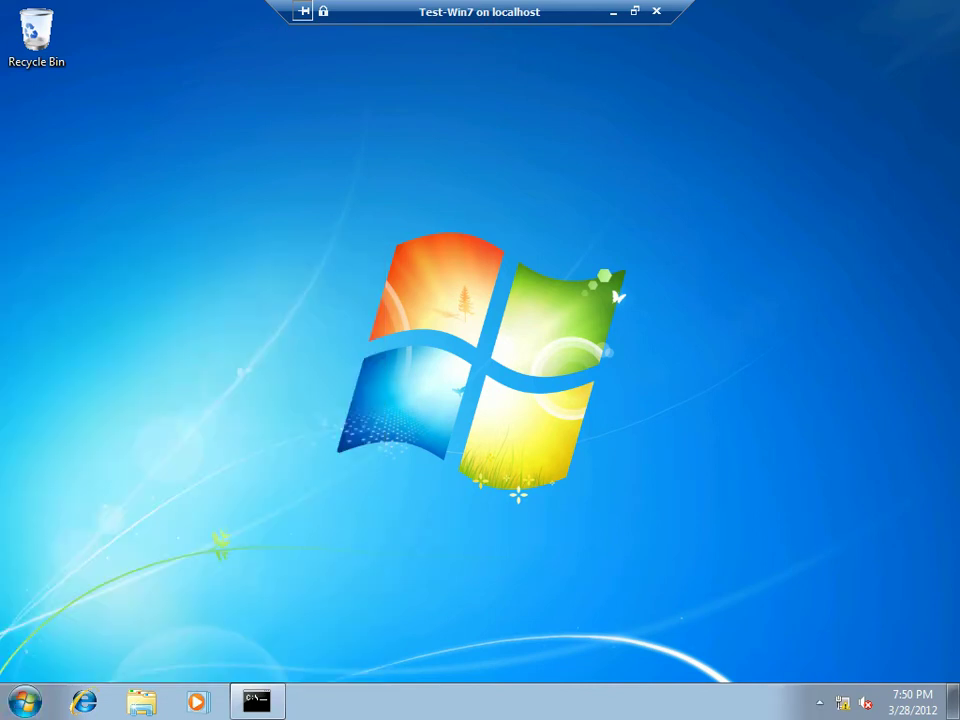
Try to open the system properties of Computer on the Windows 7 client
key(super)
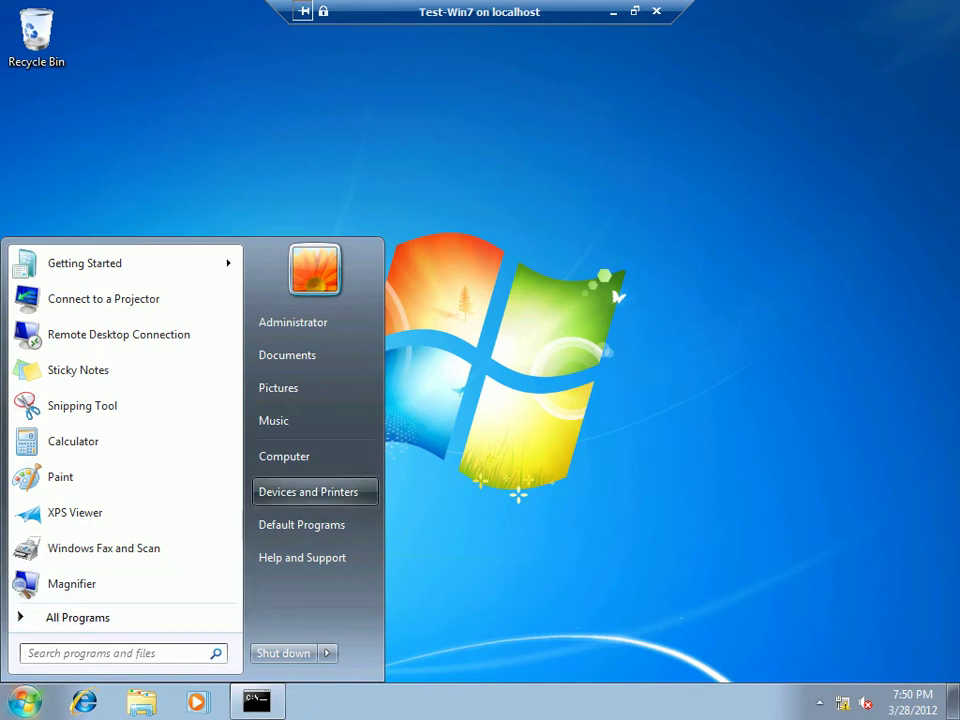
right_click(367, 457)
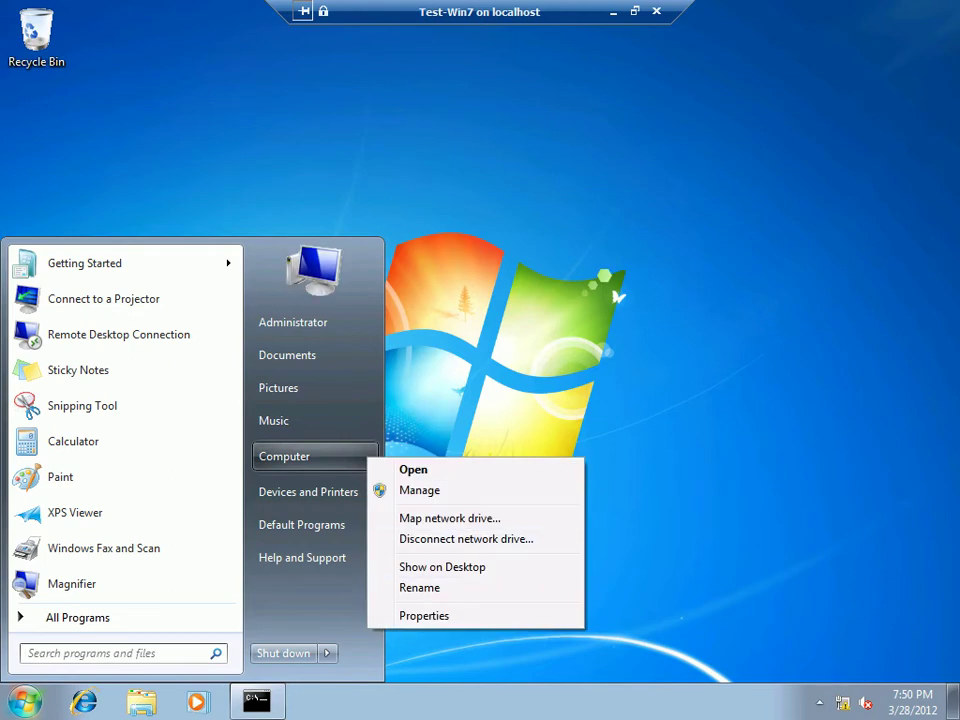
click(424, 615)
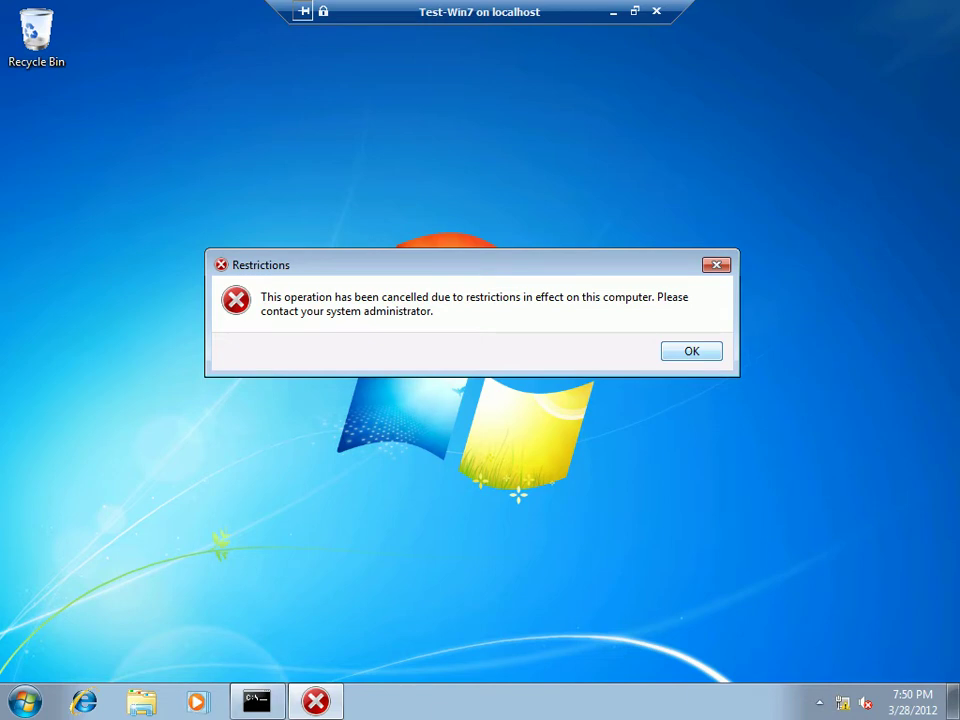
key(Return)
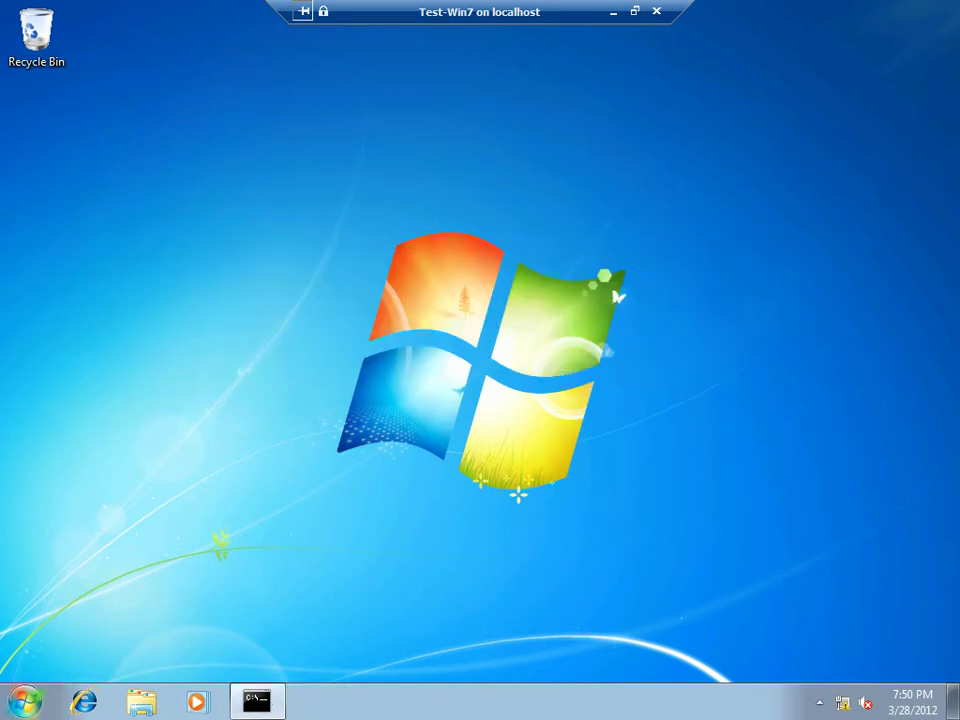
View the Computer window on the Windows 7 client, close it, and return to the Test-2008 virtual machine
click(25, 702)
click(284, 456)
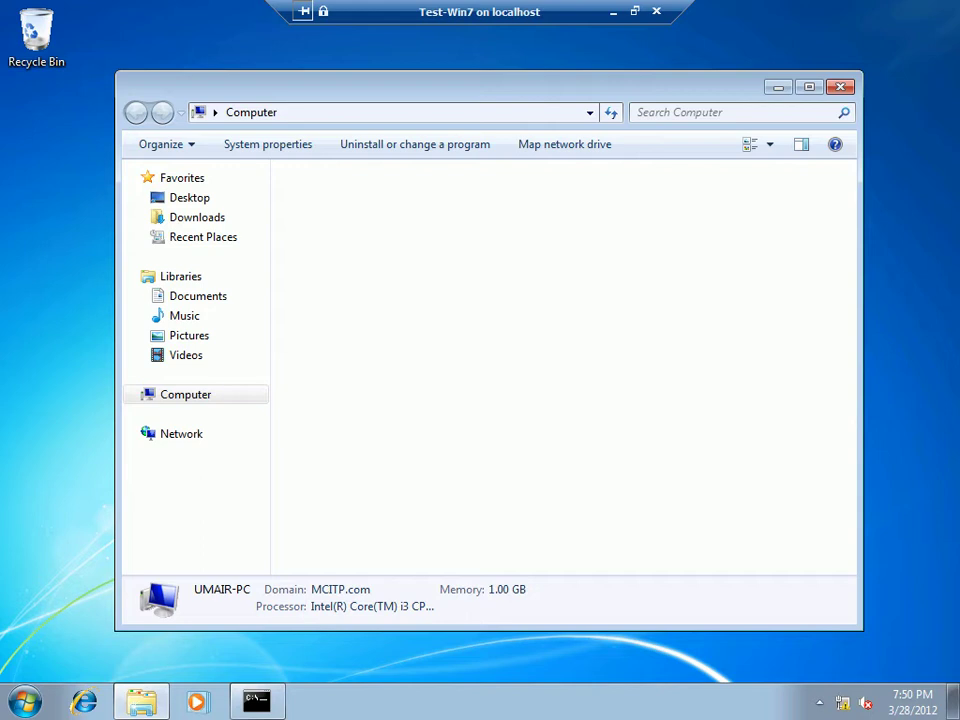
click(840, 87)
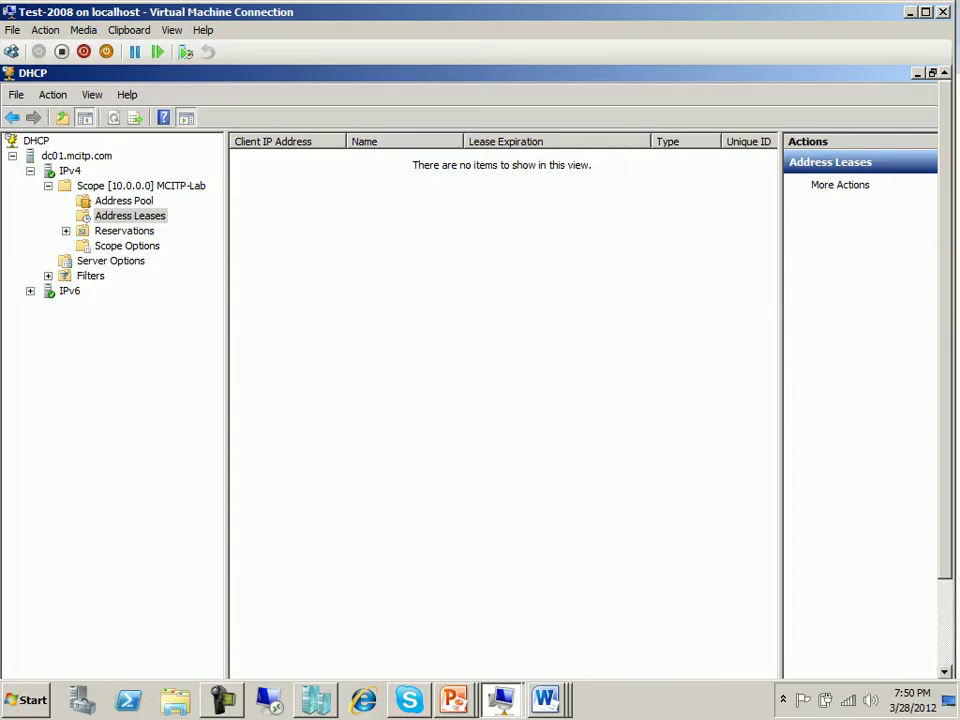
Minimize the DHCP console on the Test-2008 server and open Group Policy Management
drag(945, 330, 945, 415)
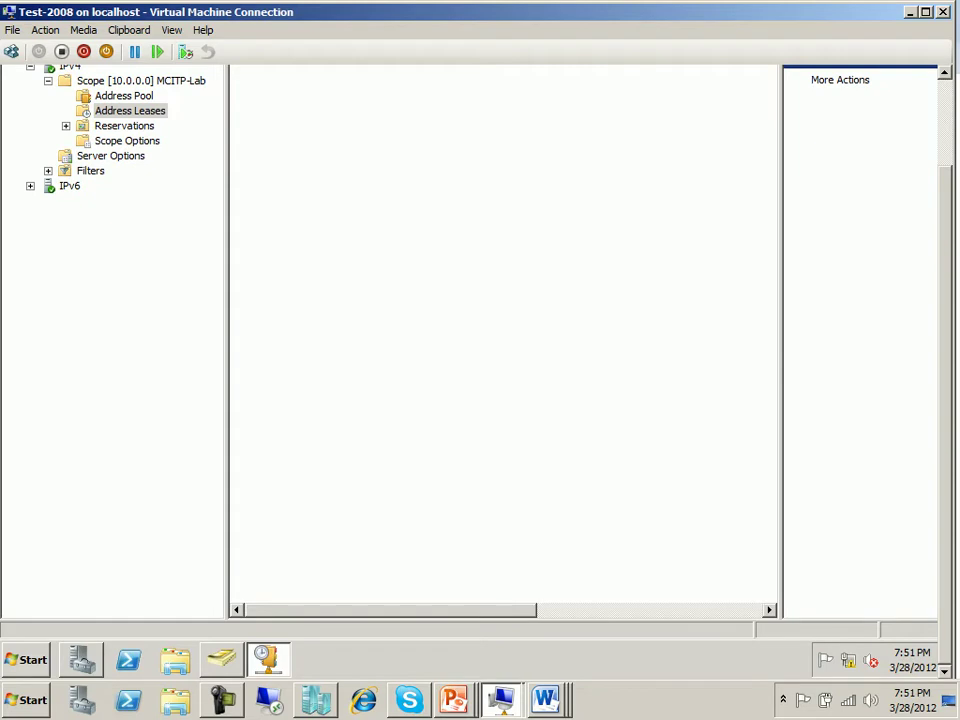
key(alt+F4)
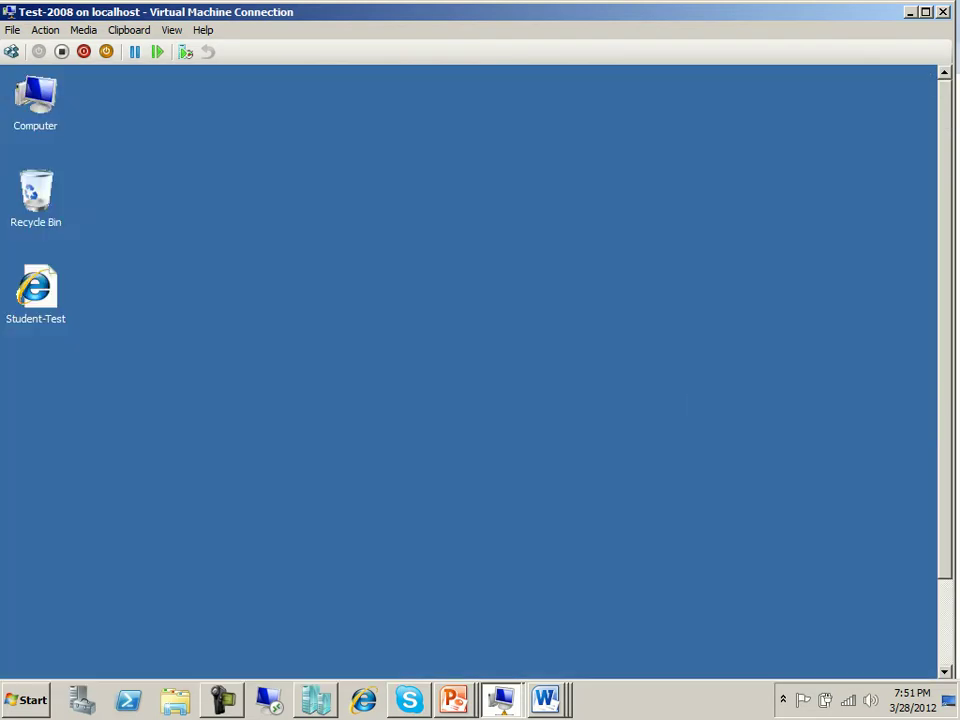
drag(944, 329, 944, 416)
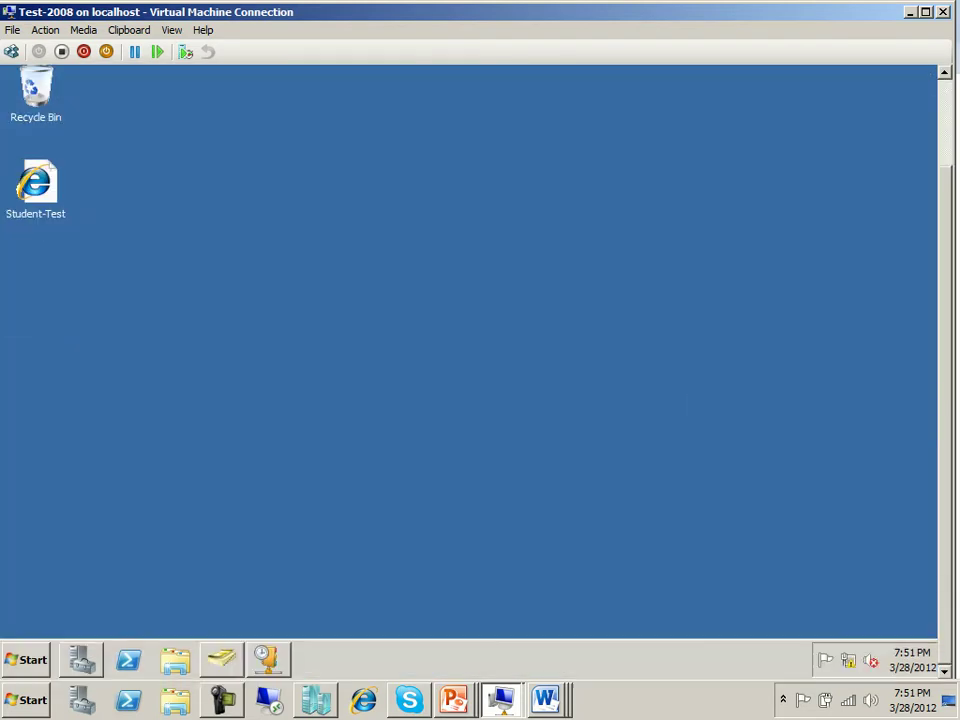
click(26, 660)
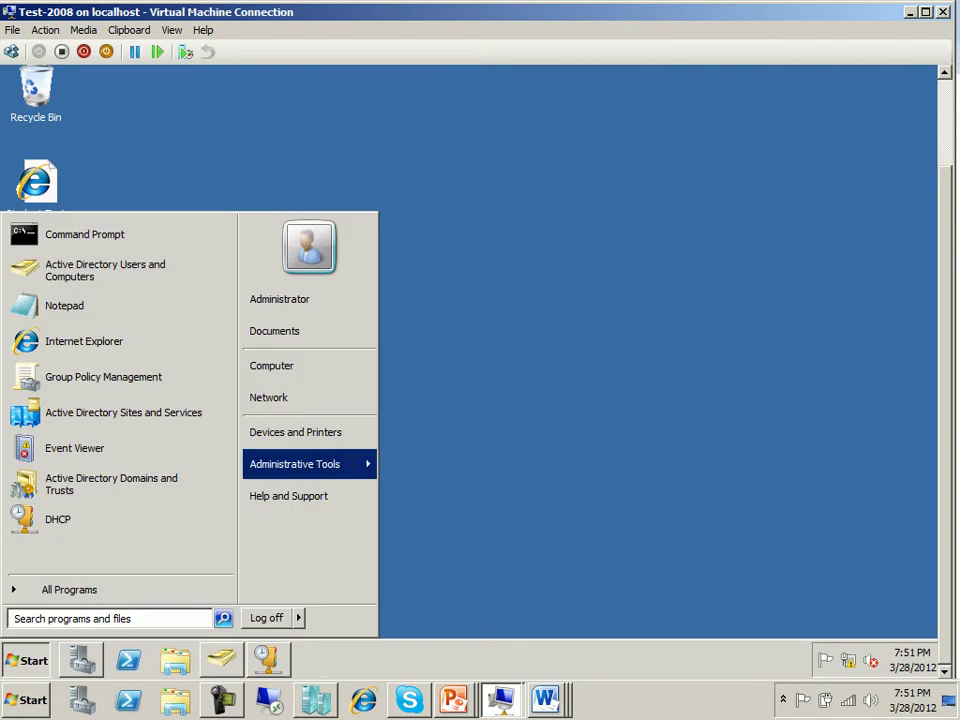
mouse_move(300, 464)
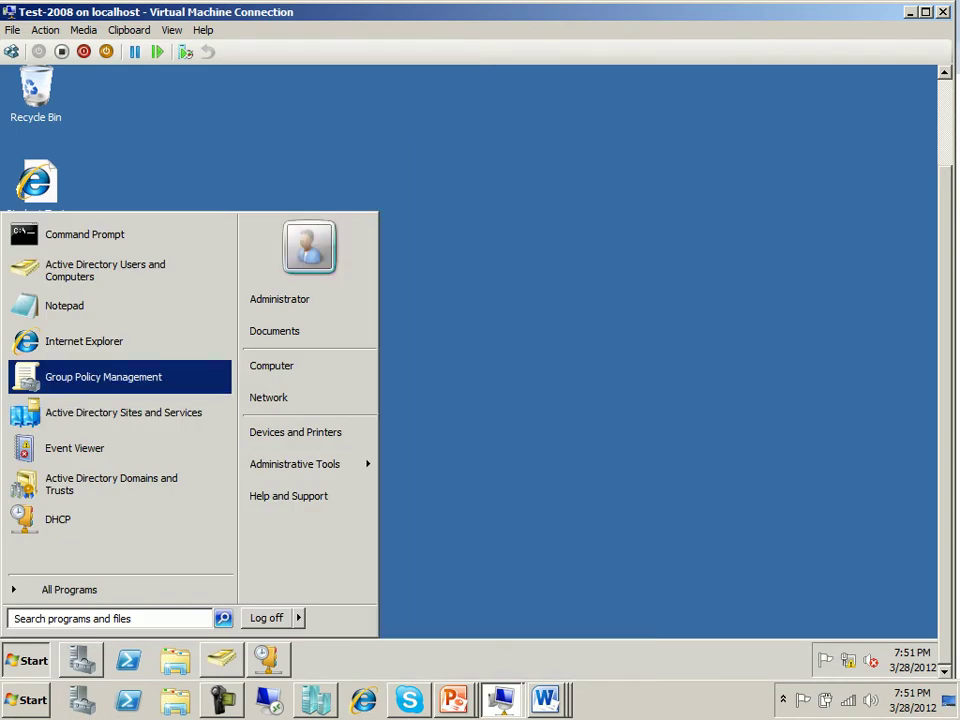
click(119, 377)
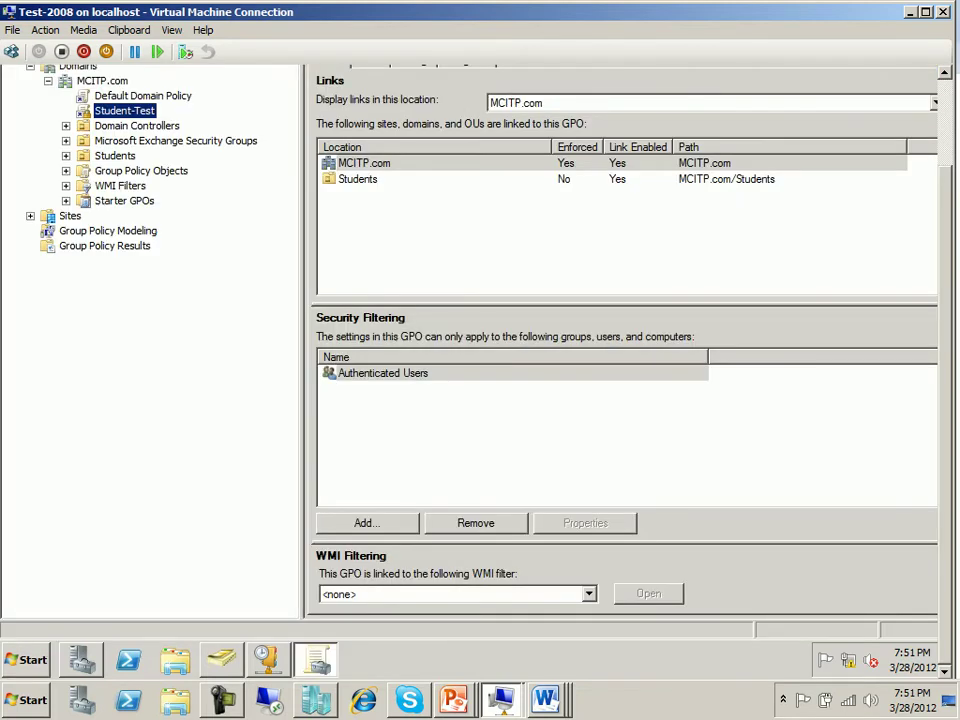
drag(944, 415, 944, 341)
In Active Directory Users and Computers, move the Windows 7 client's computer account from the Students OU to the Computers container
click(221, 659)
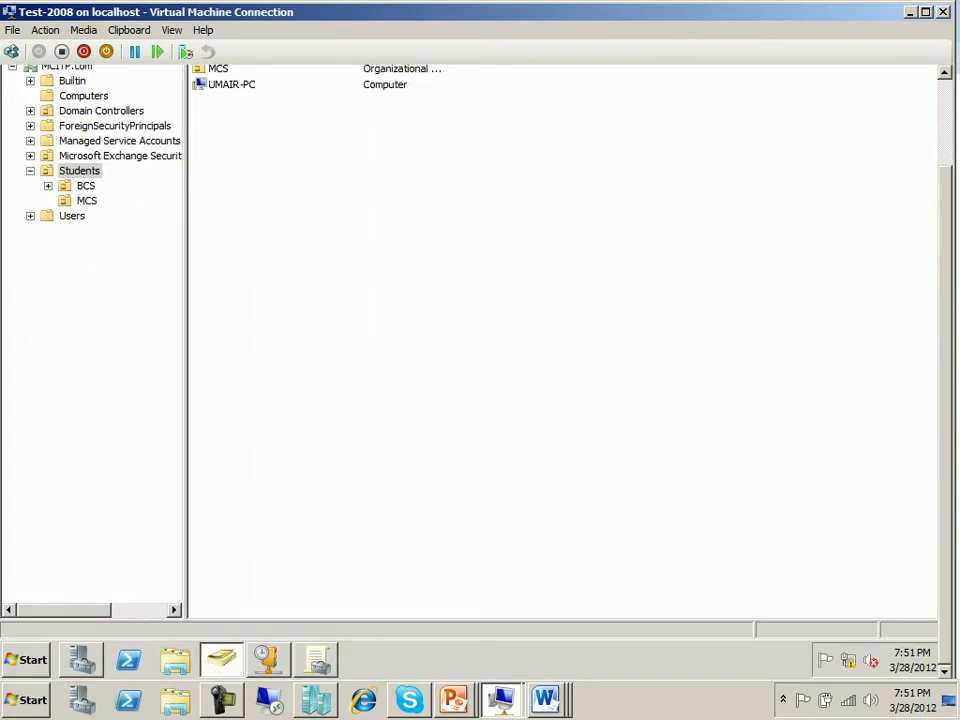
drag(944, 415, 944, 330)
click(231, 189)
drag(232, 189, 84, 201)
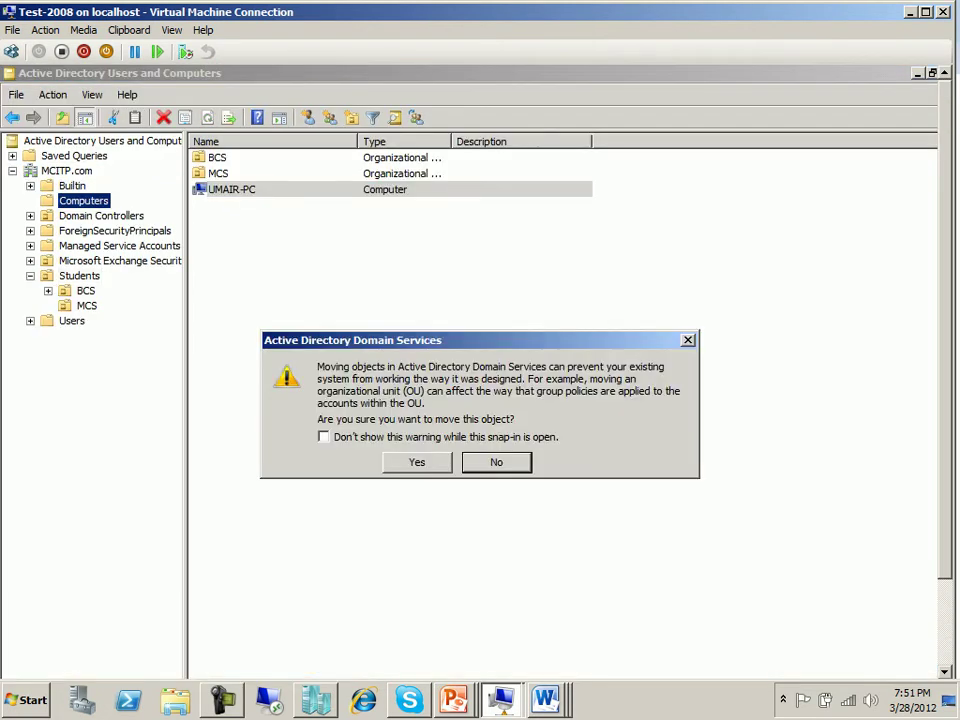
key(y)
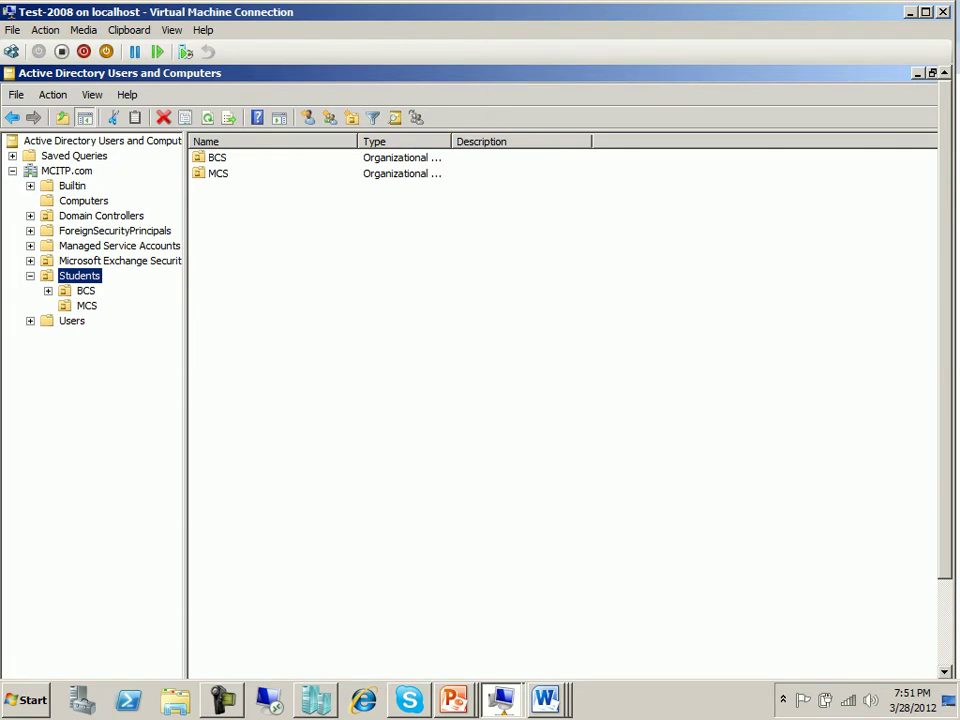
Minimize the server's consoles, switch to the Test-Win7 virtual machine and run gpupdate /force in its Command Prompt
key(alt+Tab)
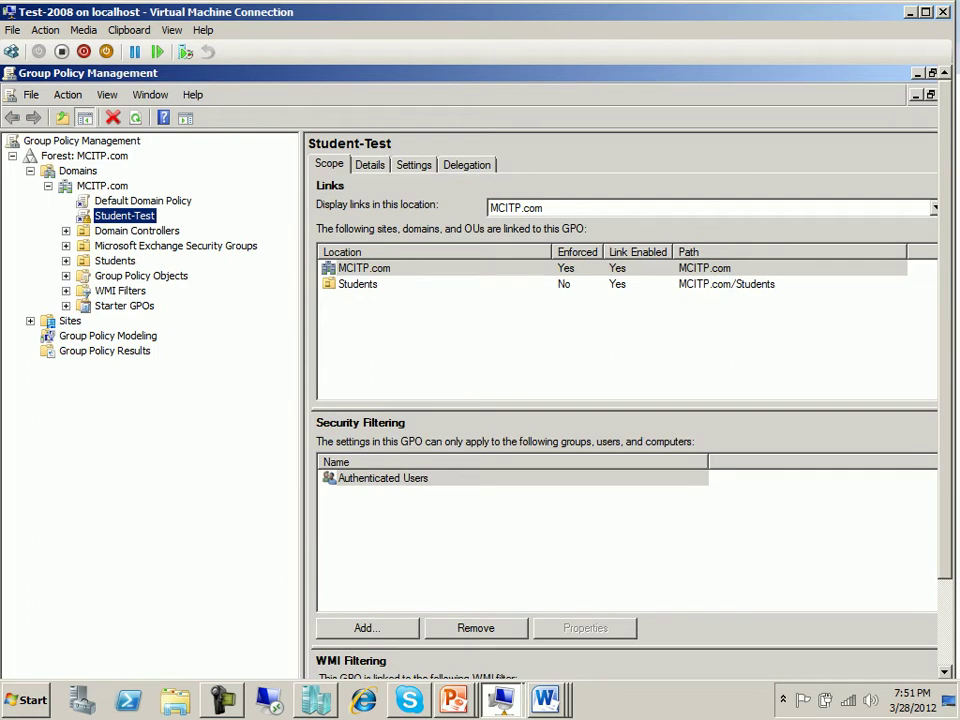
key(super+d)
scroll(468, 371, down, 1)
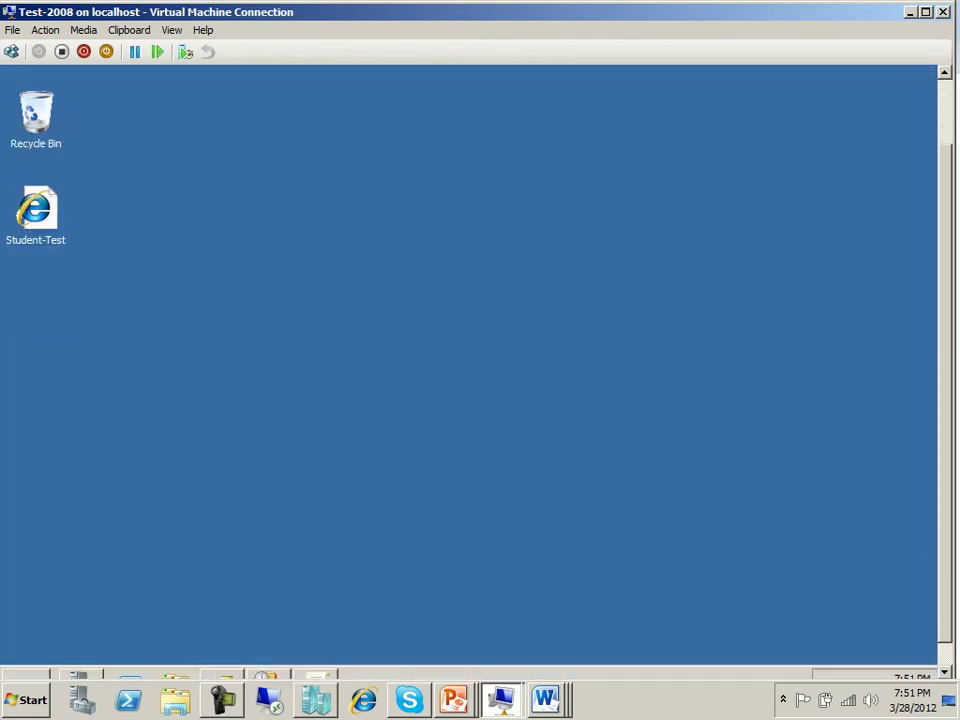
click(500, 700)
click(493, 660)
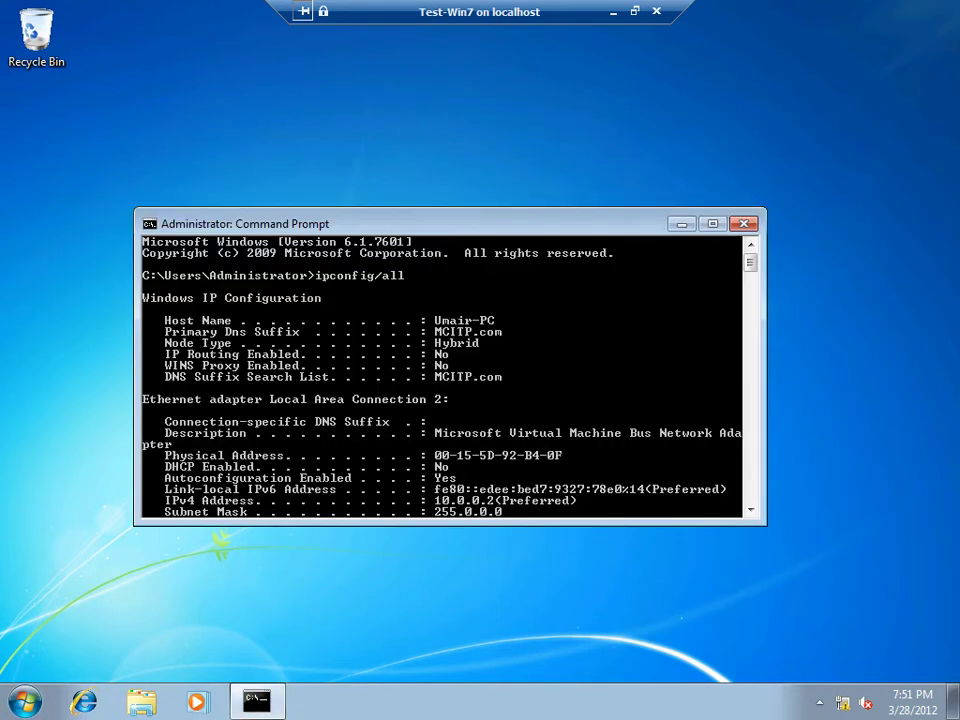
text(gpupdate /force)
key(Return)
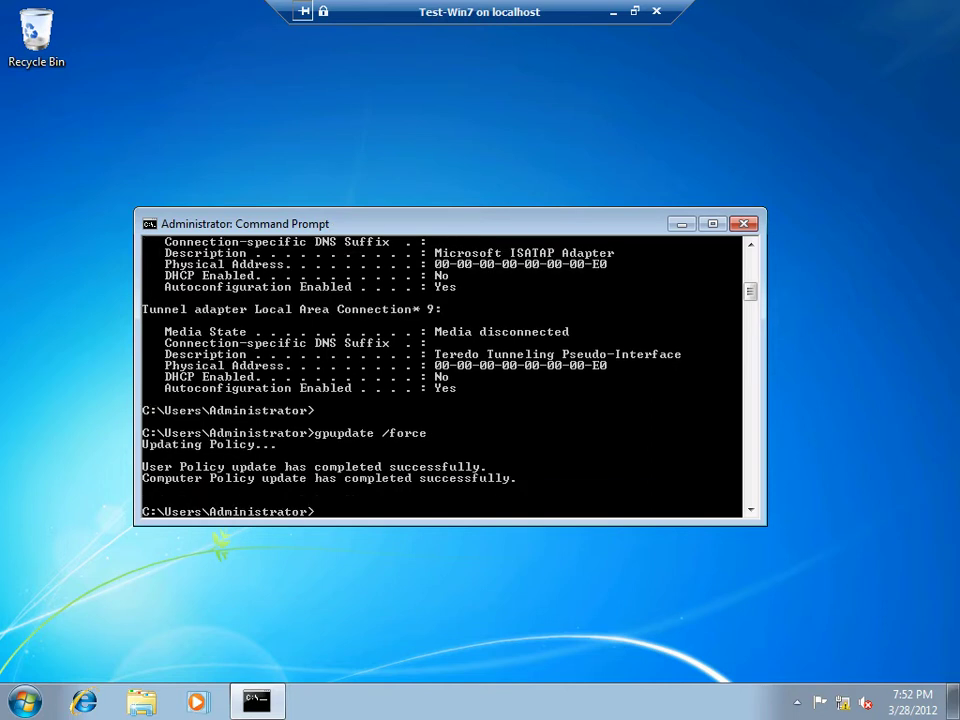
Try to open the Network and Sharing Center on the Windows 7 client
right_click(842, 702)
click(823, 686)
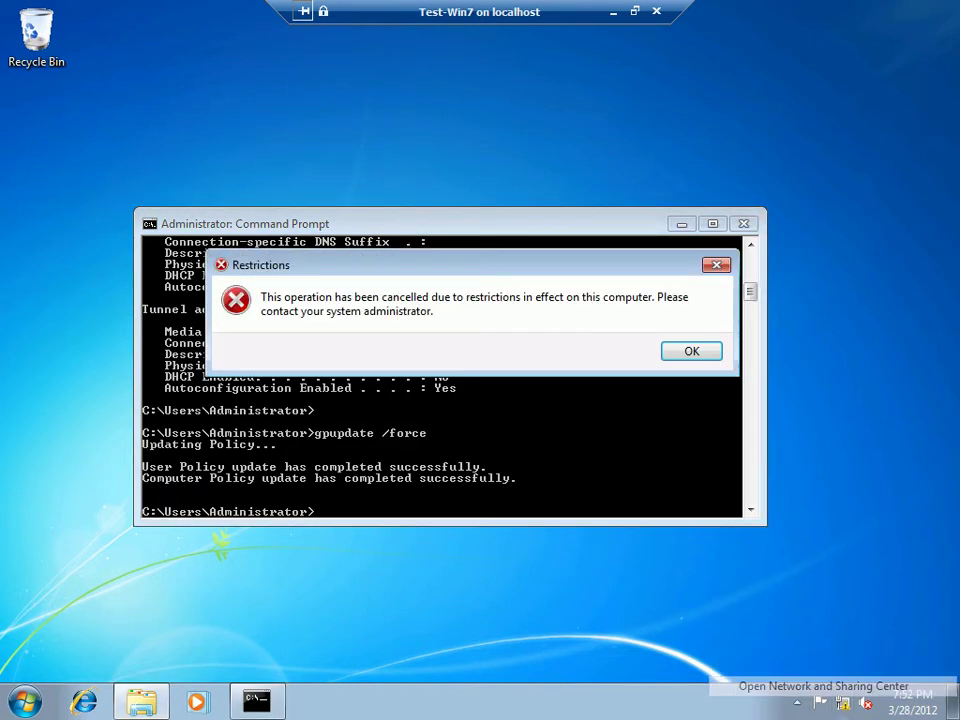
click(691, 351)
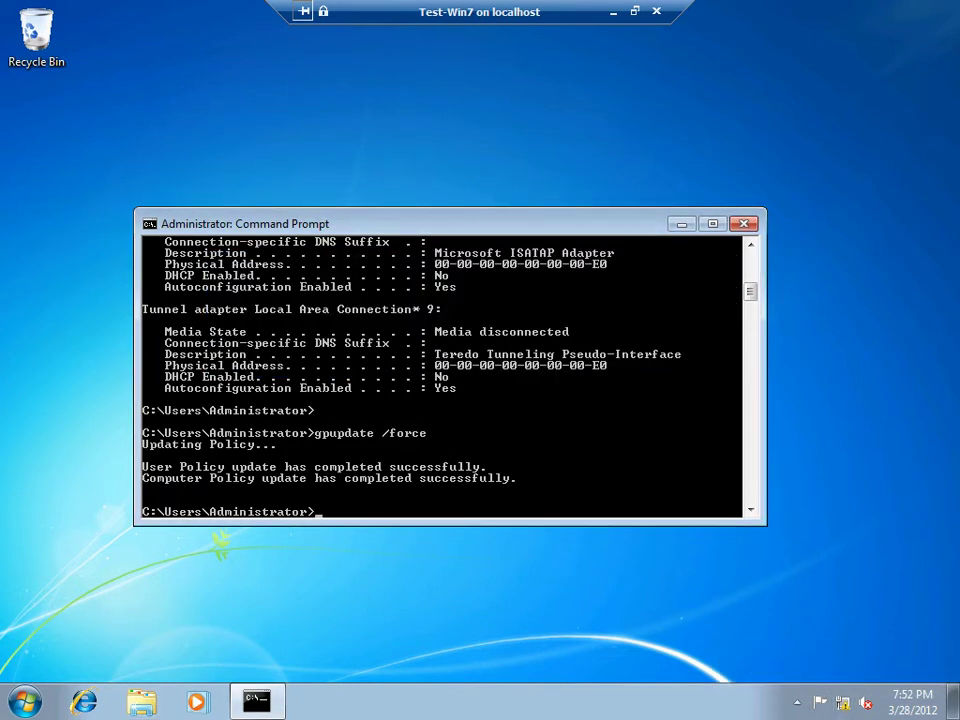
Close the Command Prompt and restart the Windows 7 client
click(743, 223)
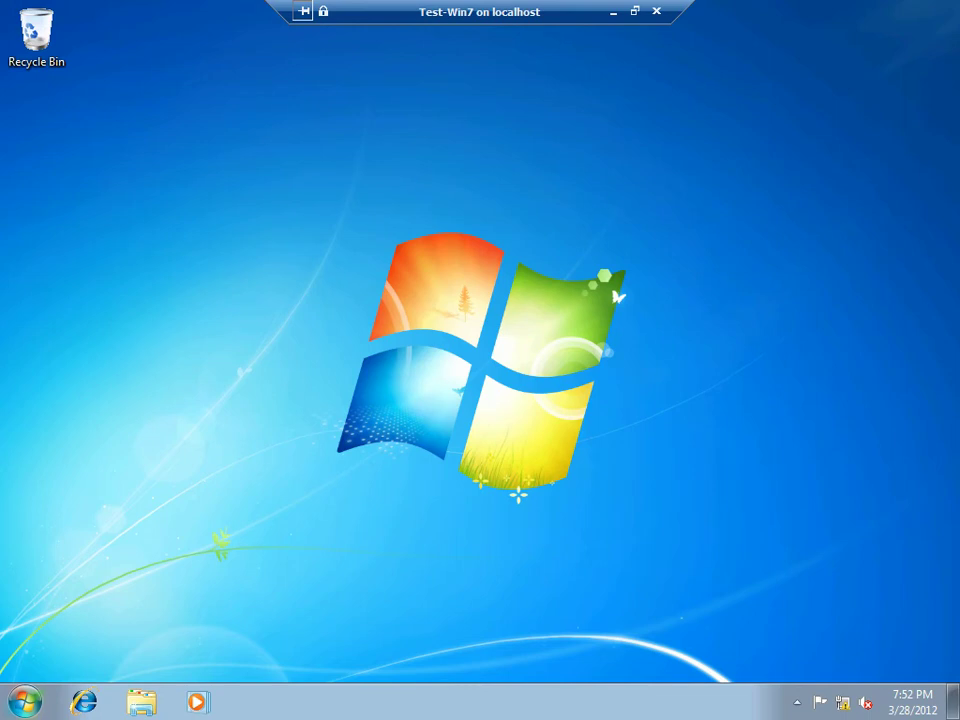
click(24, 702)
click(326, 653)
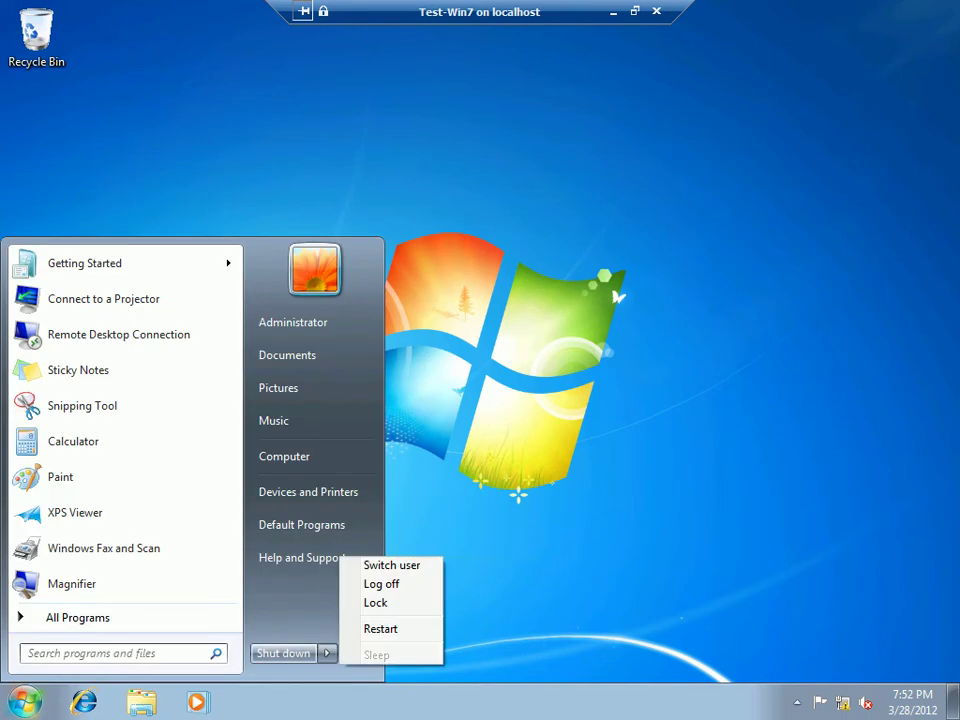
click(380, 628)
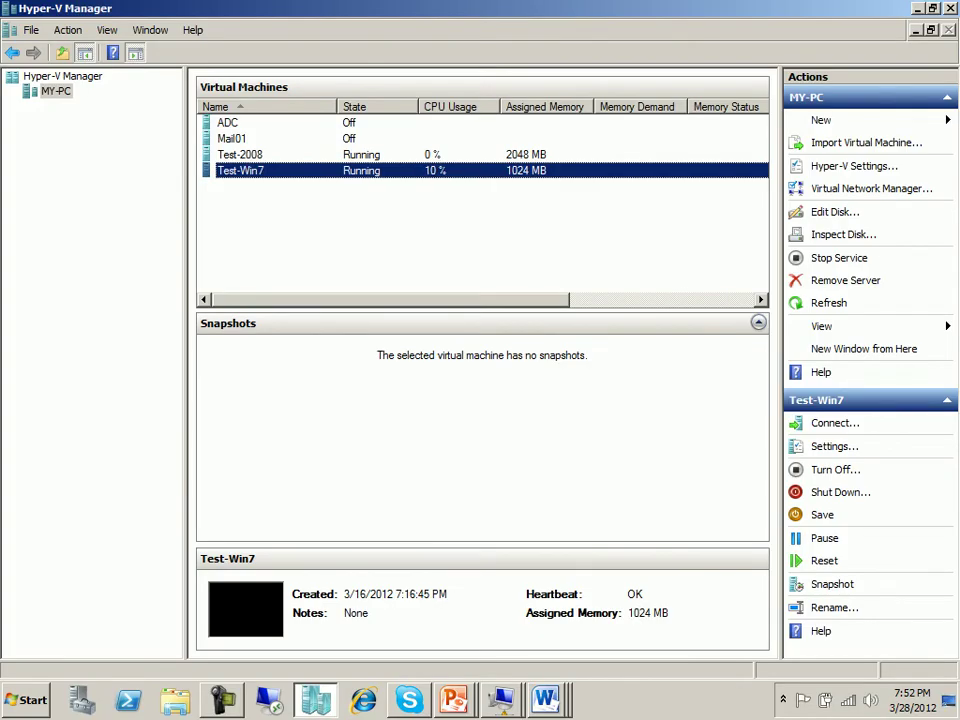
Start the ADC virtual machine in Hyper-V Manager and connect to it
click(267, 122)
right_click(267, 137)
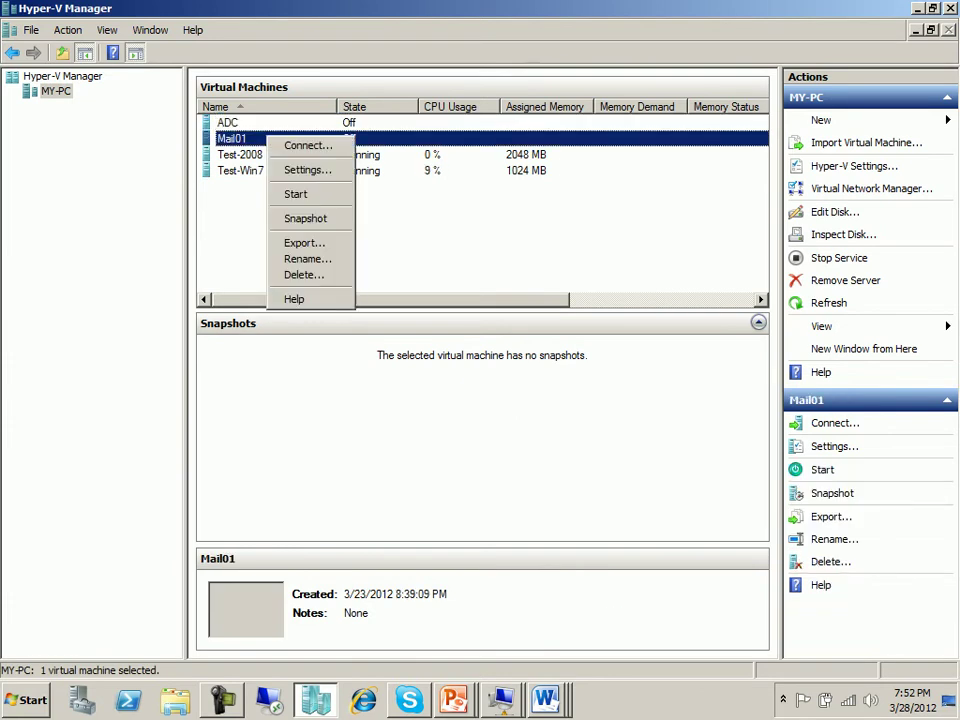
click(267, 122)
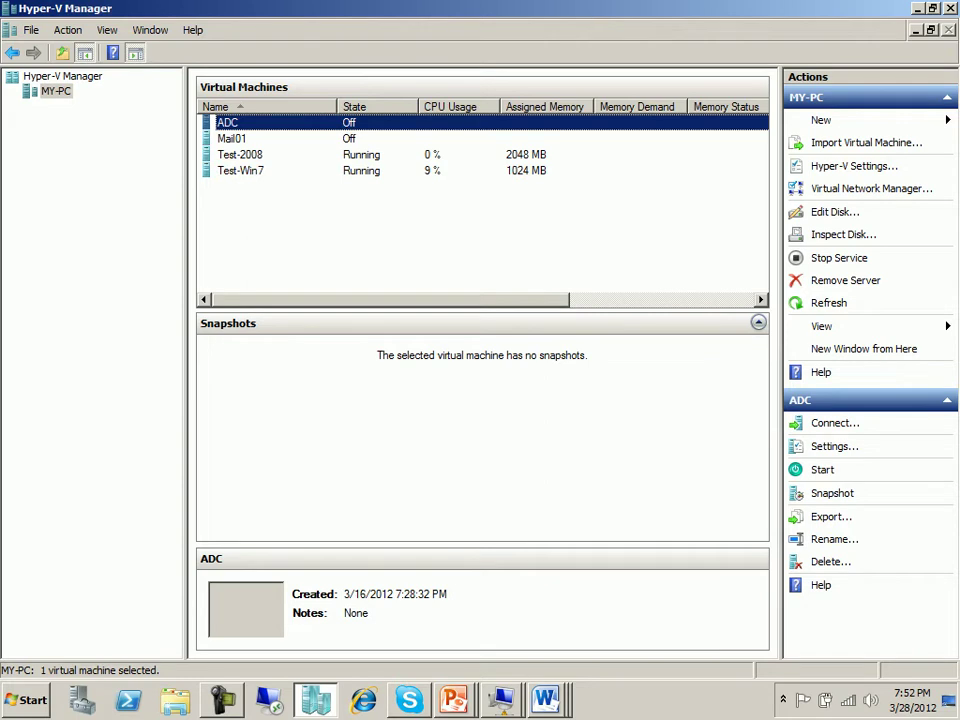
right_click(262, 122)
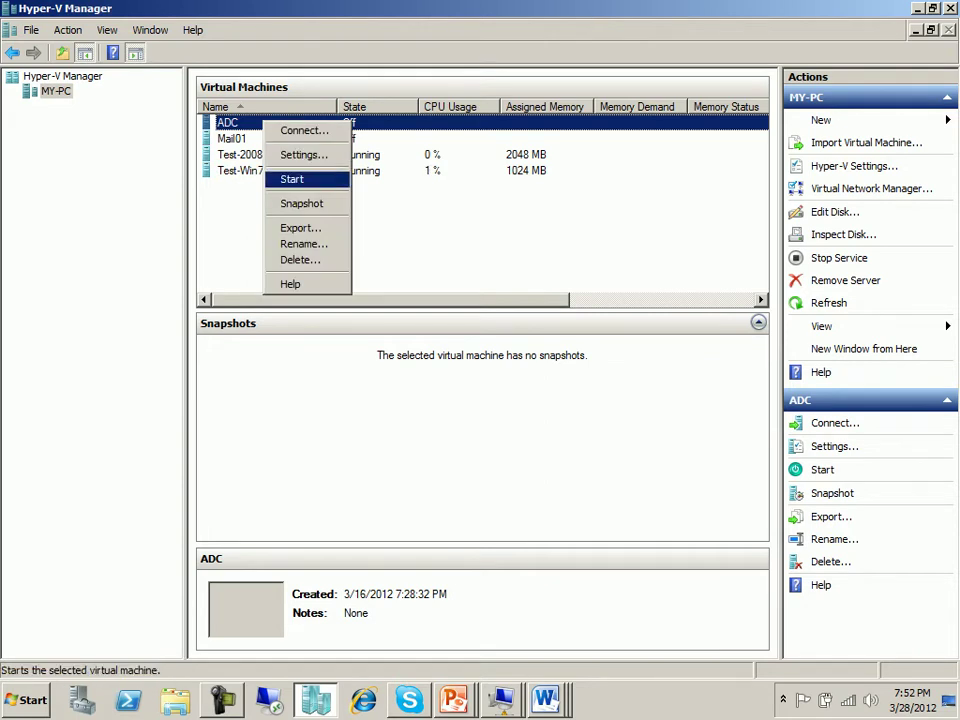
click(292, 179)
right_click(250, 122)
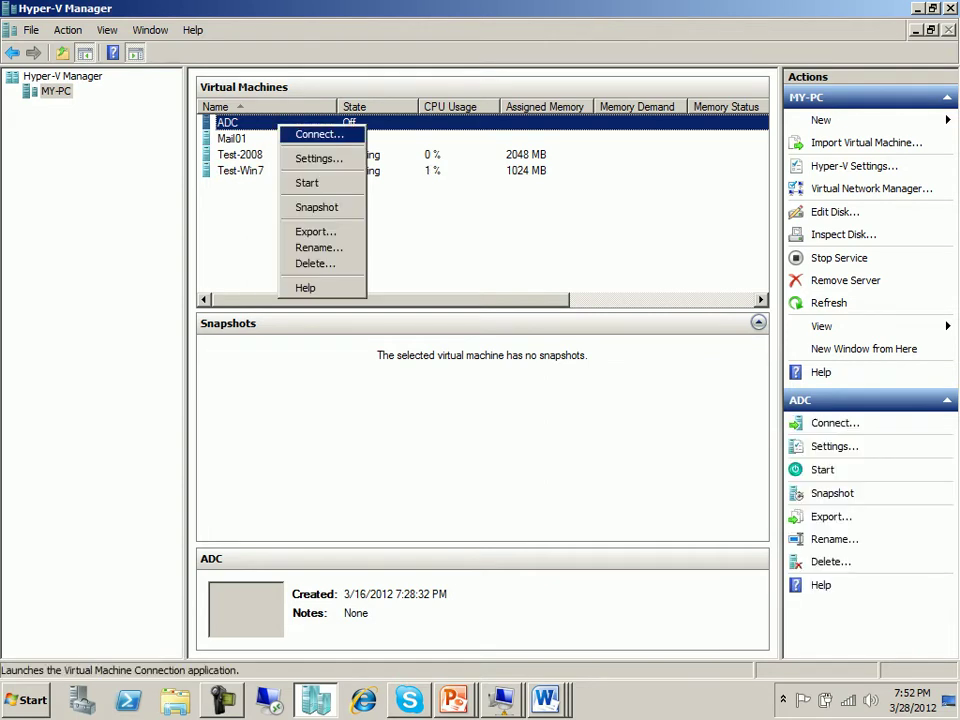
click(300, 135)
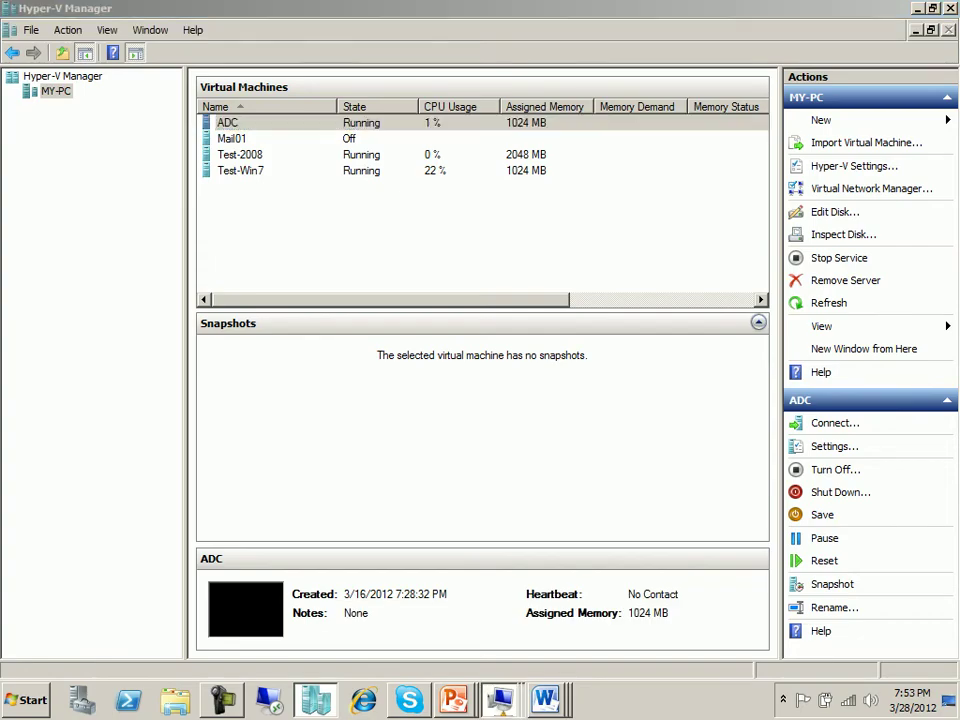
Check the Test-Win7 and ADC virtual machine connection windows
click(499, 700)
click(490, 634)
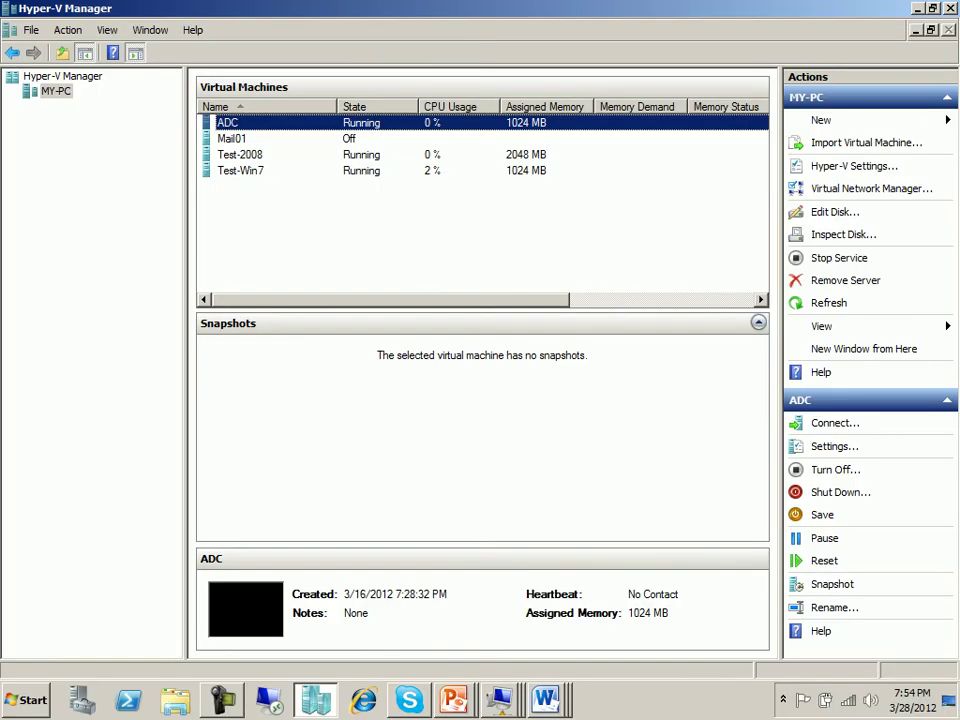
click(499, 700)
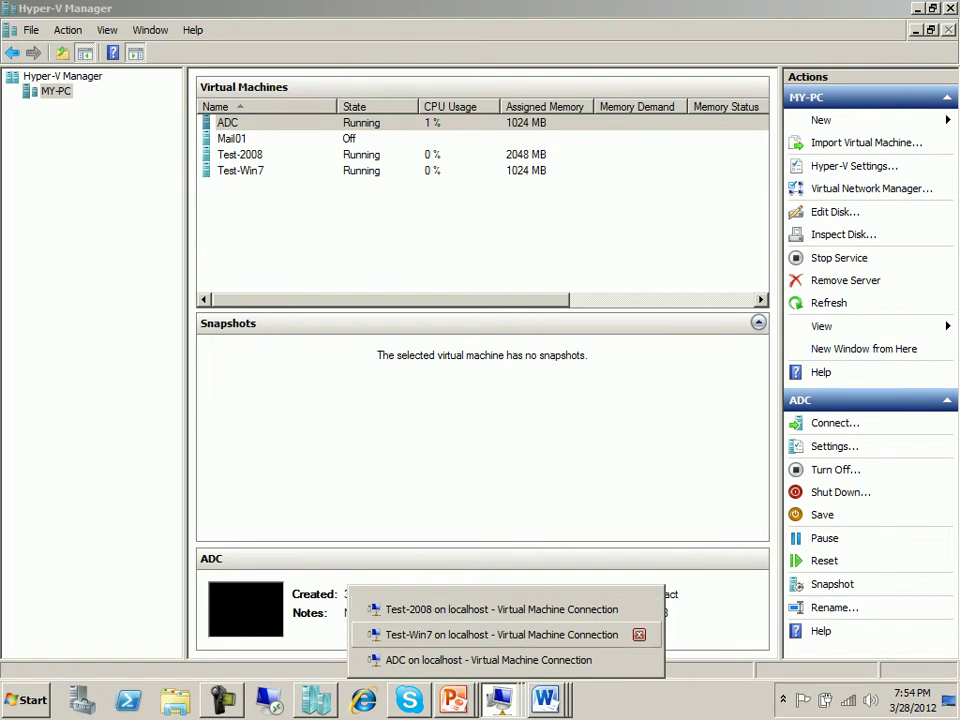
click(489, 660)
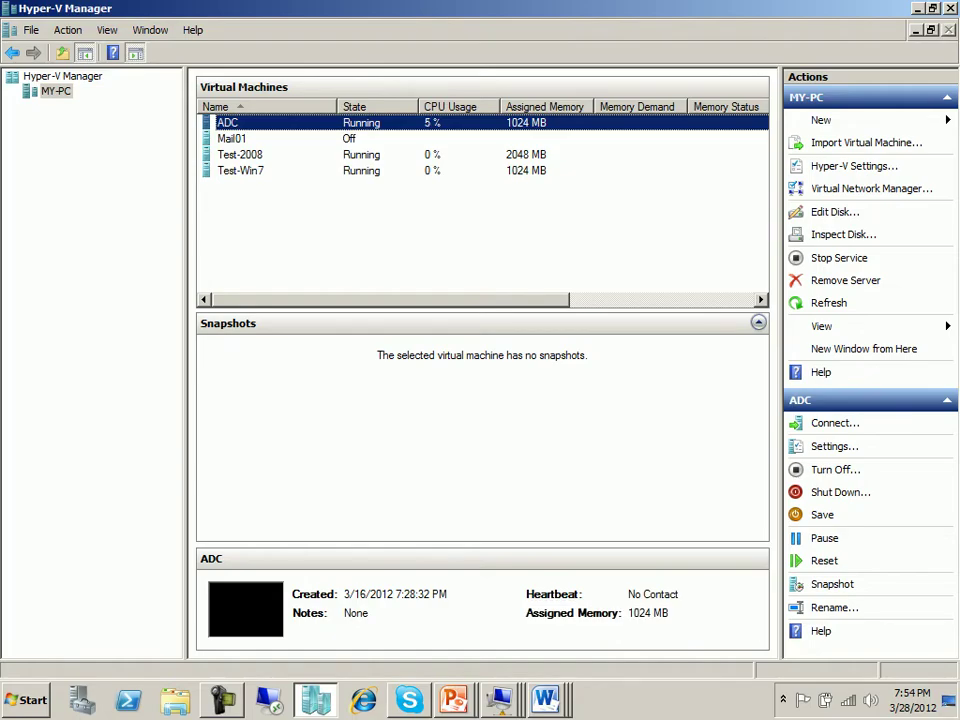
click(222, 700)
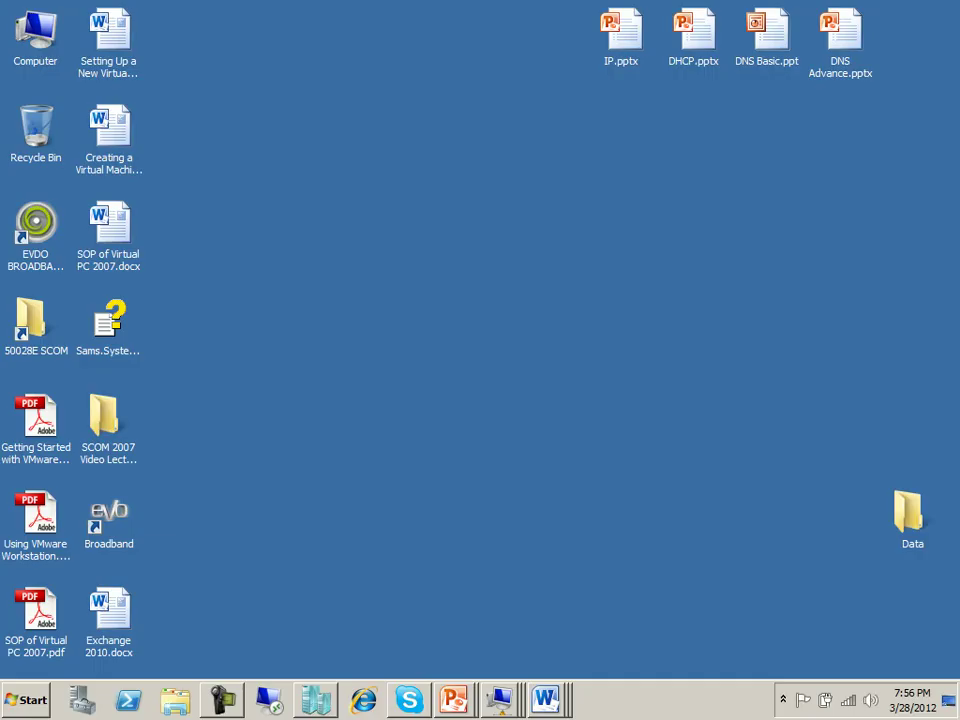
Switch to the Test-Win7 virtual machine, open its Network and Sharing Center, and refresh the desktop
mouse_move(499, 699)
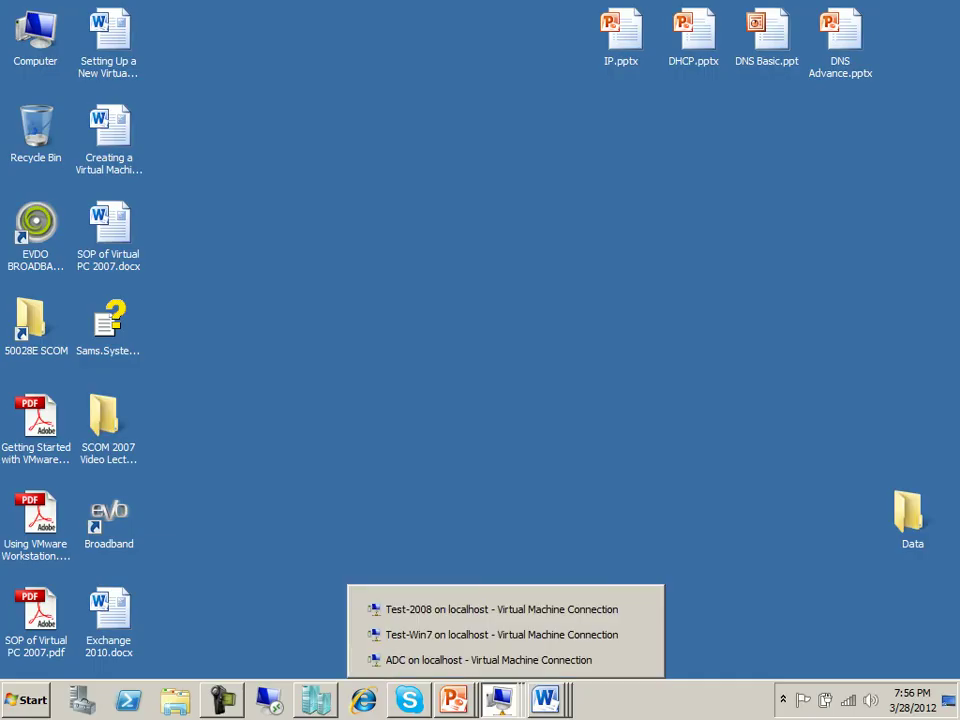
click(480, 634)
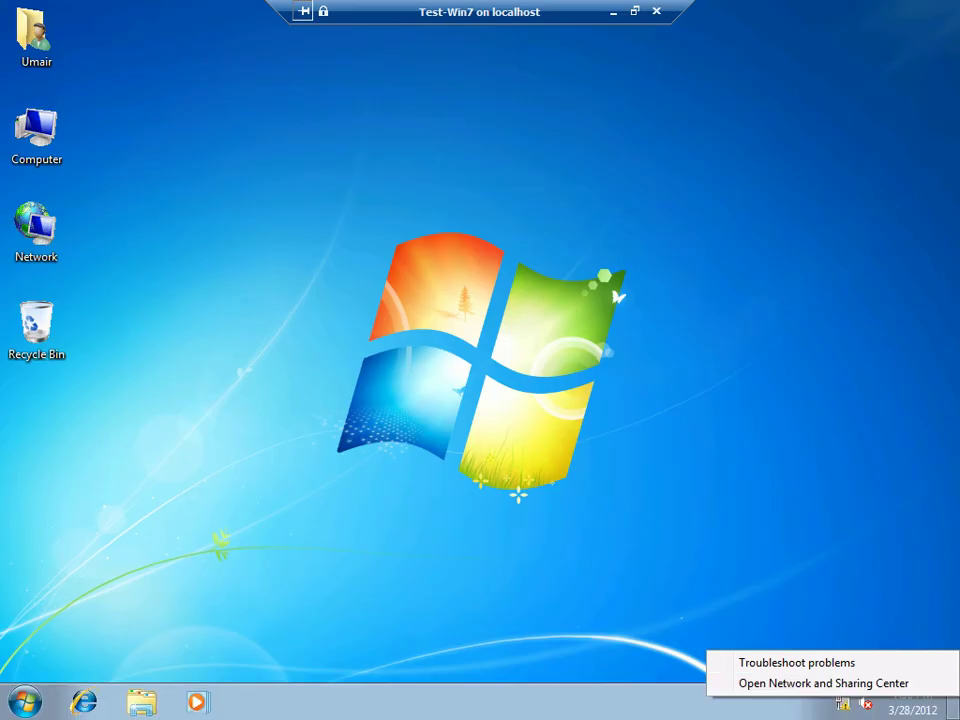
click(823, 691)
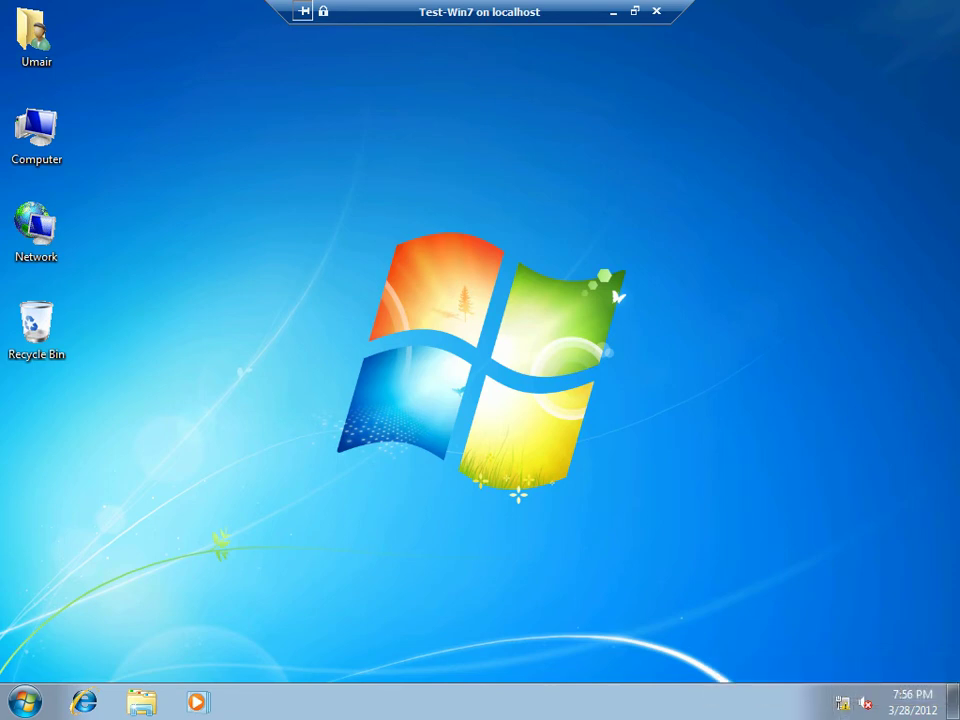
right_click(681, 333)
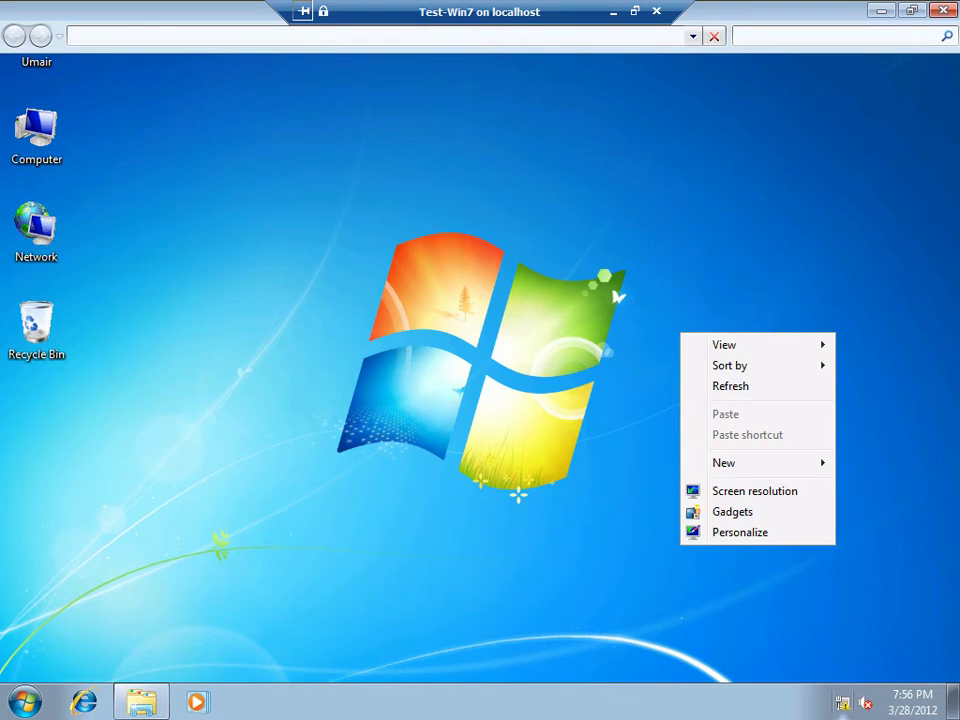
key(r)
right_click(842, 706)
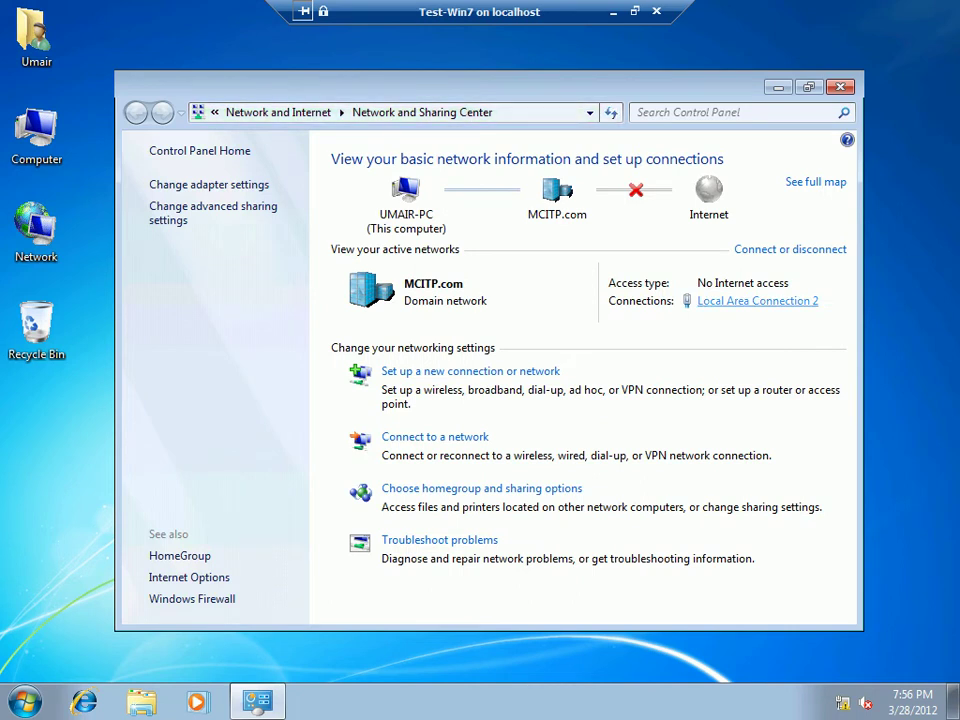
Open the properties of Local Area Connection 2 and disable Internet Protocol Version 6 (TCP/IPv6) for it
click(757, 300)
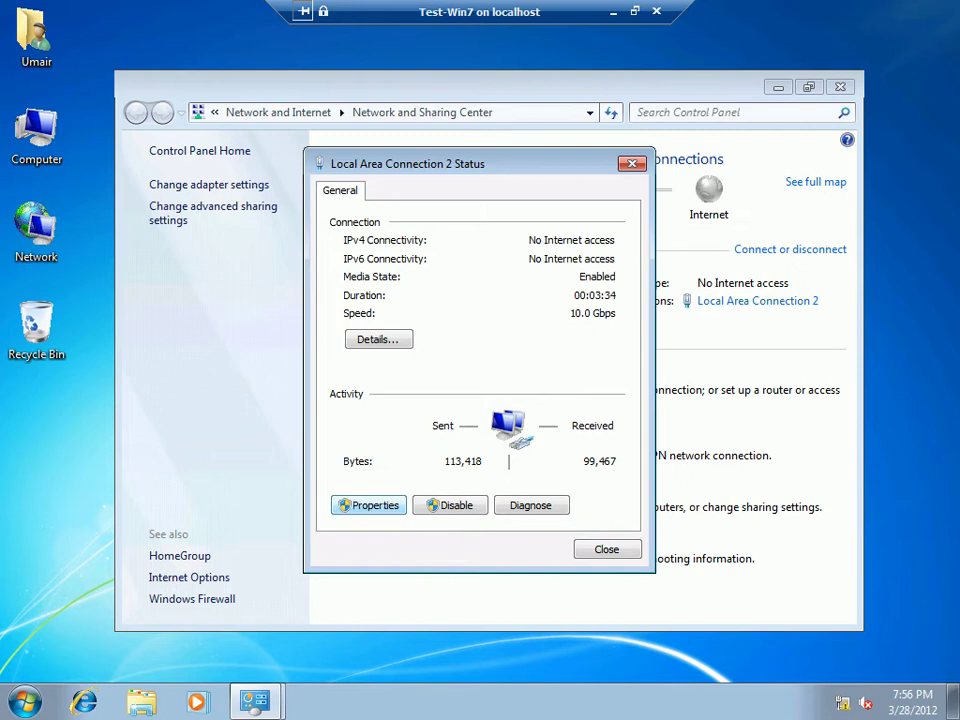
click(369, 505)
key(Return)
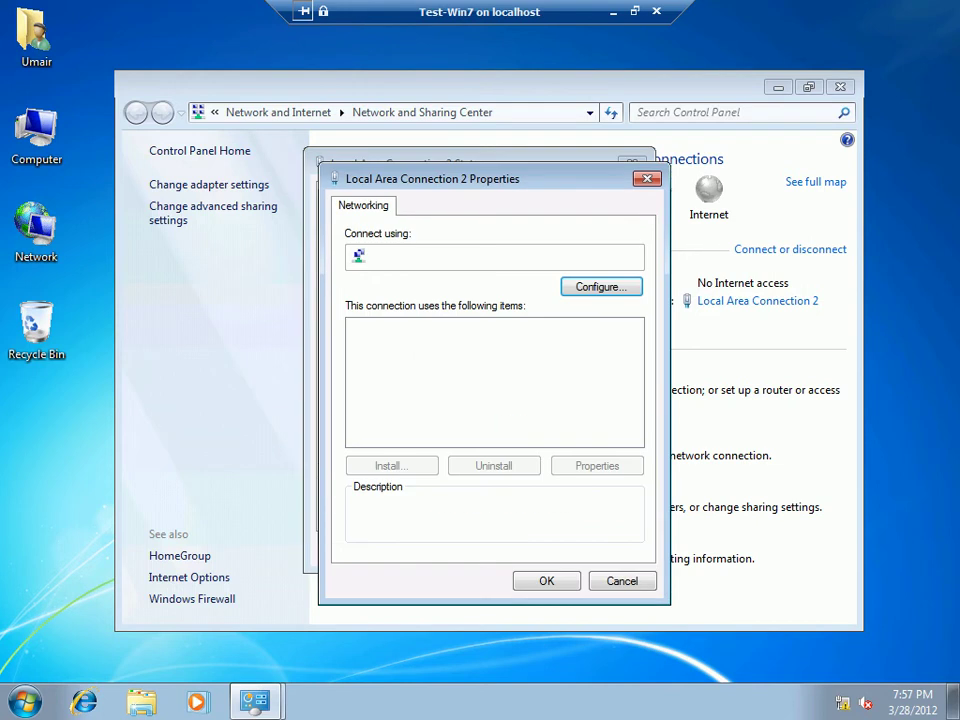
click(470, 390)
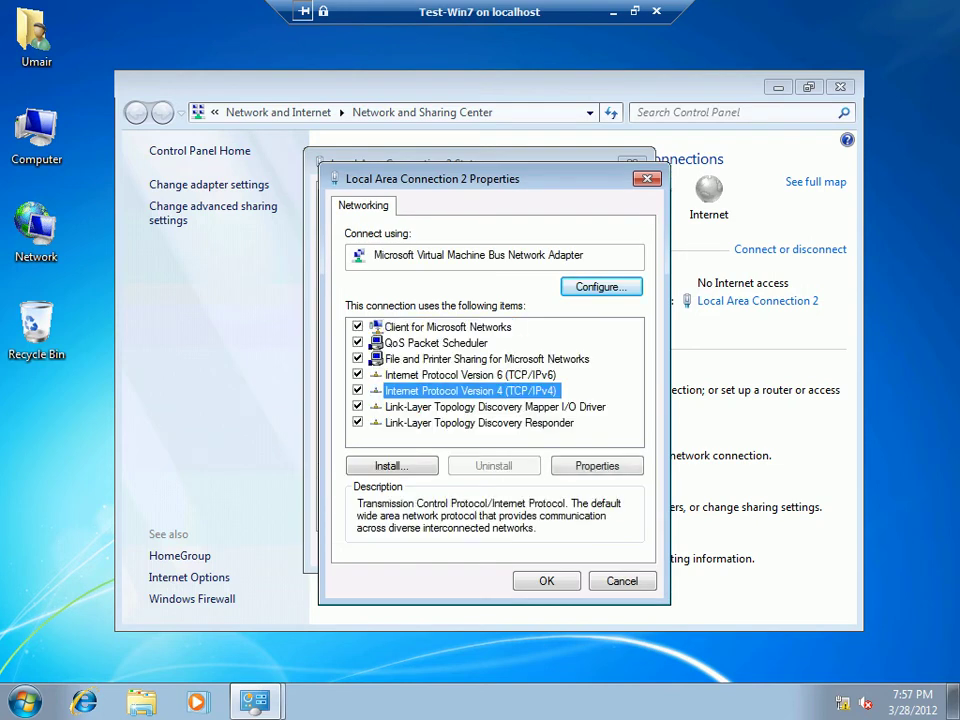
click(357, 374)
Set Internet Protocol Version 4 to obtain both the IP address and the DNS server address automatically, and apply the connection settings
click(470, 390)
click(596, 465)
double_click(470, 390)
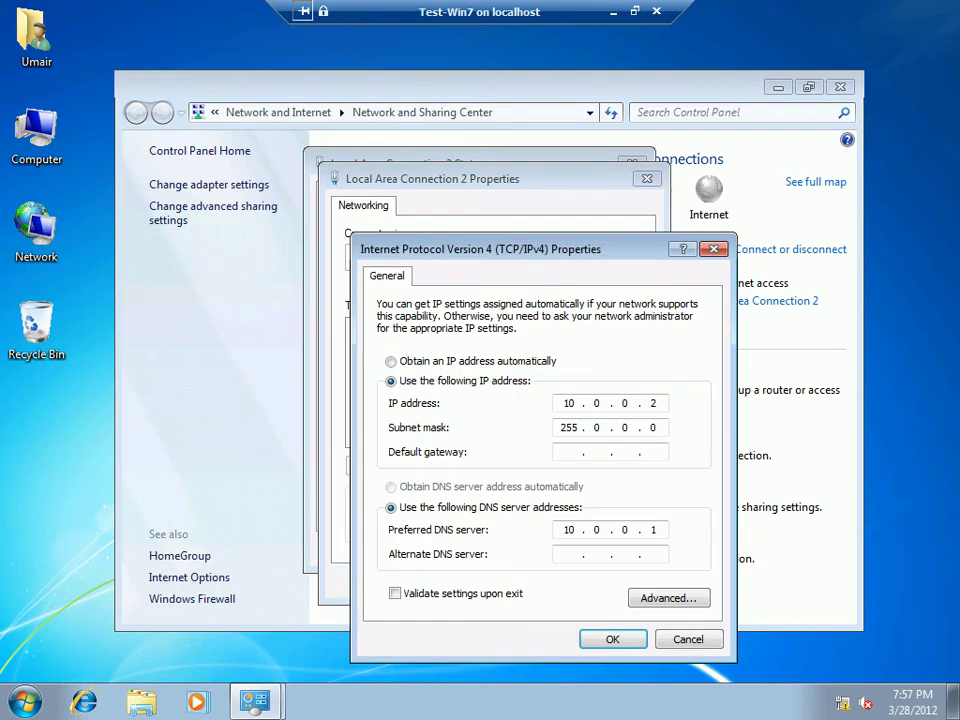
click(391, 361)
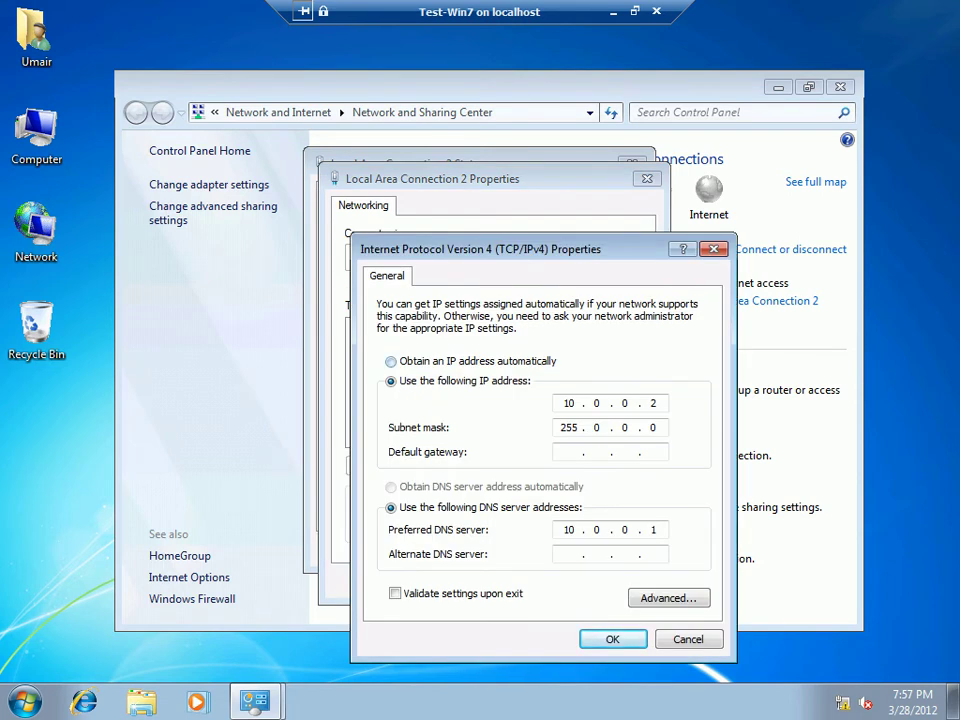
click(391, 487)
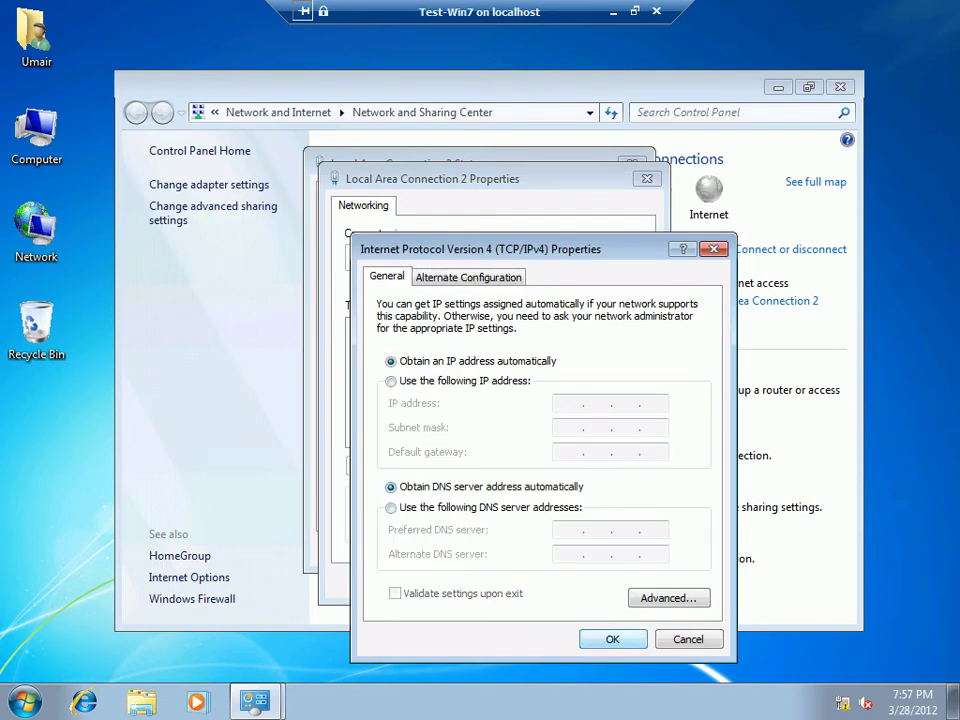
click(612, 639)
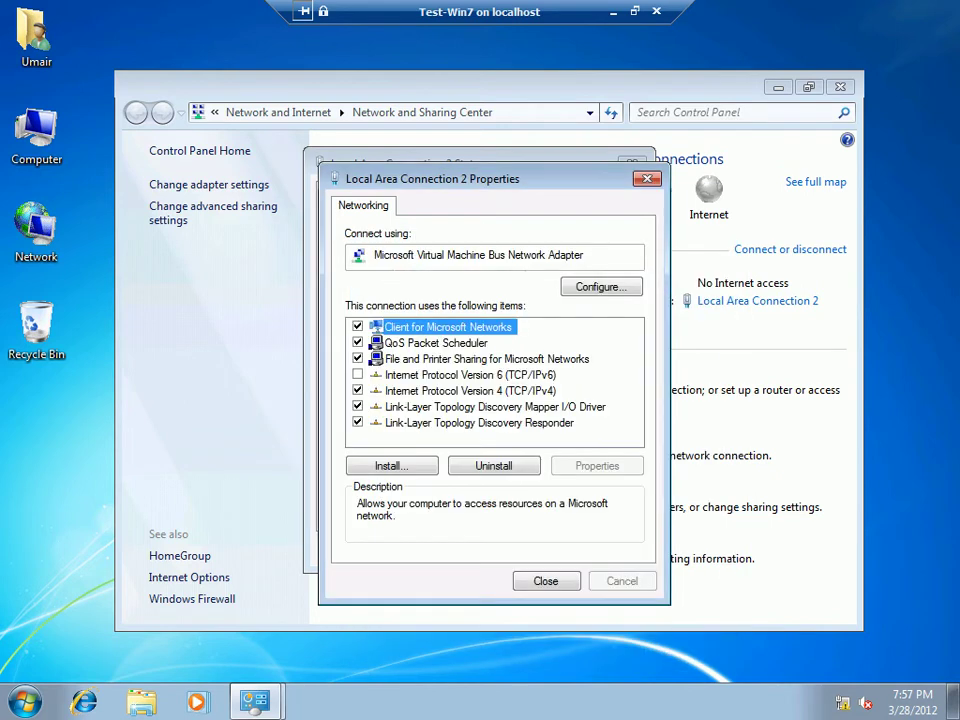
click(546, 581)
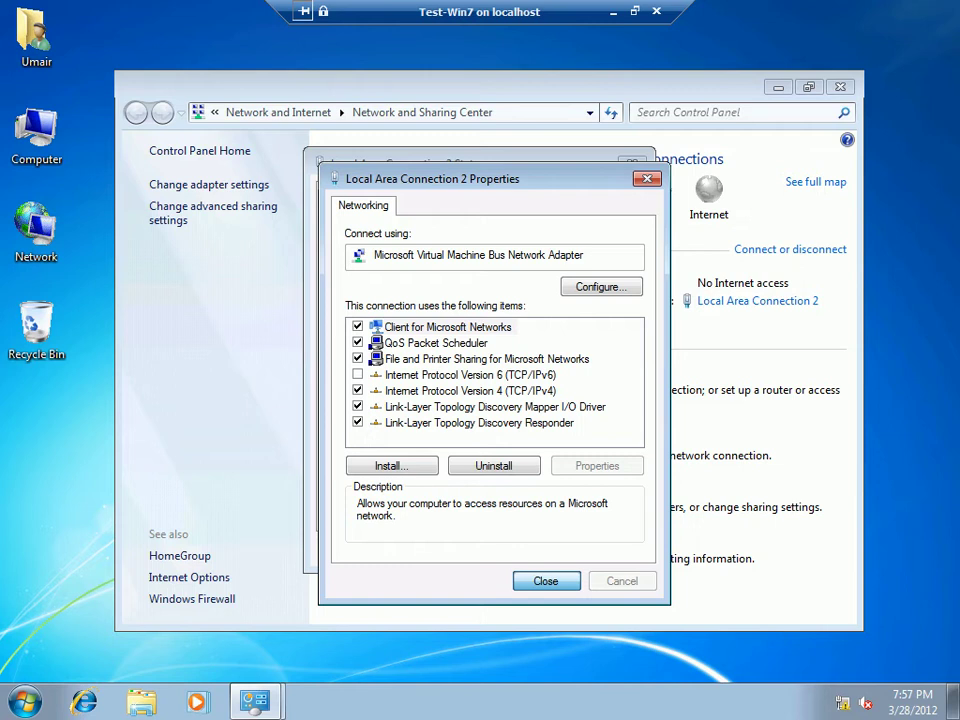
Close the Local Area Connection 2 dialogs and the Network and Sharing Center window
right_click(804, 450)
click(830, 501)
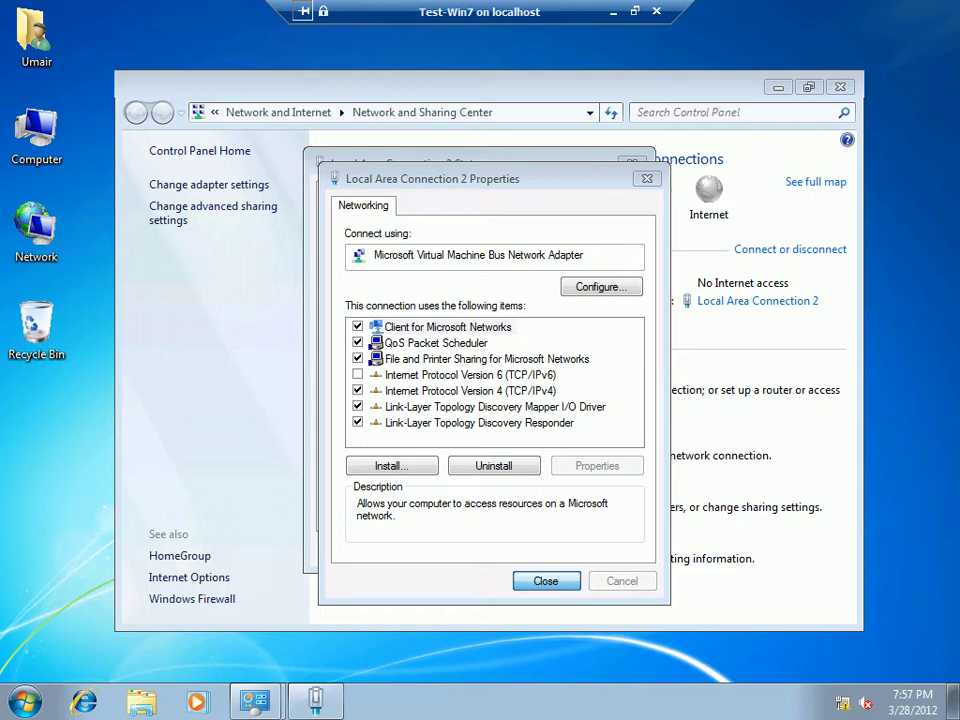
key(Return)
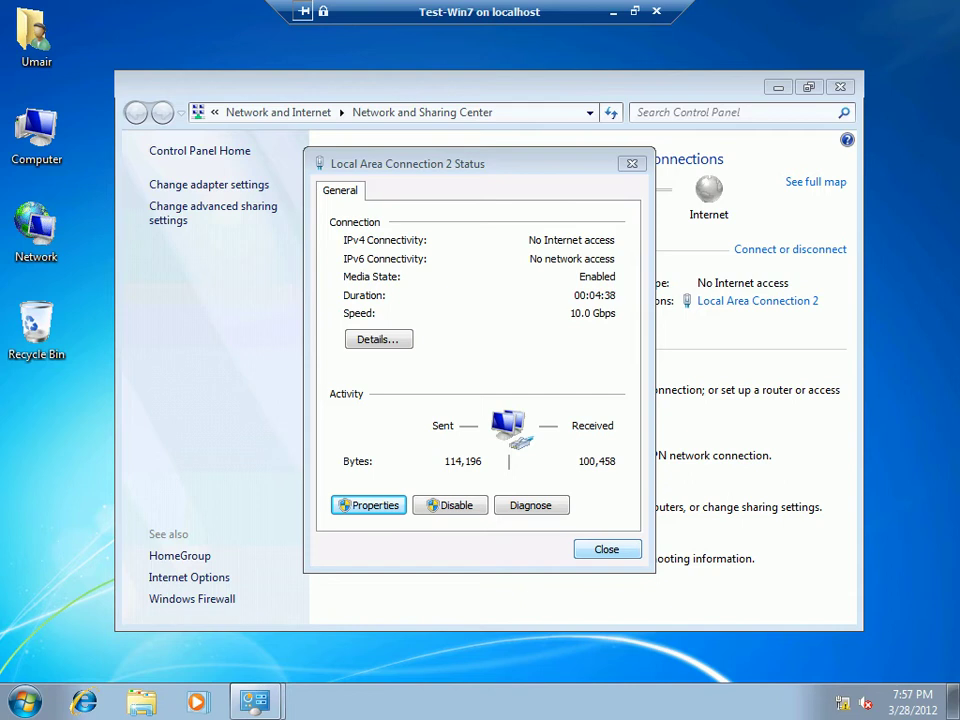
click(606, 549)
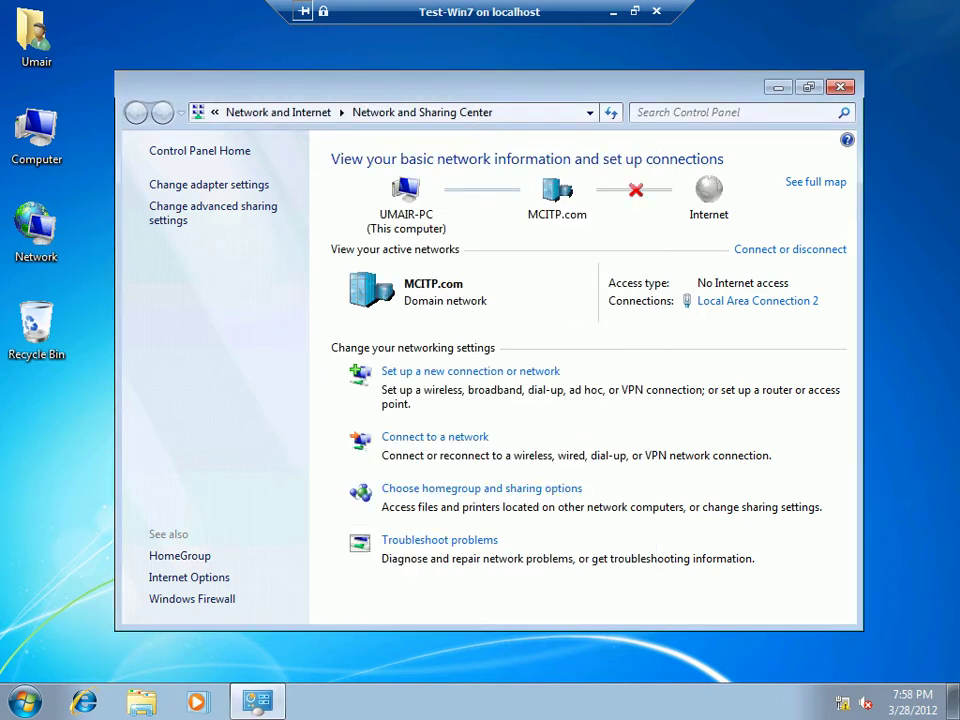
key(alt+F4)
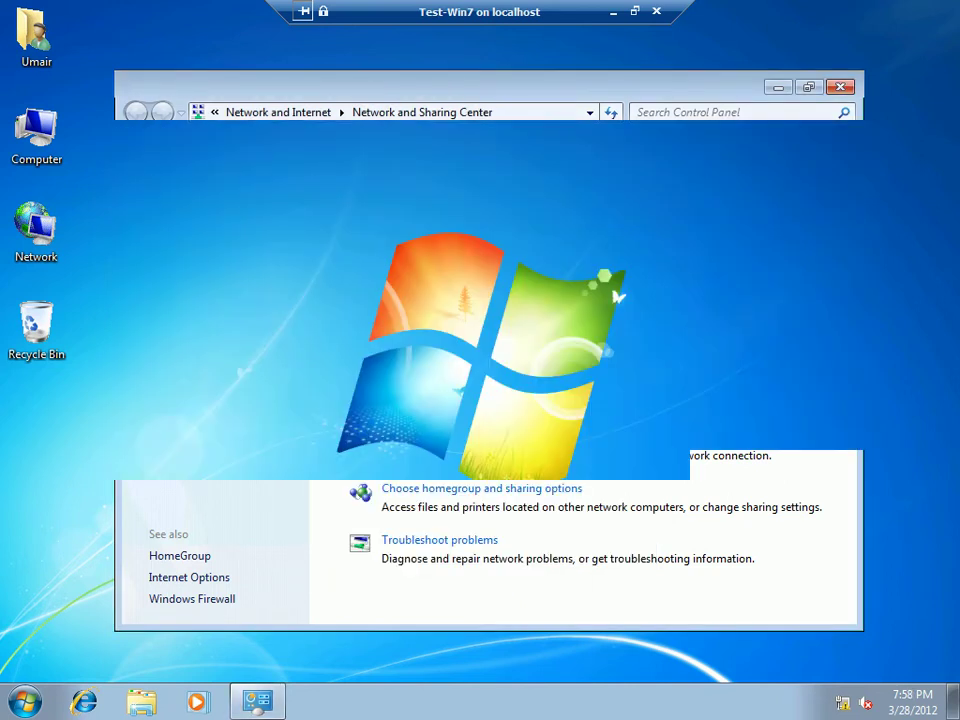
Find cmd with the program search and launch the Command Prompt, refreshing the desktop while it loads
key(super)
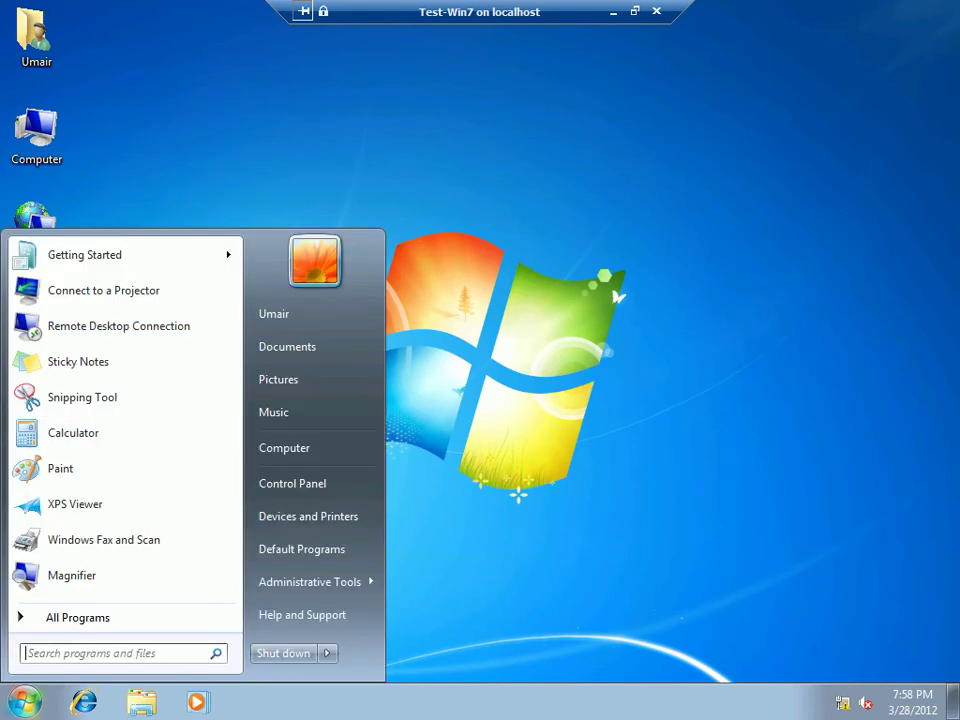
text(l)
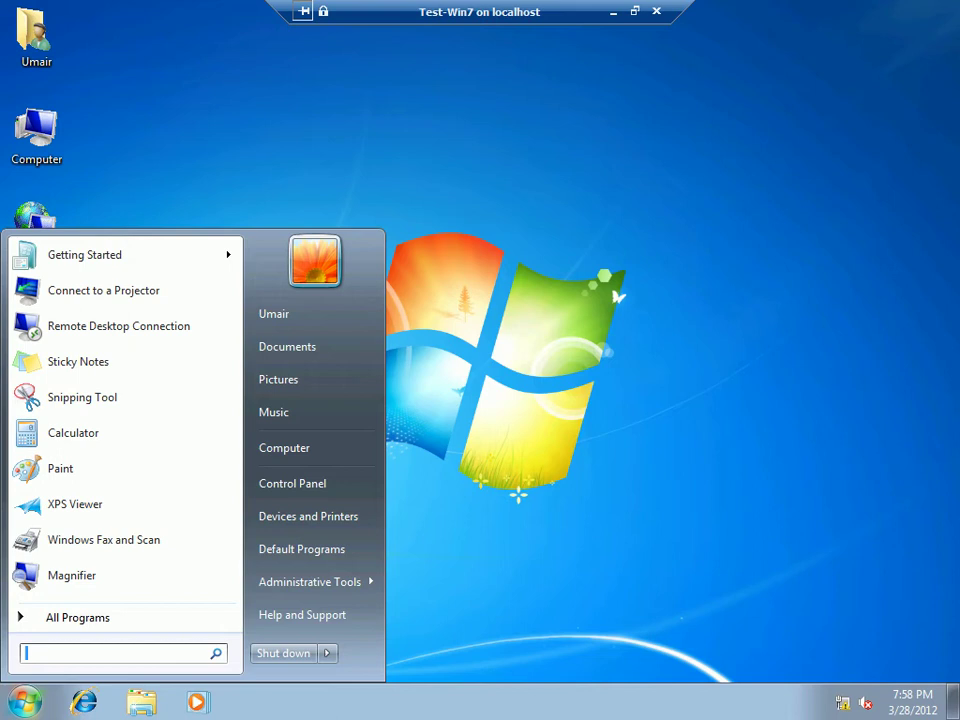
text(cmdcmd)
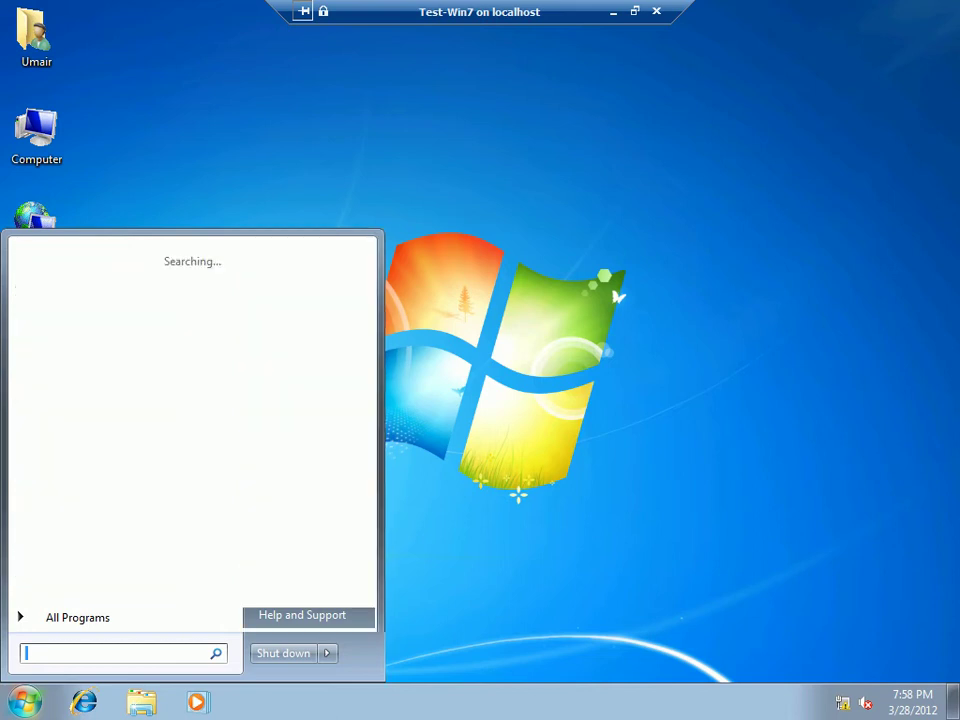
key(BackSpace)
key(BackSpace)
key(BackSpace)
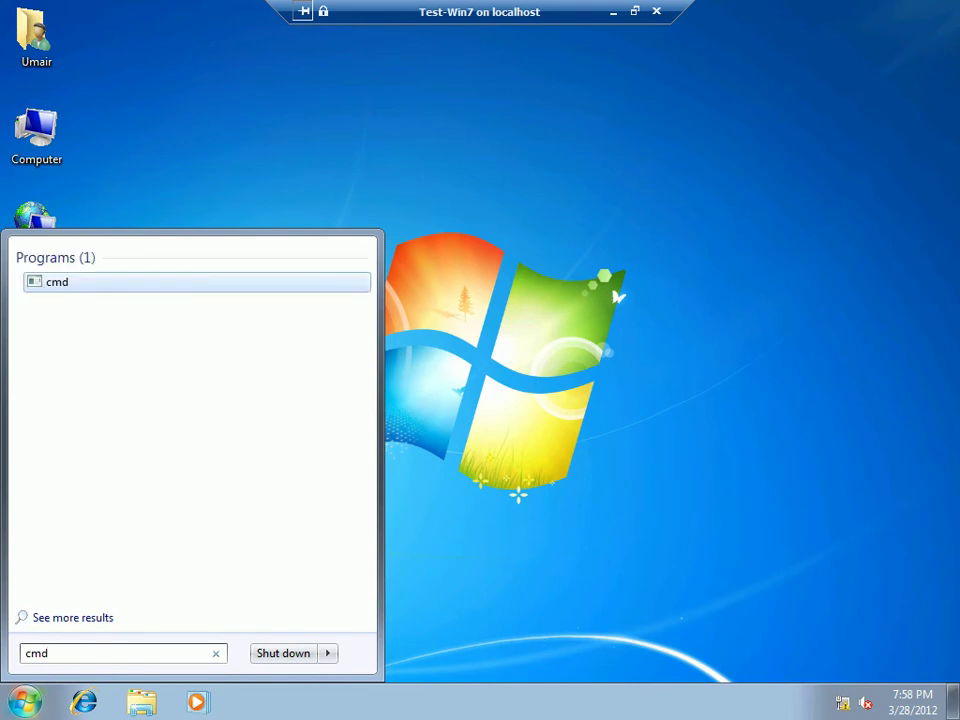
key(Return)
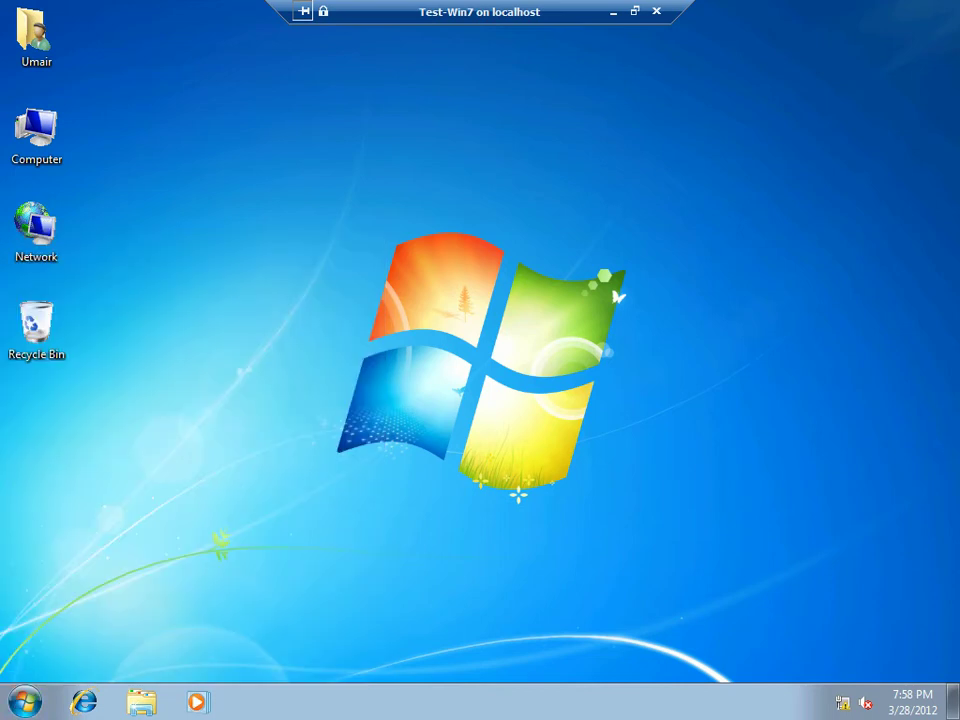
right_click(445, 206)
click(495, 259)
right_click(318, 265)
click(367, 317)
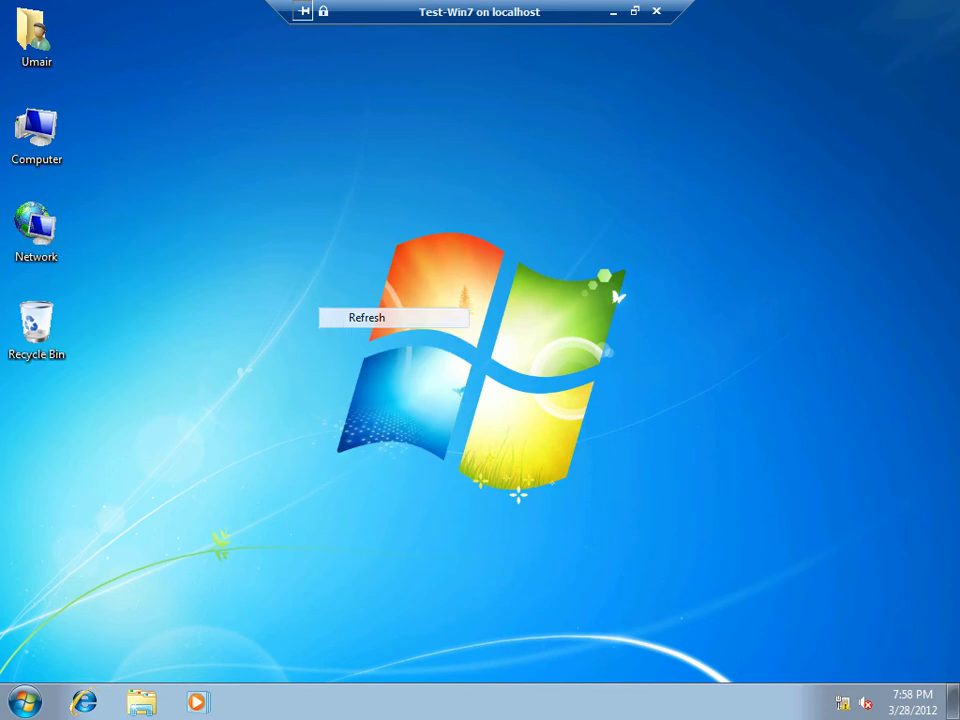
key(super)
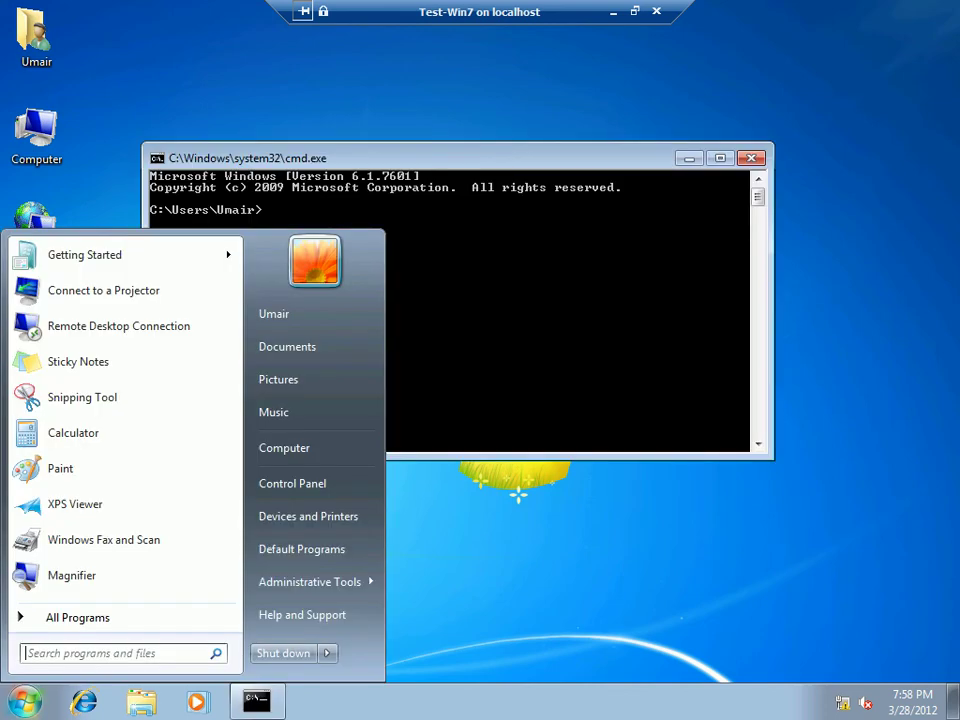
Run ipconfig/all in the Command Prompt and enlarge the window to read the full IP configuration
text(ipco)
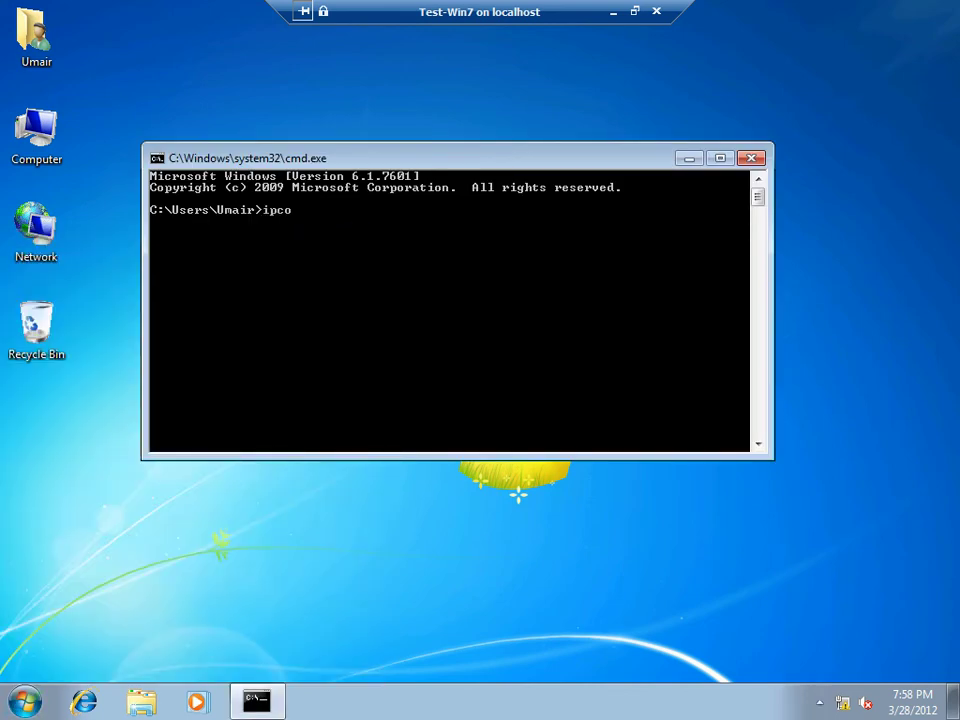
text(nfig/all)
key(Return)
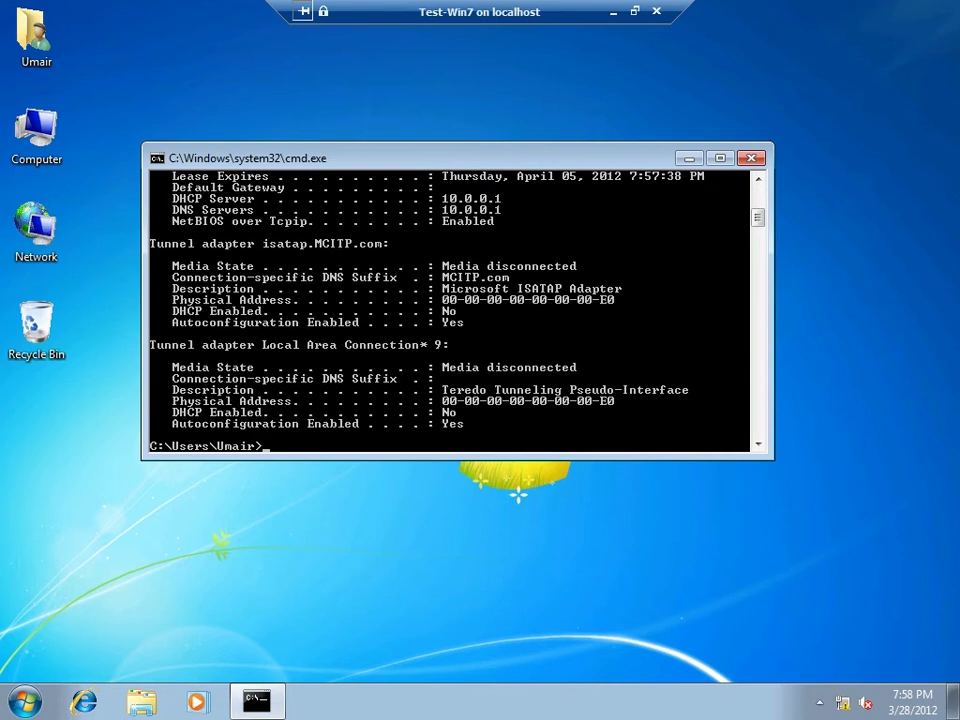
key(super+Up)
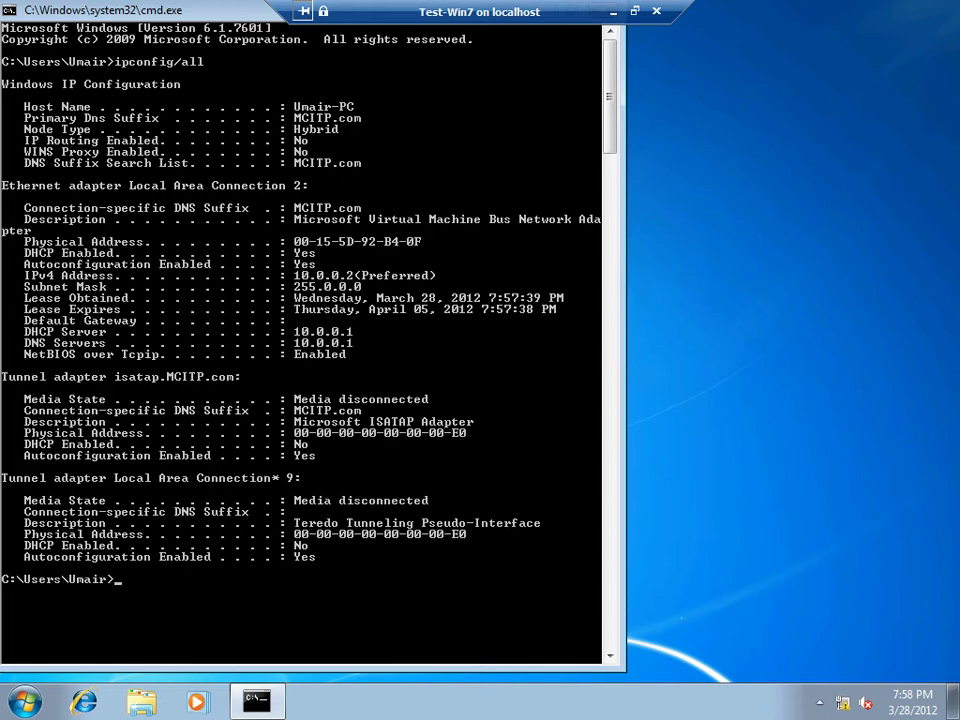
Renew the client's DHCP lease by running ipconfig/renew, and repeat it as ipconfig /renew
key(Up)
key(BackSpace)
key(BackSpace)
key(BackSpace)
text(renew)
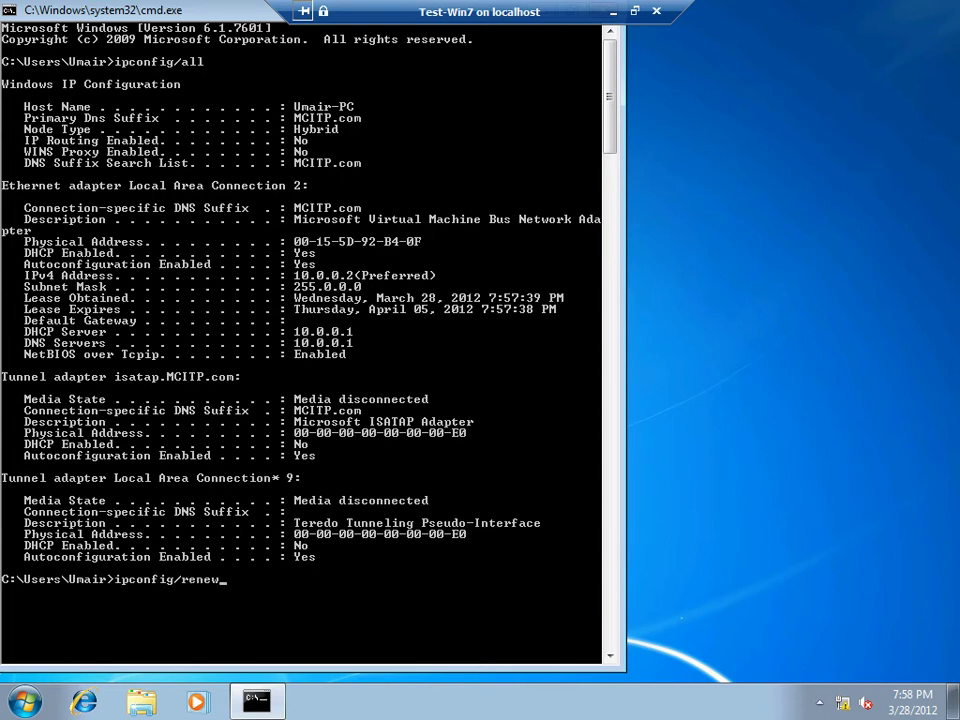
key(Return)
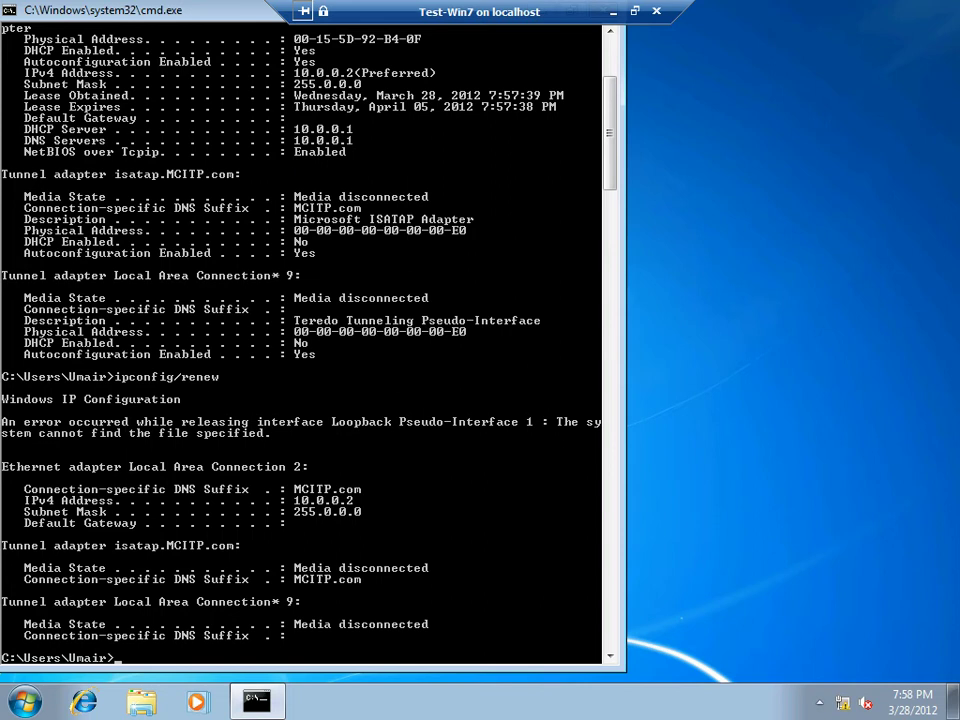
key(Up)
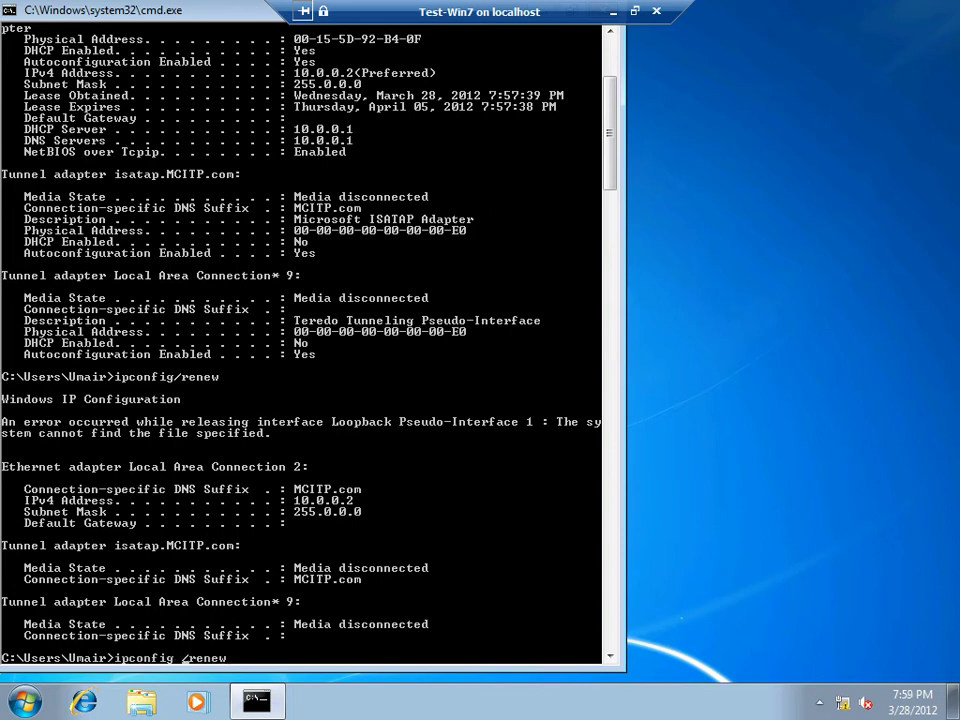
key(Return)
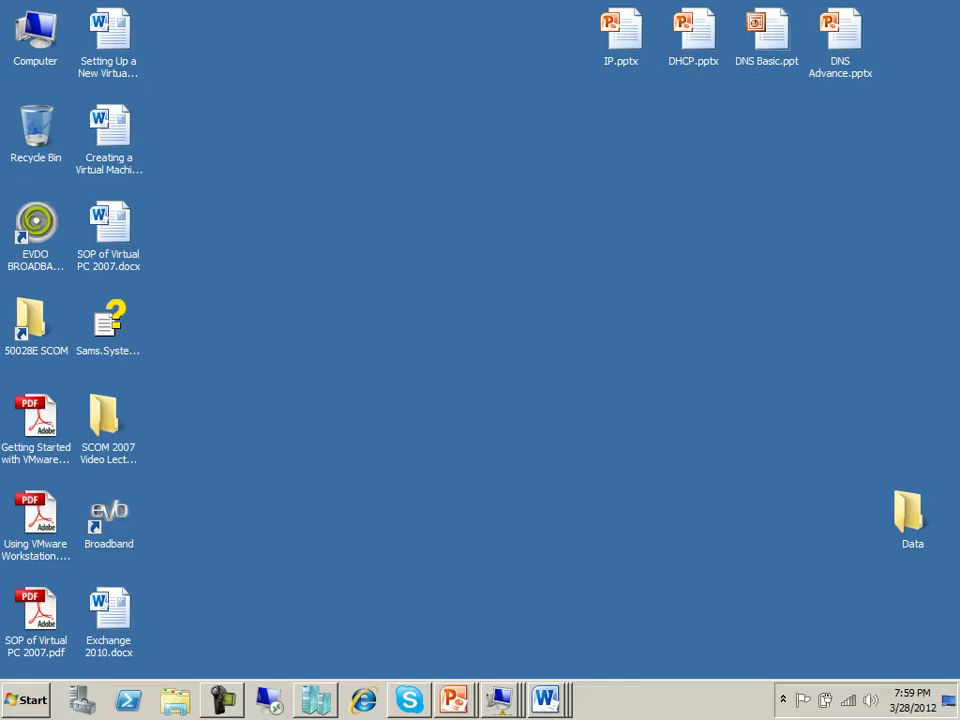
Switch to the Test-2008 virtual machine and examine the 10.0.0.2 lease in the DHCP console, hiding the Actions pane to show more columns
click(500, 700)
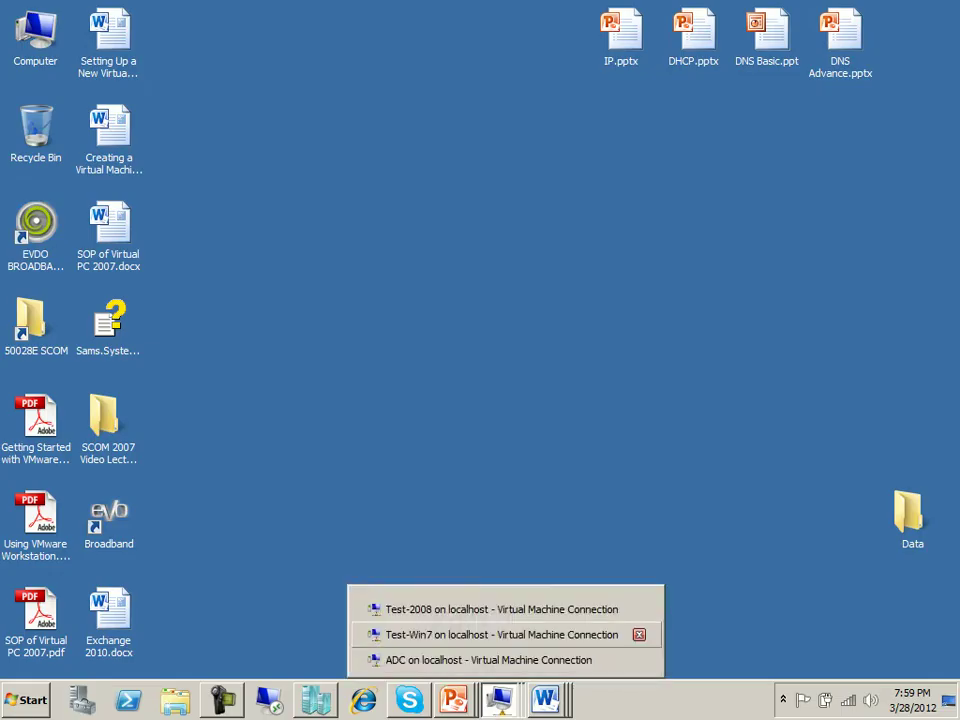
click(480, 606)
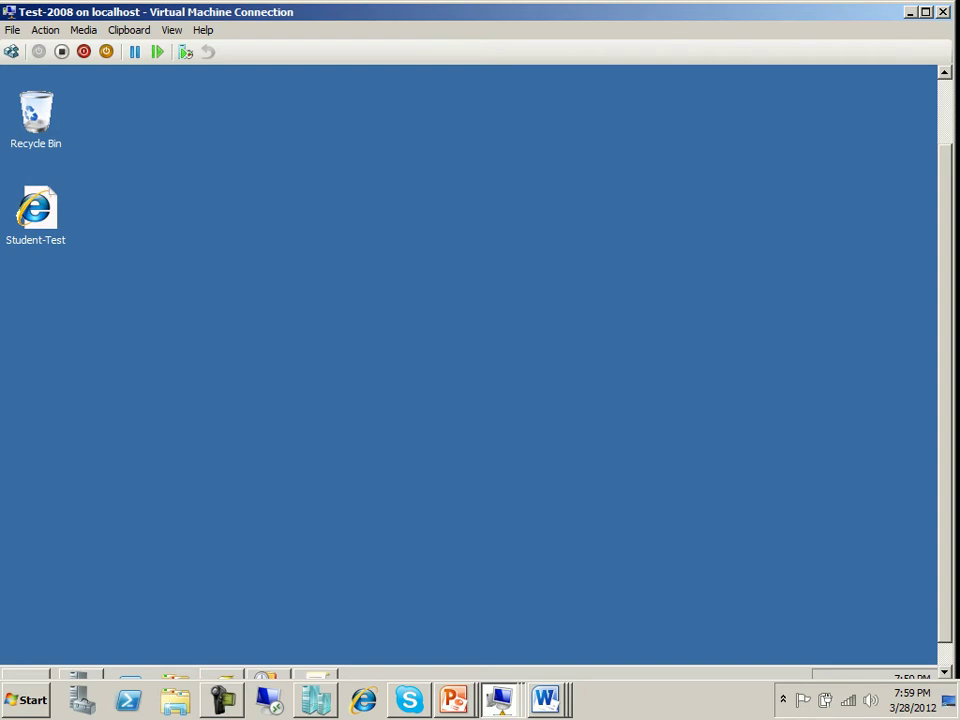
click(268, 676)
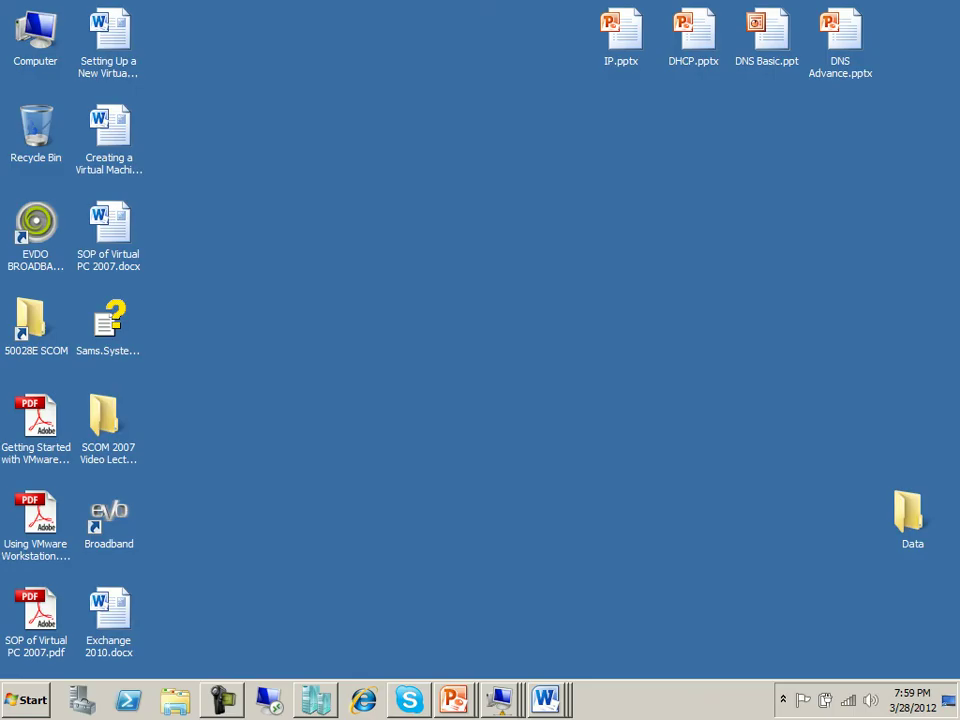
mouse_move(410, 700)
mouse_move(498, 700)
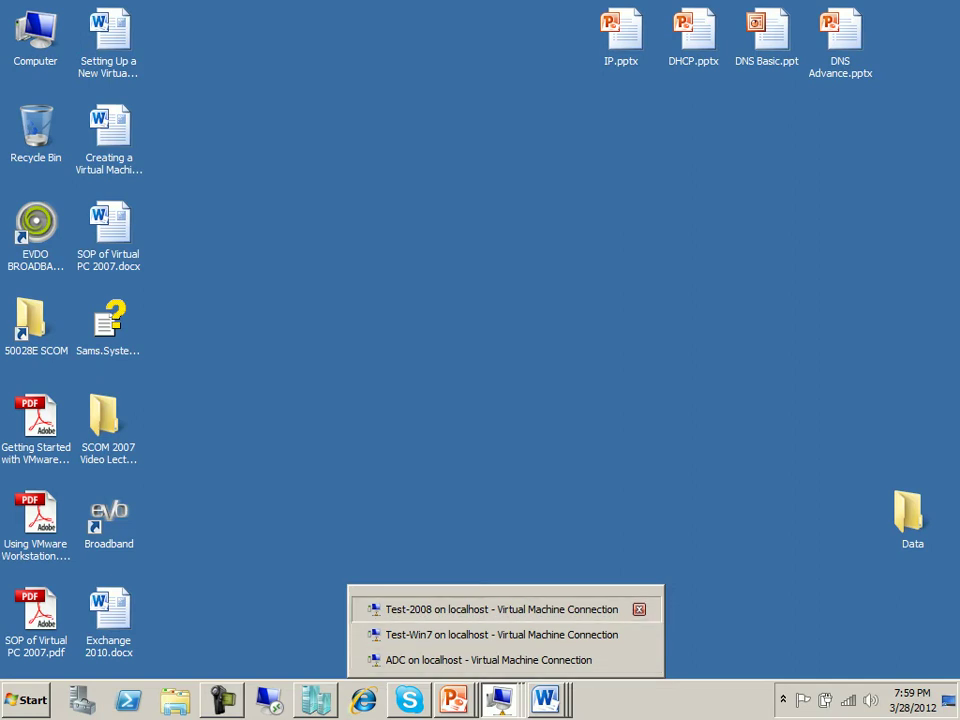
click(500, 609)
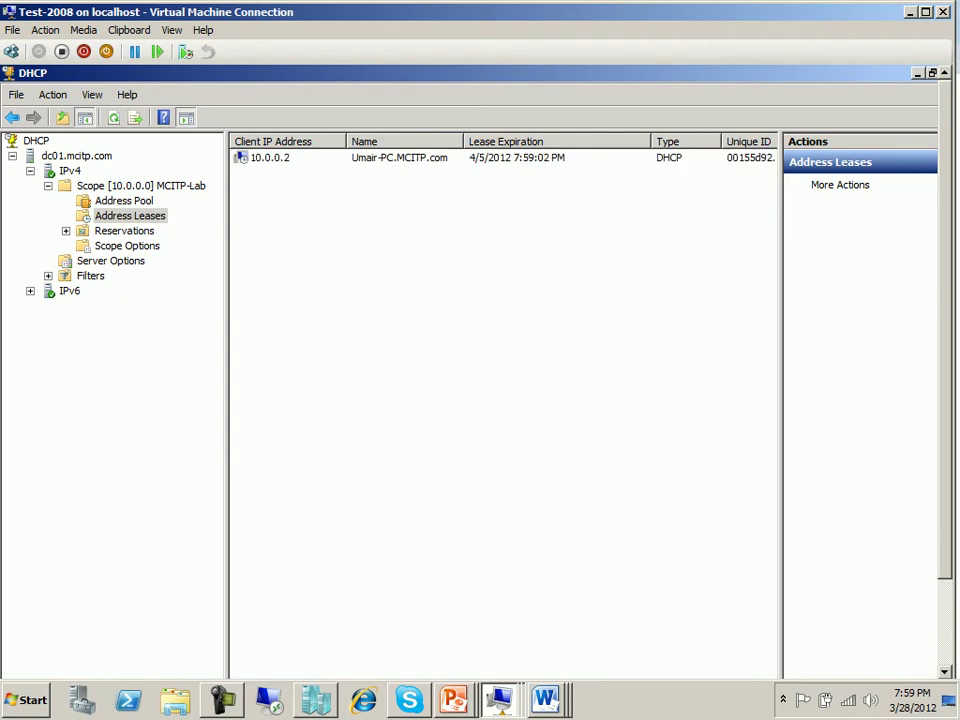
click(270, 157)
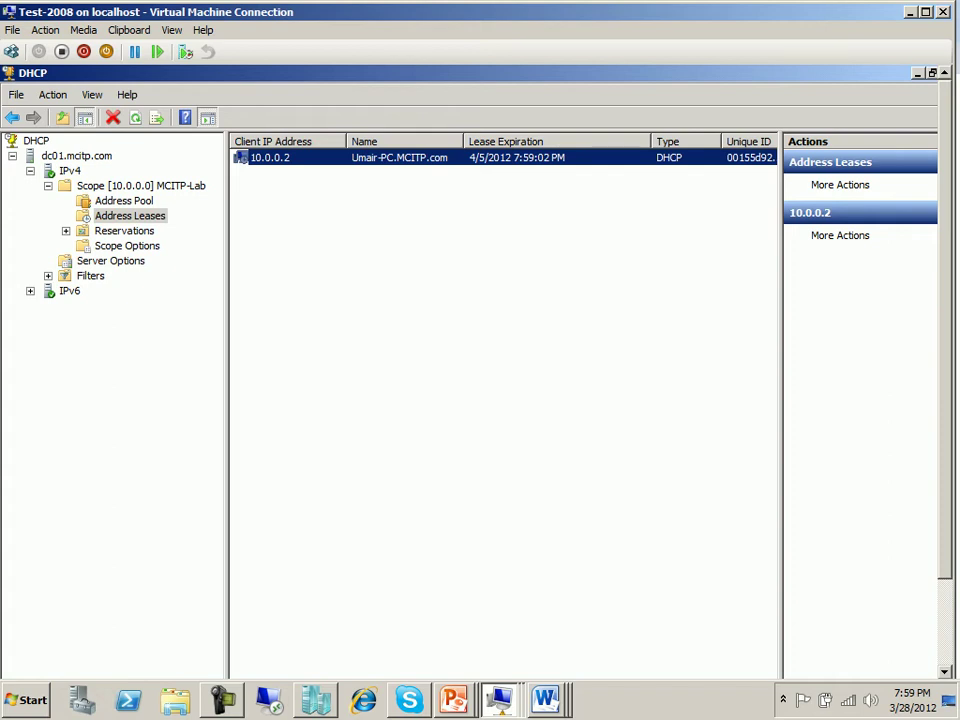
click(208, 117)
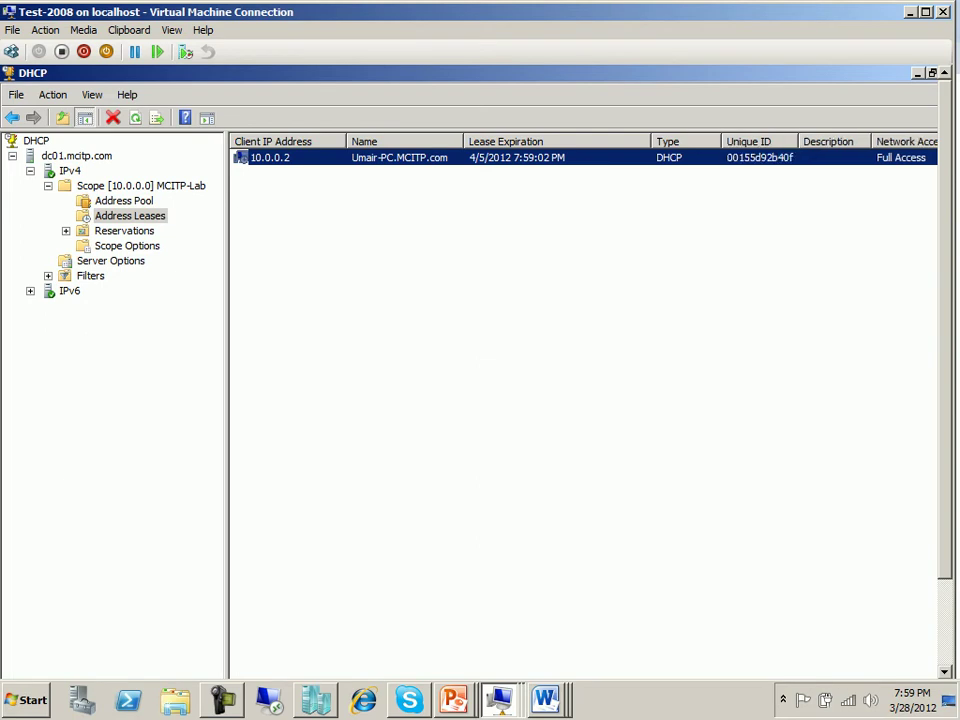
Switch back to the Test-Win7 virtual machine
click(498, 700)
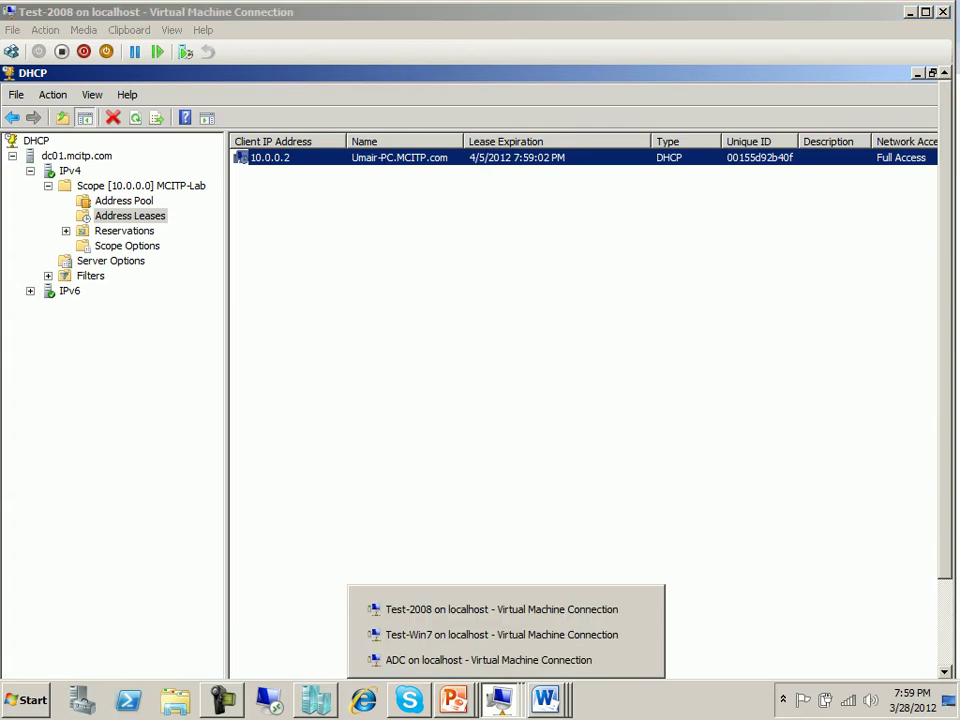
click(500, 634)
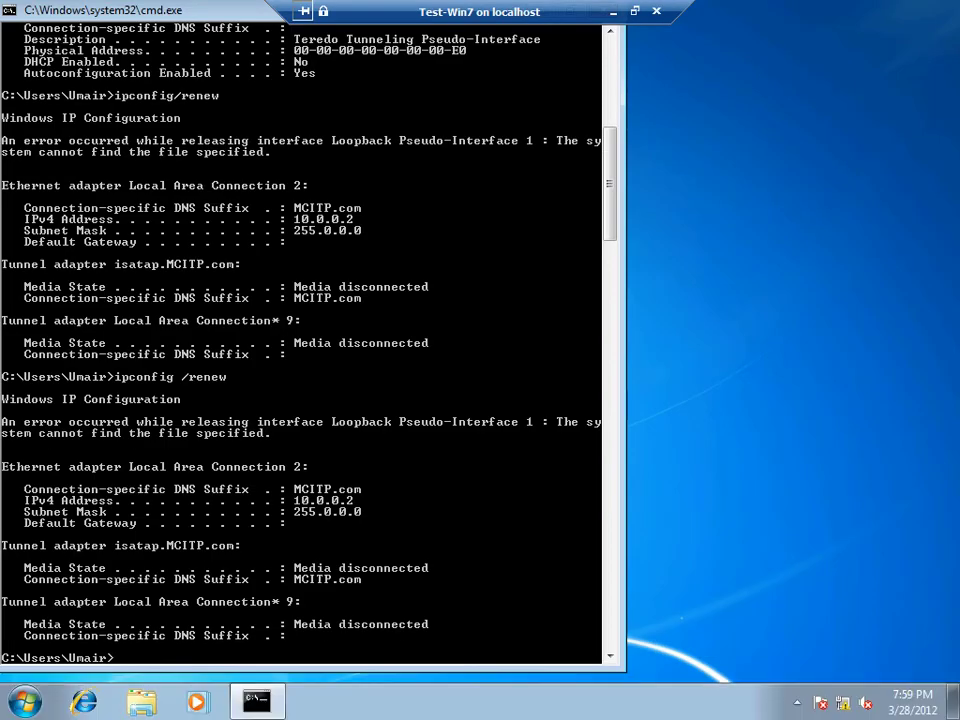
Clear the Command Prompt screen and rerun ipconfig/all to read the client's lease details
key(Return)
text(cls)
key(Return)
key(Up)
key(Up)
key(Return)
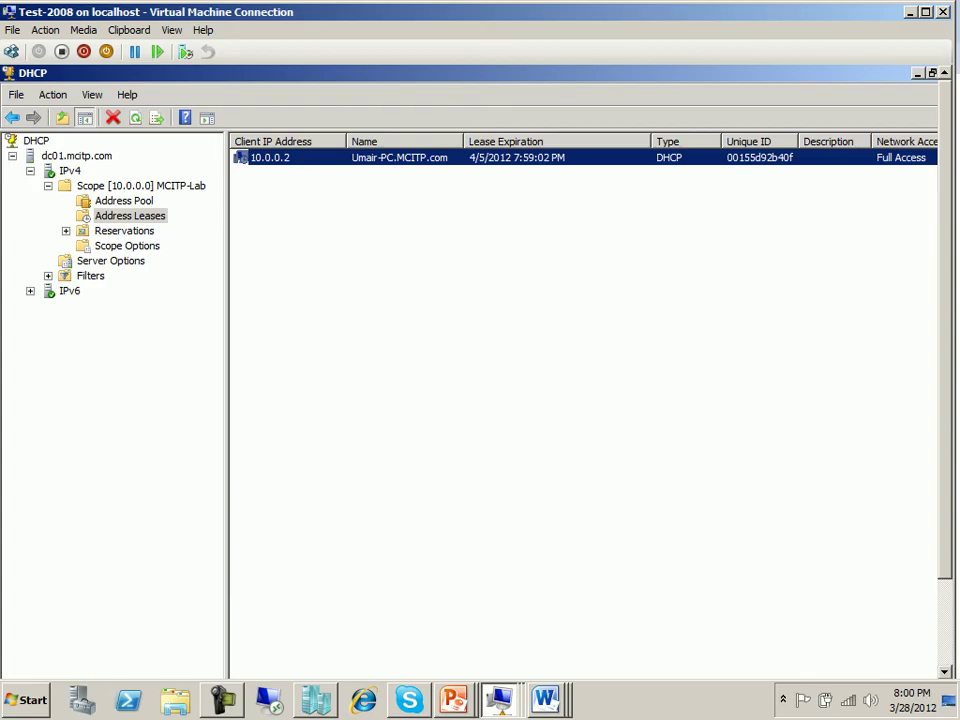
Set the lease duration for DHCP clients to Unlimited in the MCITP-Lab scope's properties and apply the change
right_click(112, 182)
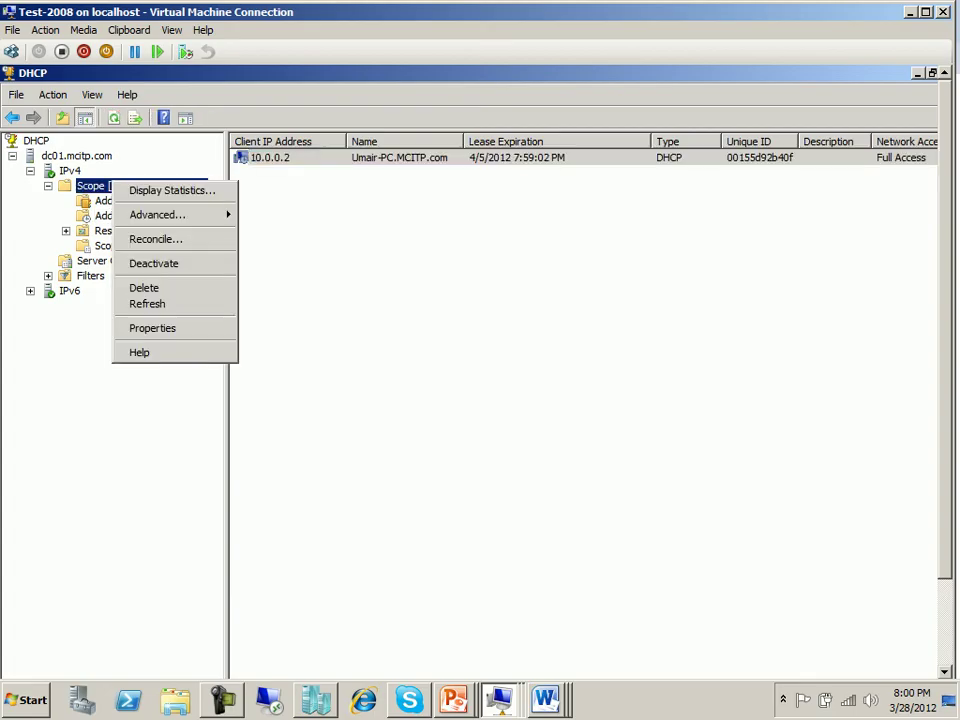
click(152, 328)
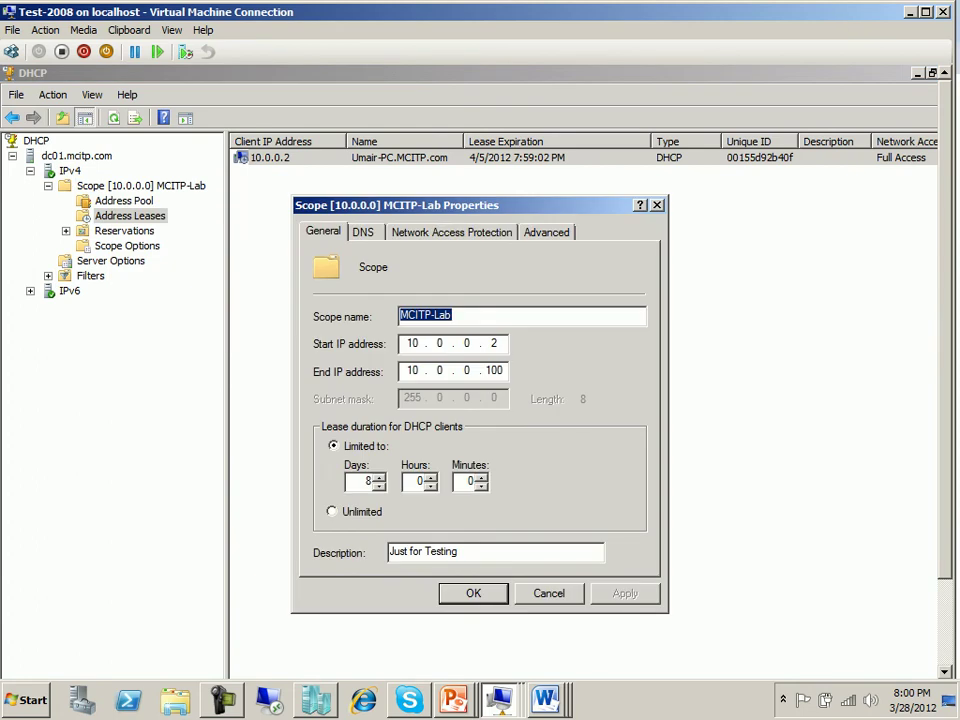
click(332, 511)
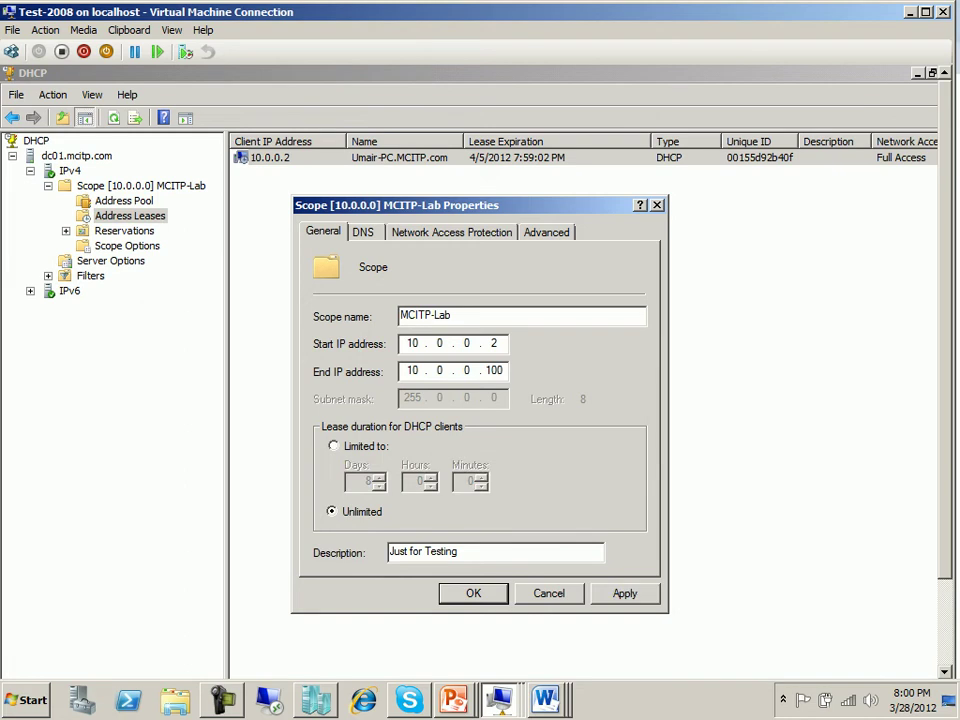
click(624, 593)
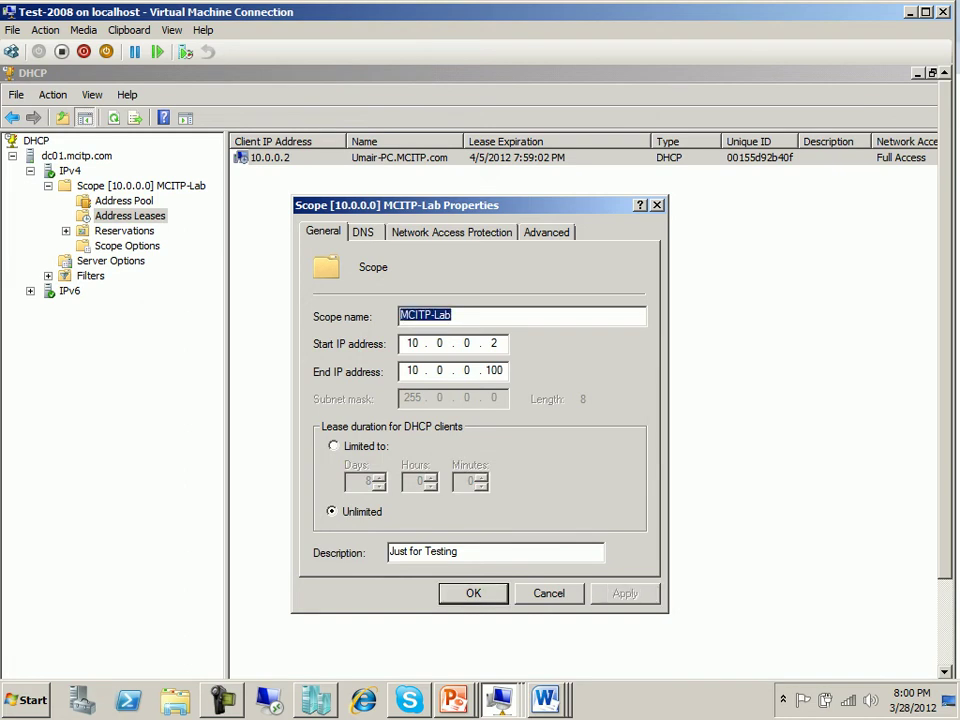
click(473, 593)
key(Return)
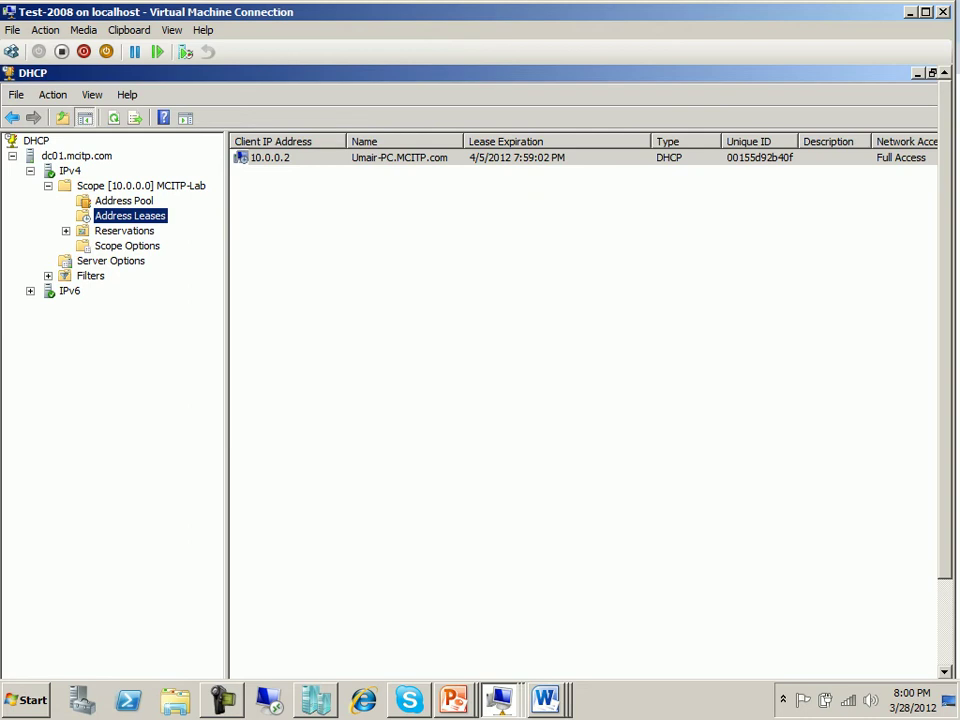
key(shift+F10)
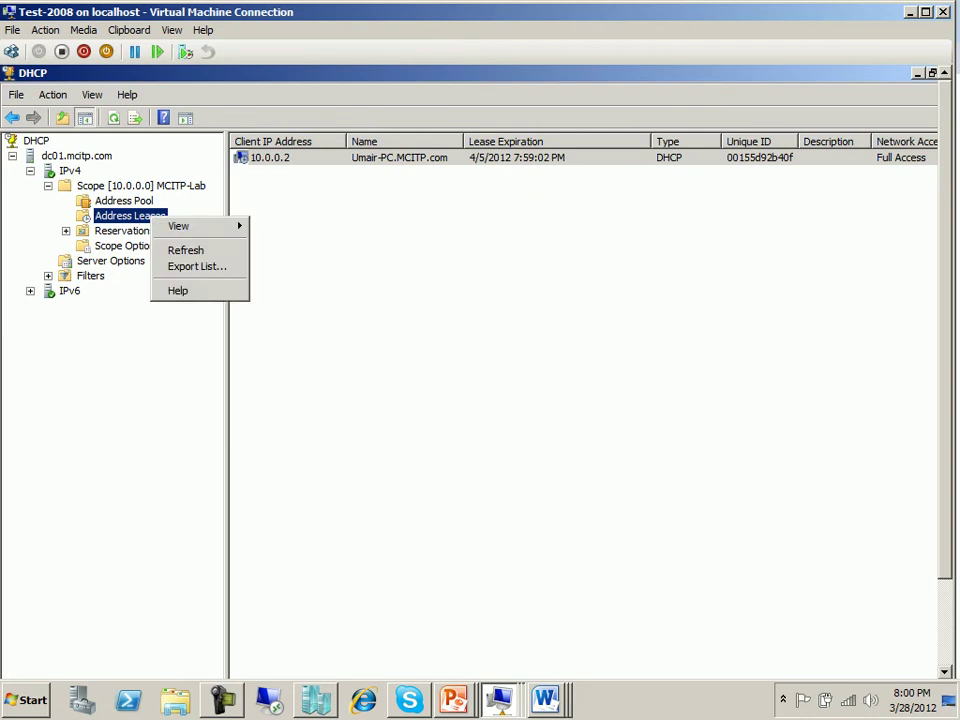
key(Escape)
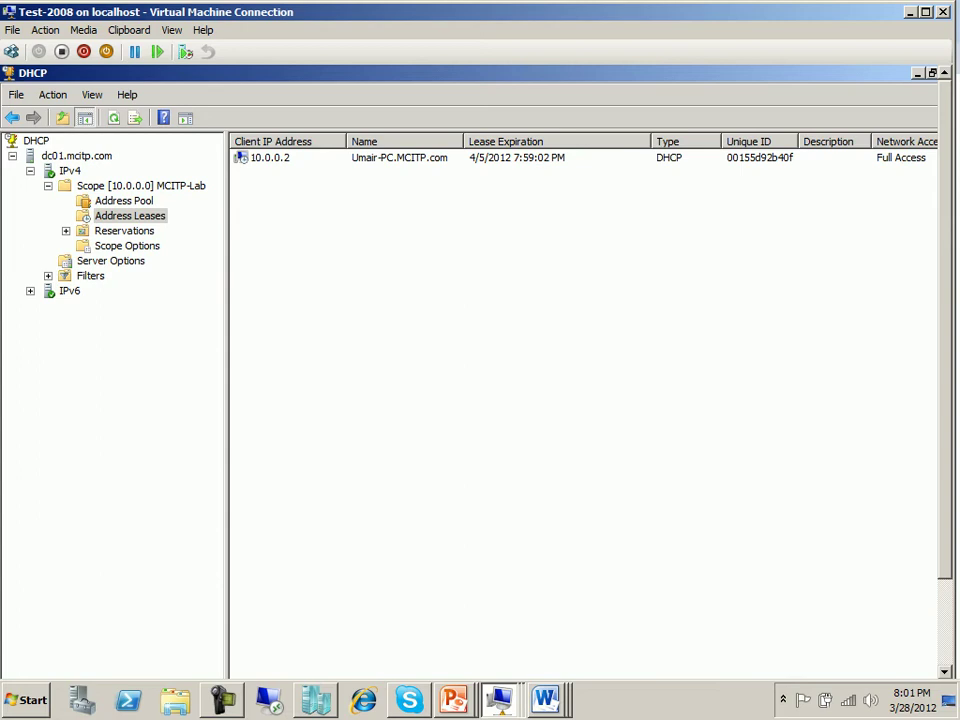
Back up the dc01.mcitp.com DHCP server to a new folder named Backup on Local Disk (C:)
right_click(74, 156)
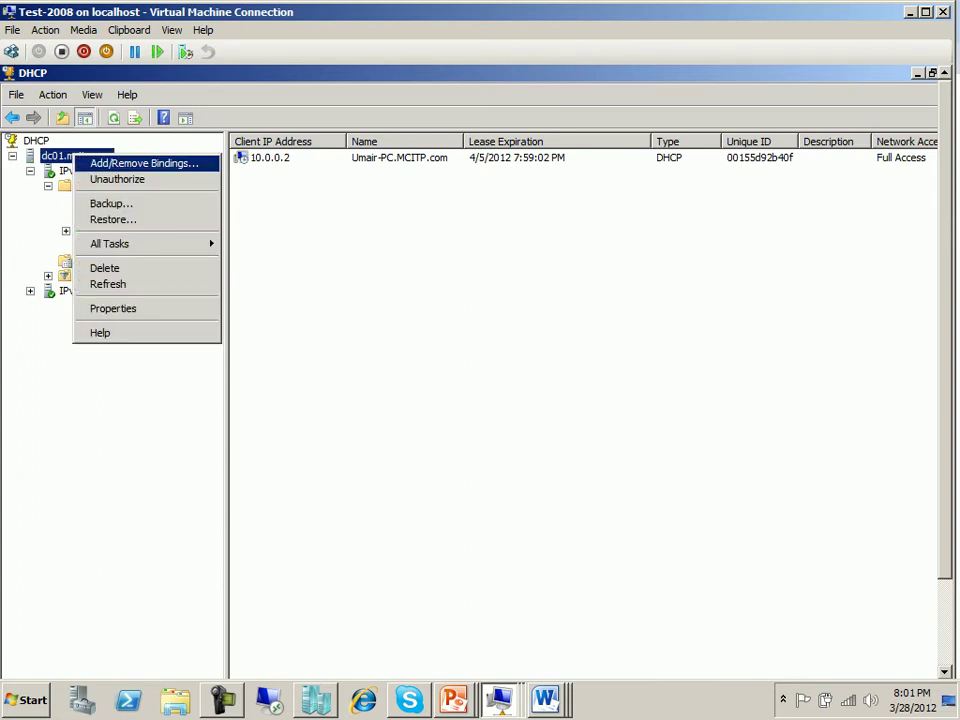
click(110, 203)
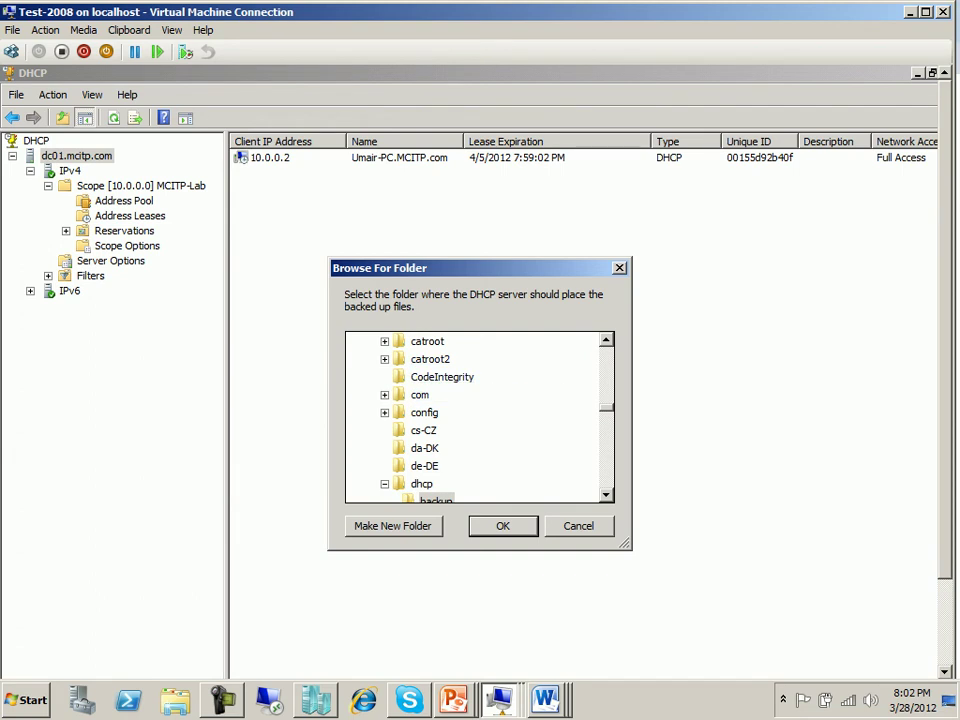
scroll(478, 418, up, 20)
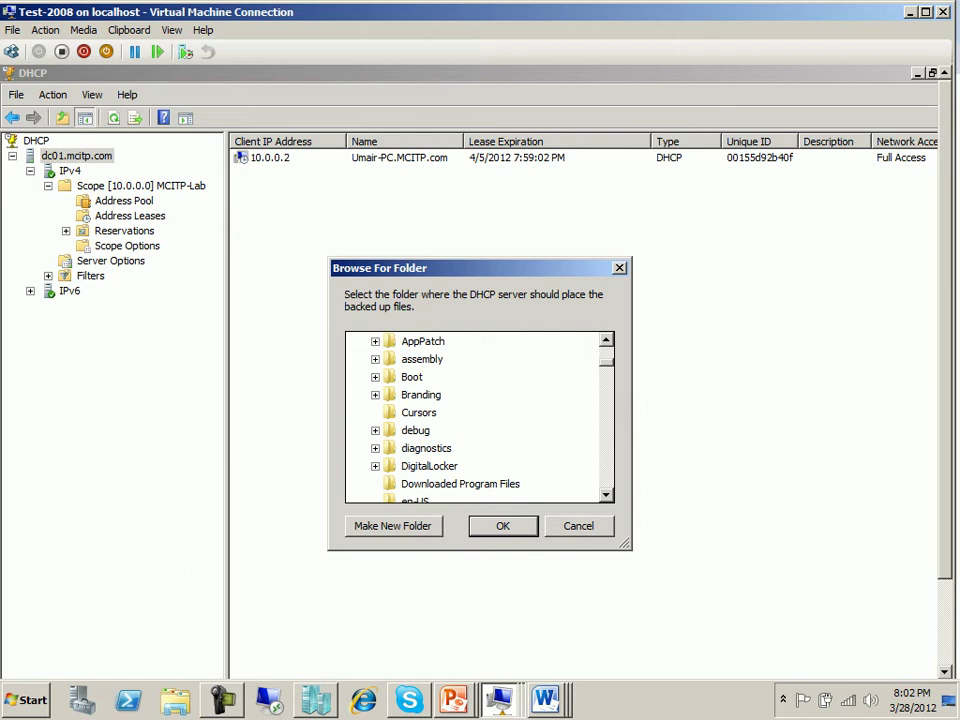
scroll(478, 418, up, 4)
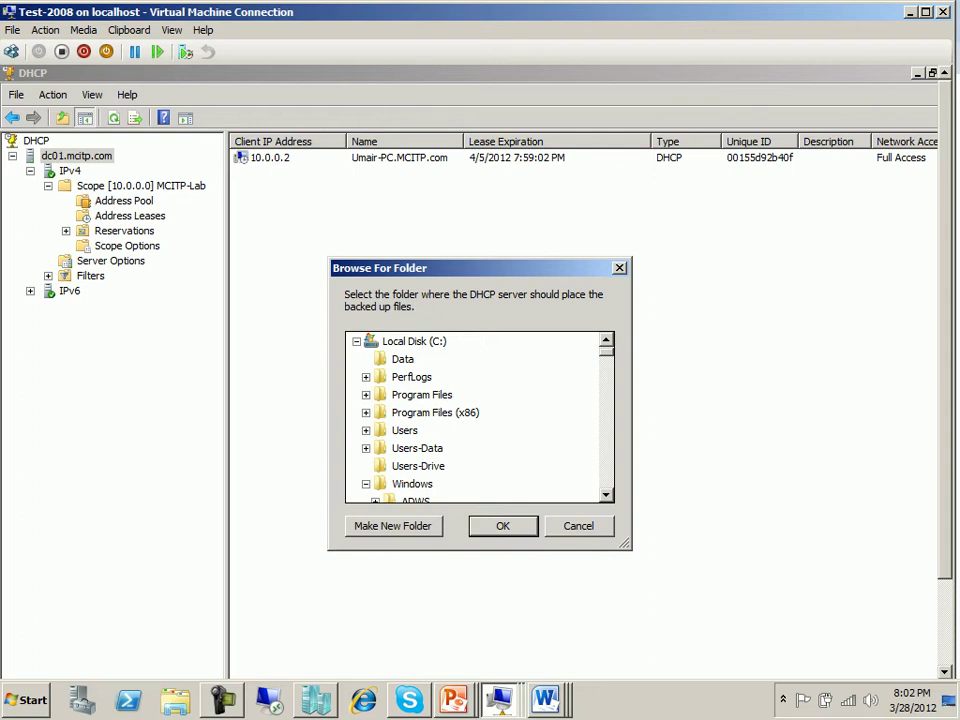
click(426, 341)
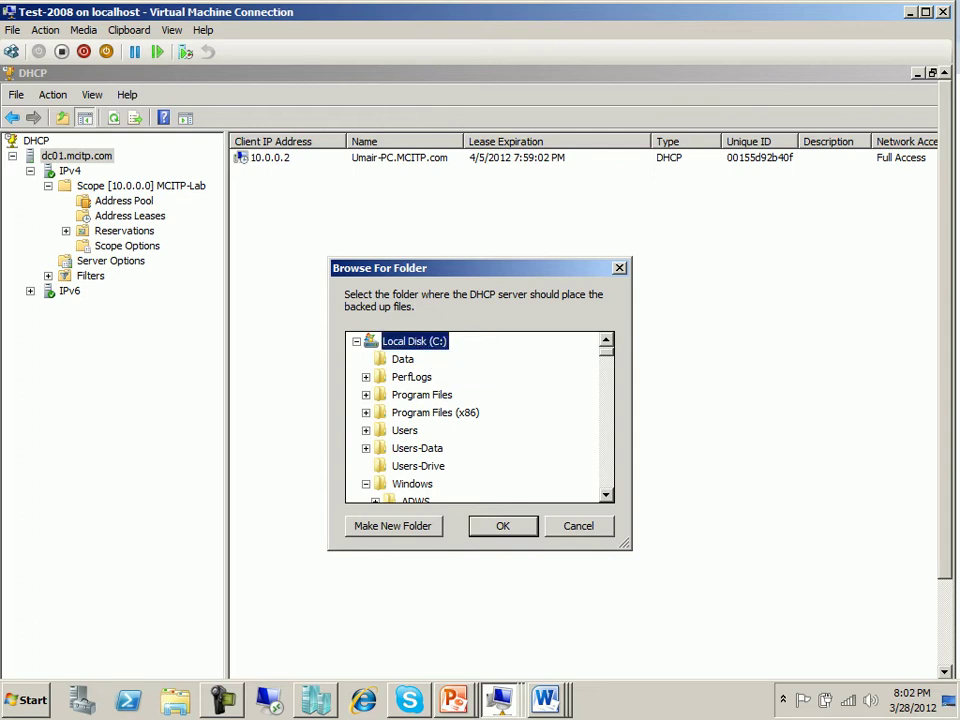
click(356, 341)
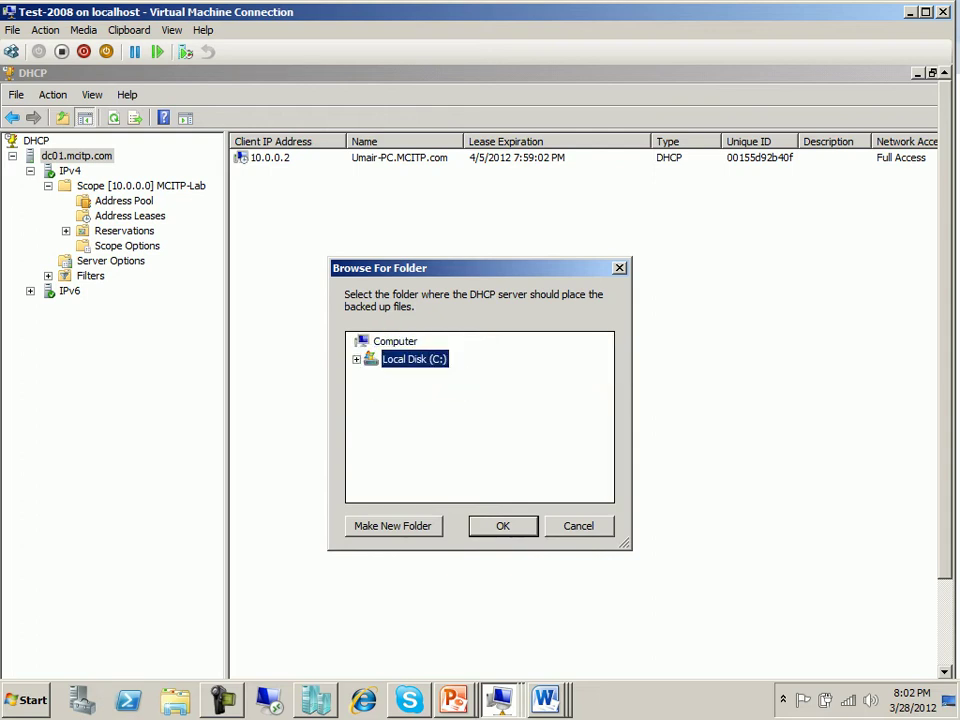
click(393, 525)
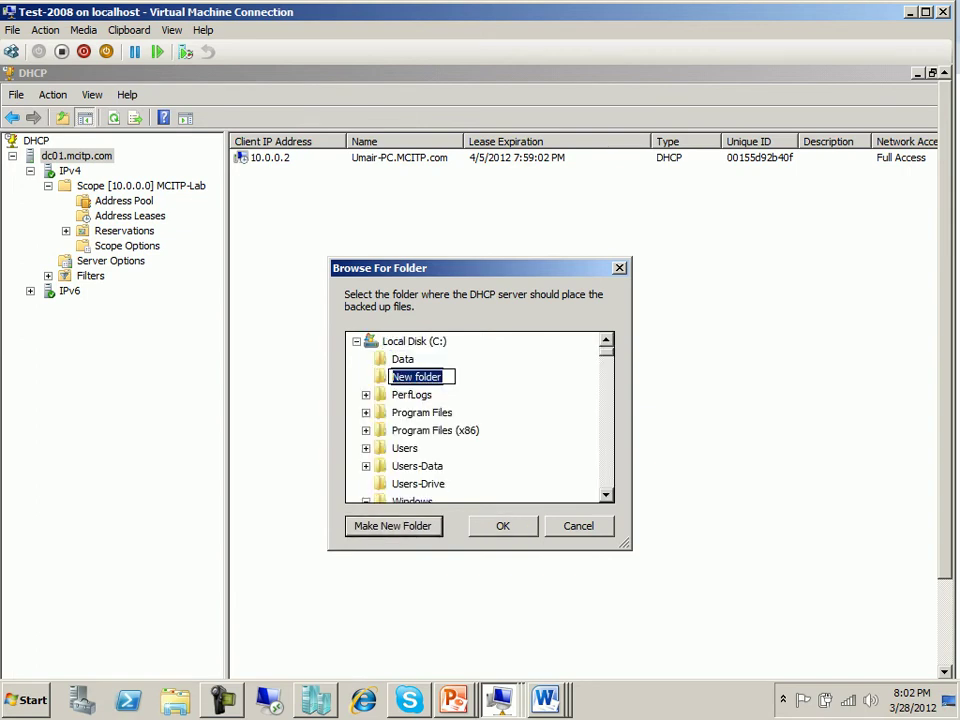
text(Backup)
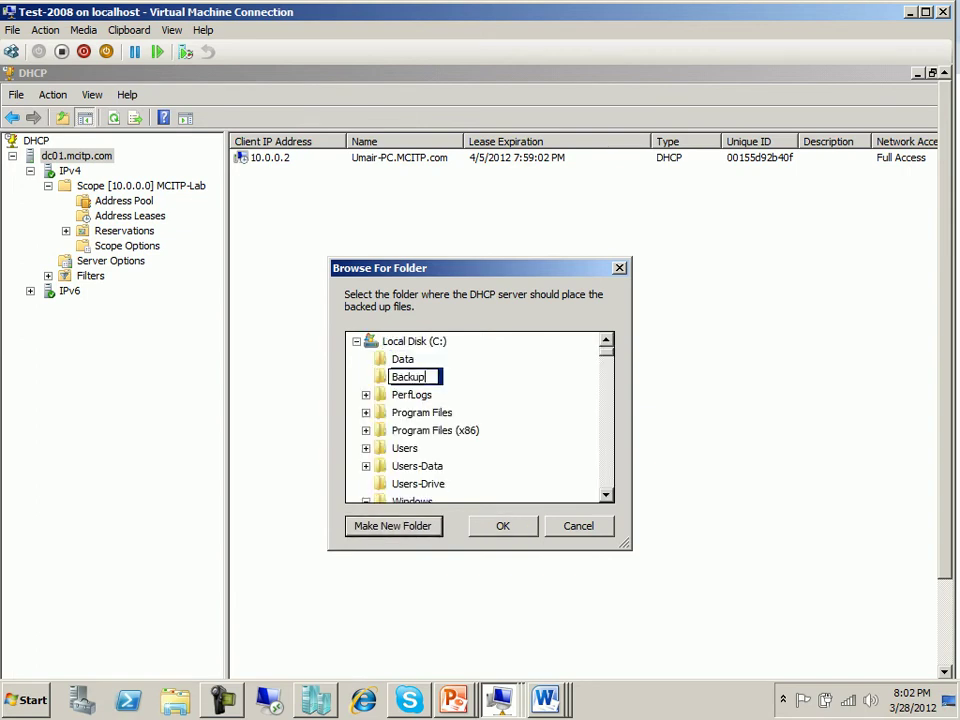
key(Return)
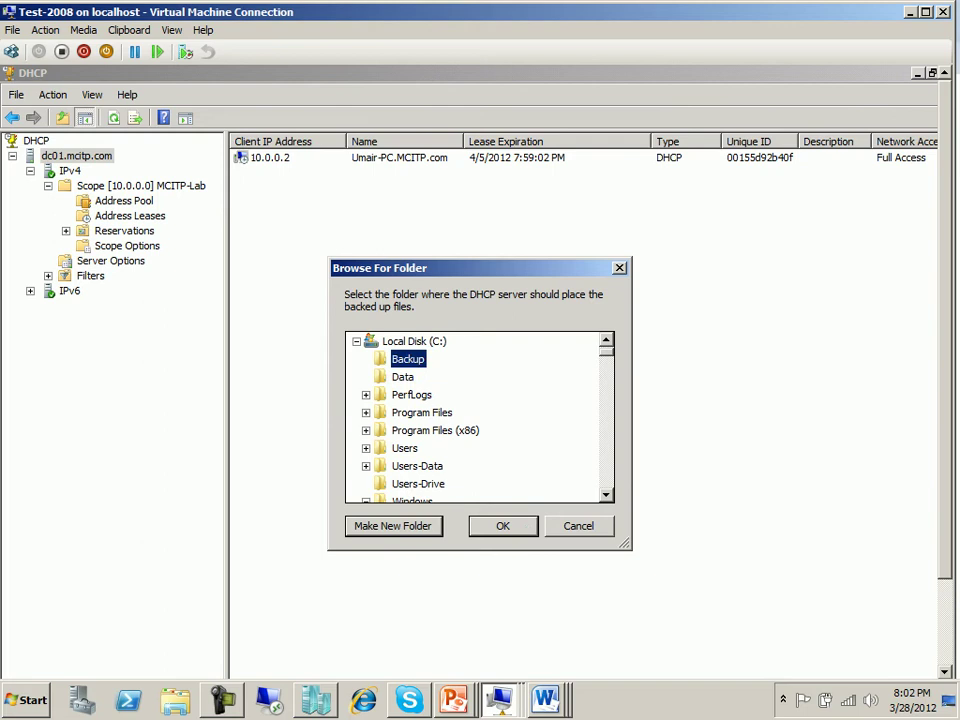
key(Tab)
key(Return)
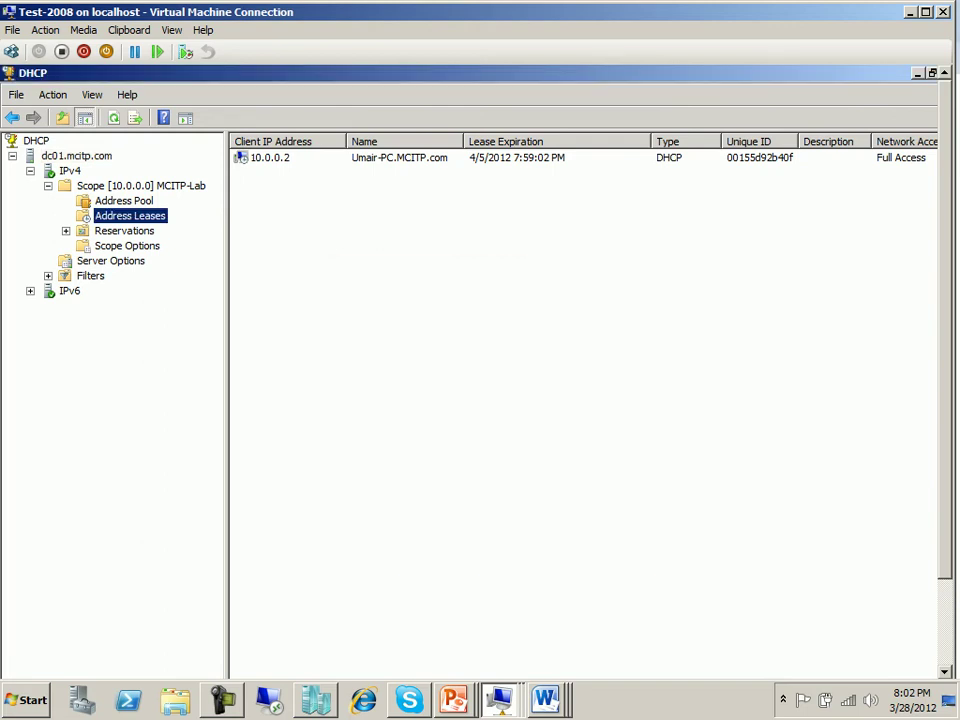
Minimize the DHCP console and try to open drive C: from the Computer window
click(917, 73)
double_click(35, 101)
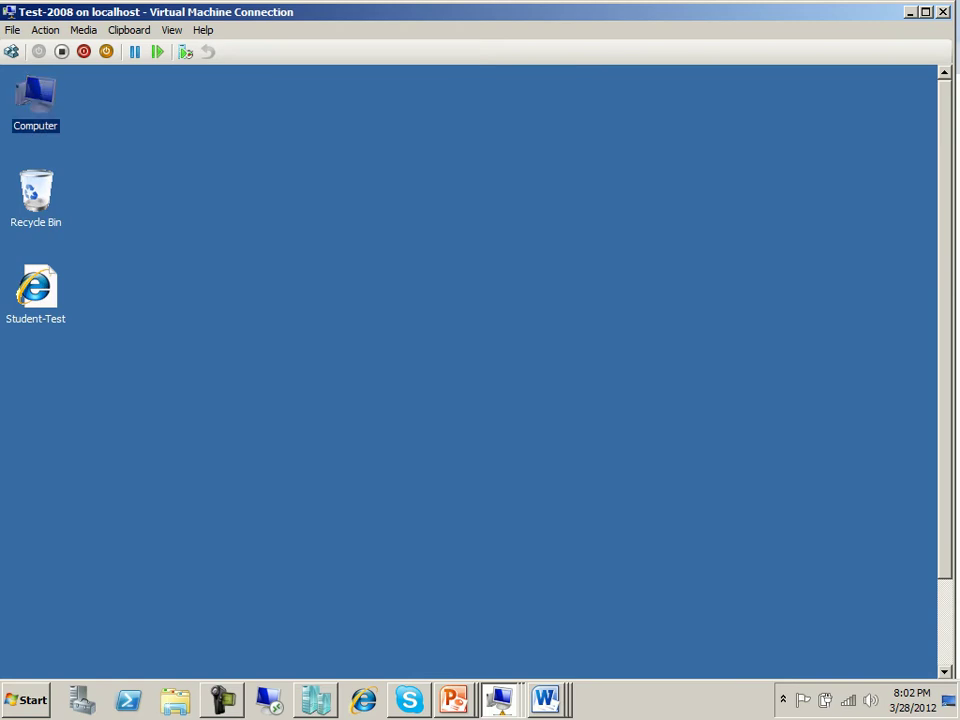
right_click(395, 319)
click(429, 376)
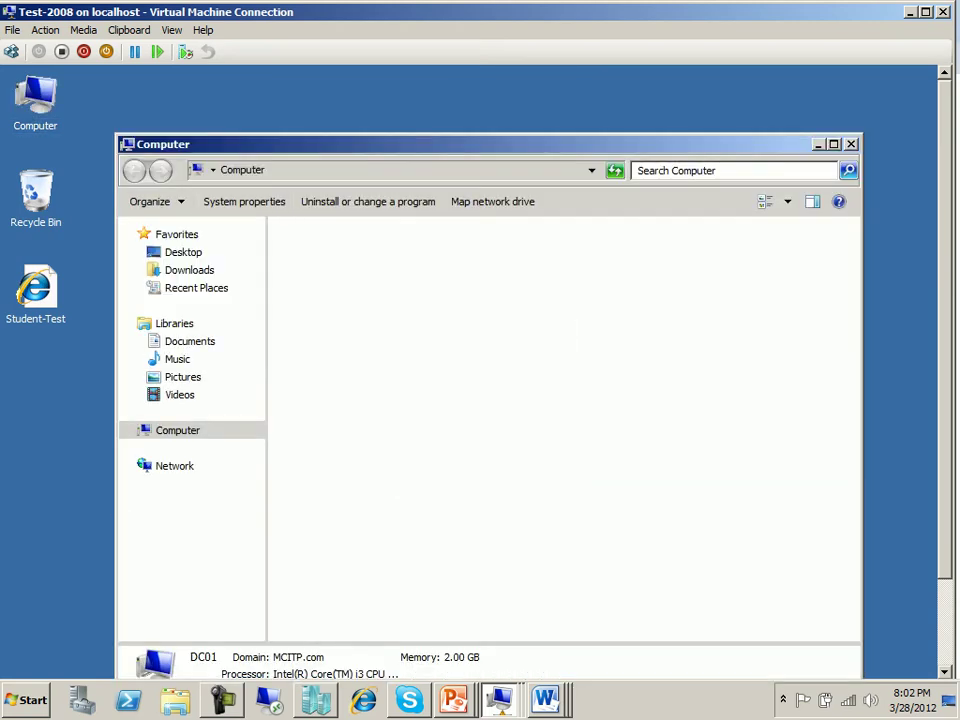
key(alt+d)
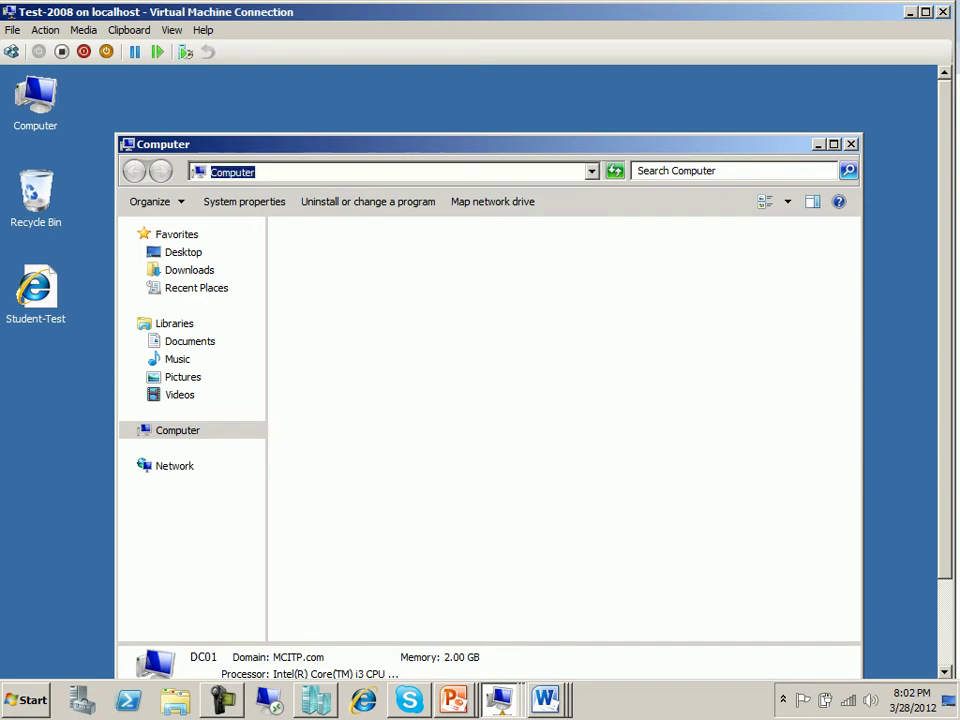
text(C:)
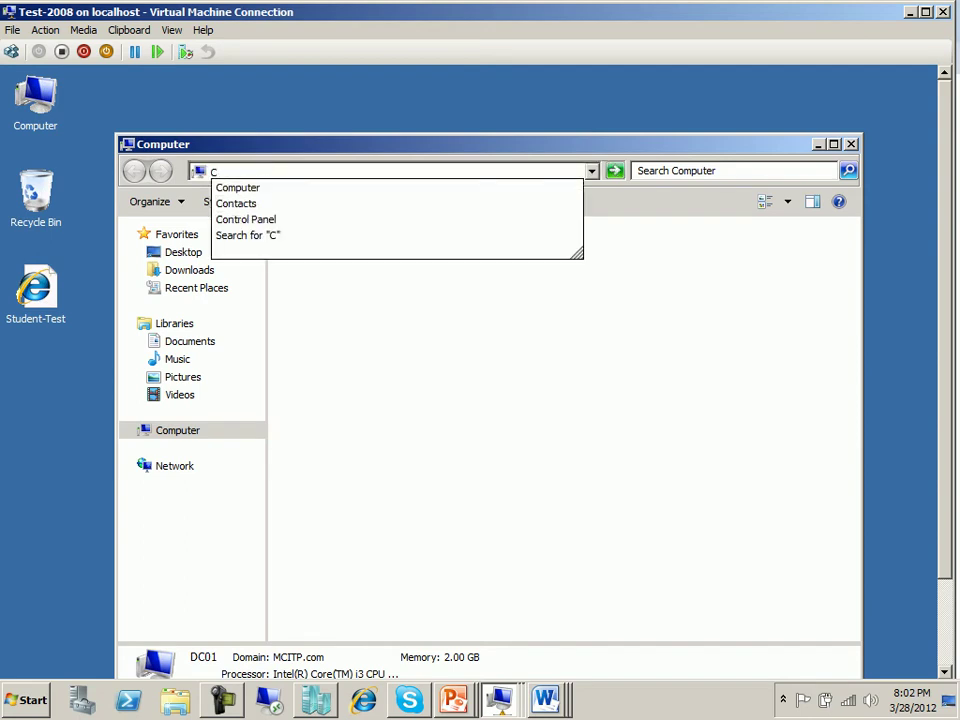
key(Return)
key(Return)
key(Return)
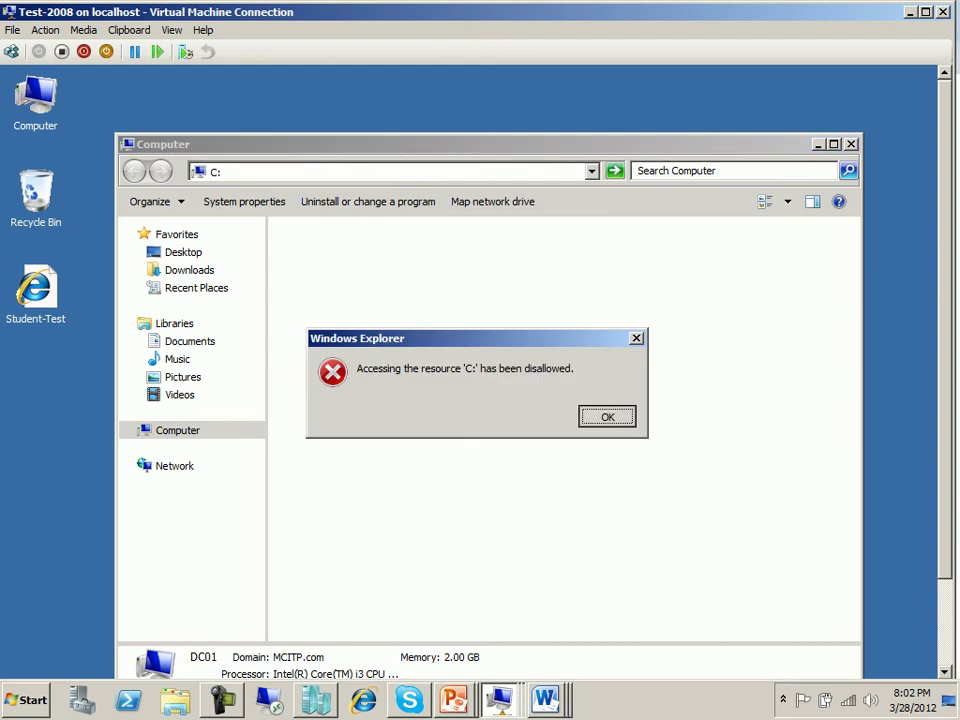
key(Return)
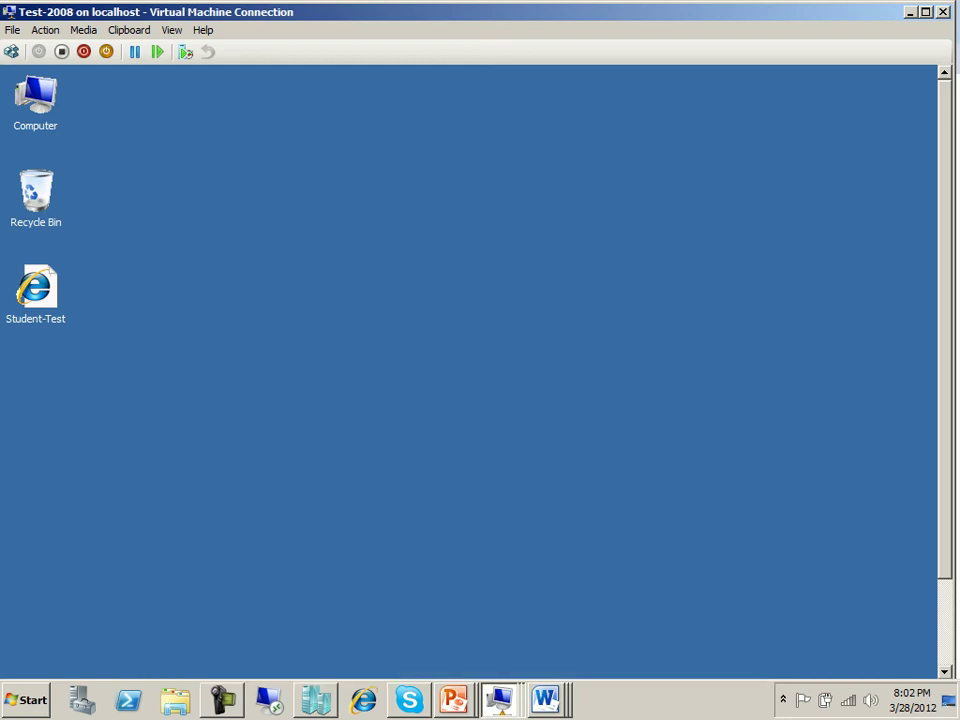
Switch to the Test-Win7 virtual machine, minimize its Command Prompt, and minimize the virtual machine window
drag(944, 330, 944, 416)
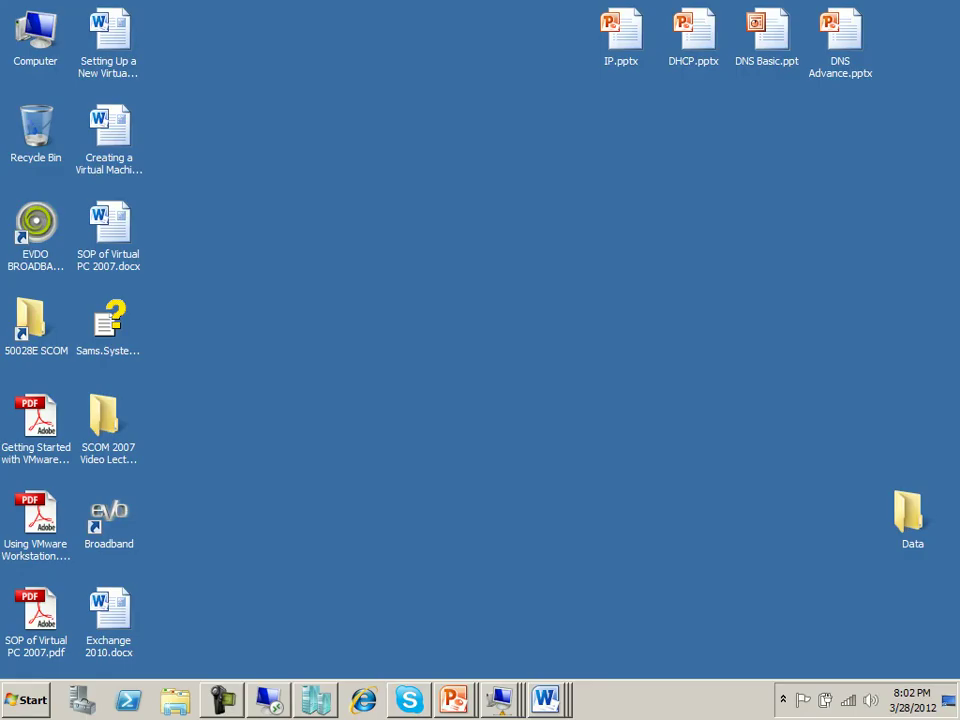
click(269, 700)
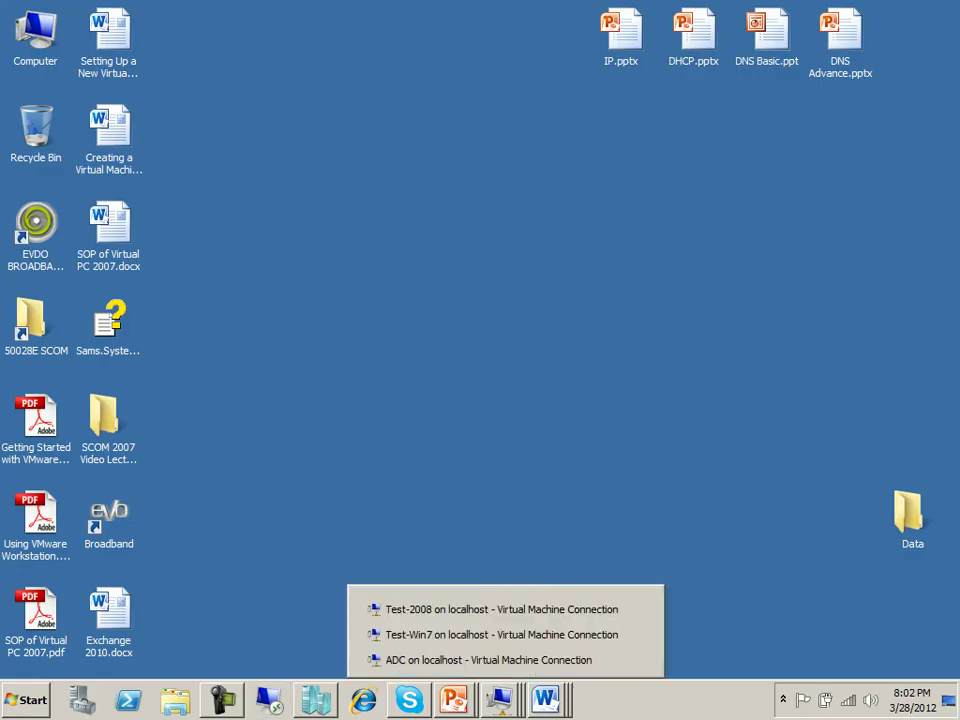
click(470, 635)
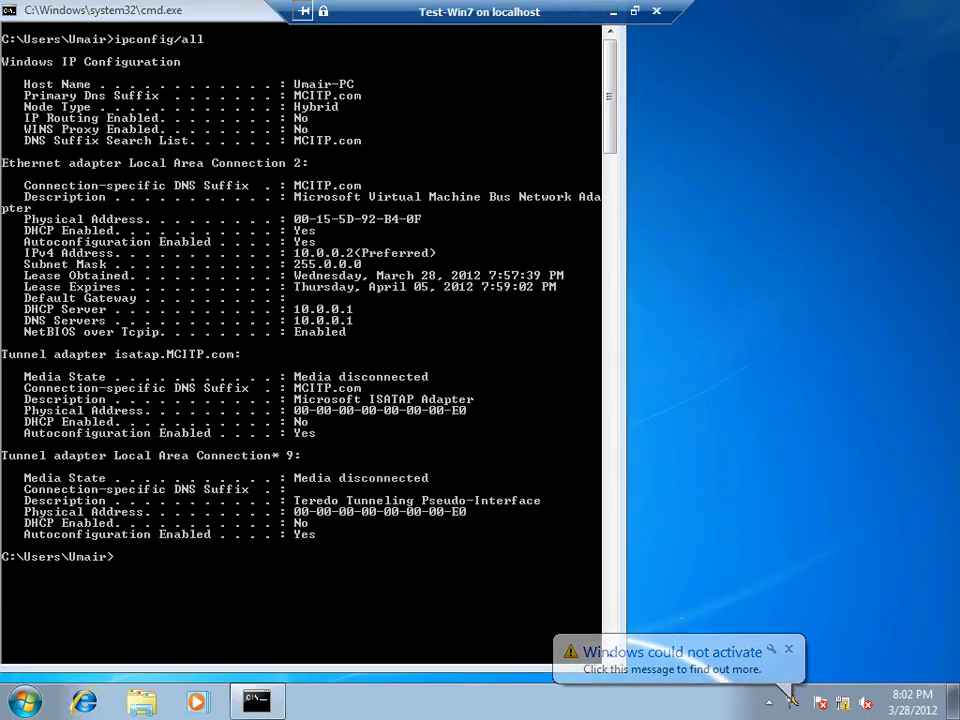
key(super+Down)
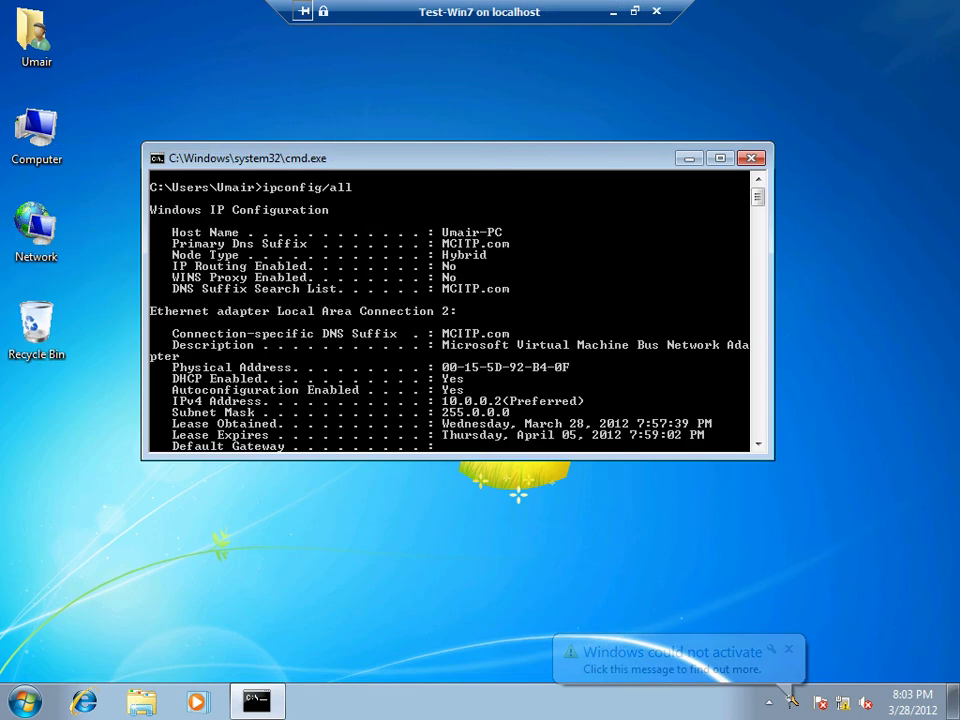
click(690, 157)
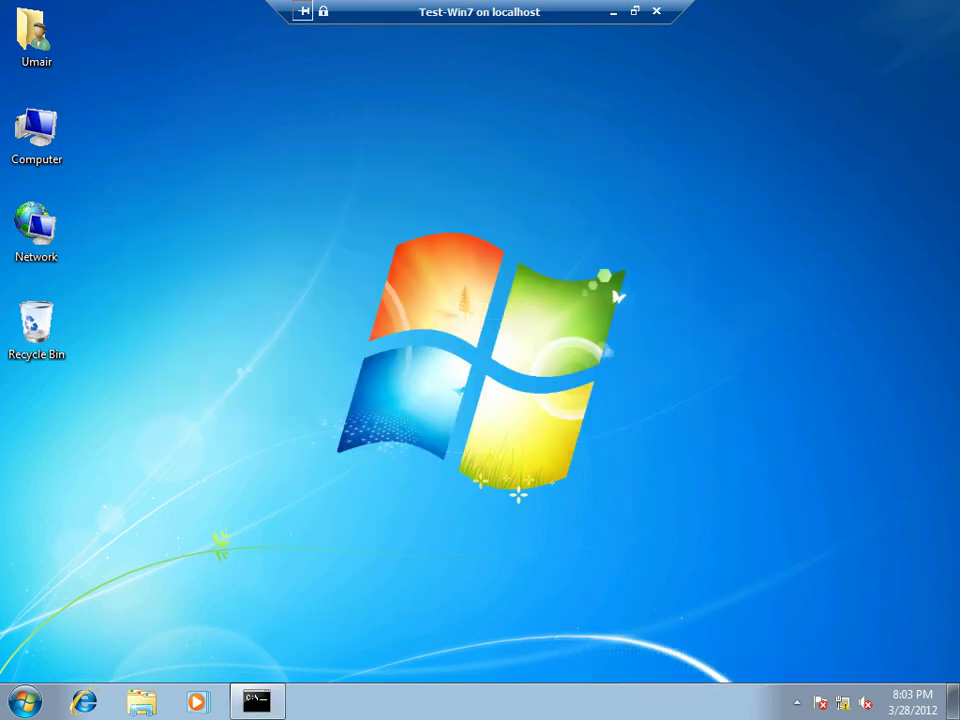
click(613, 12)
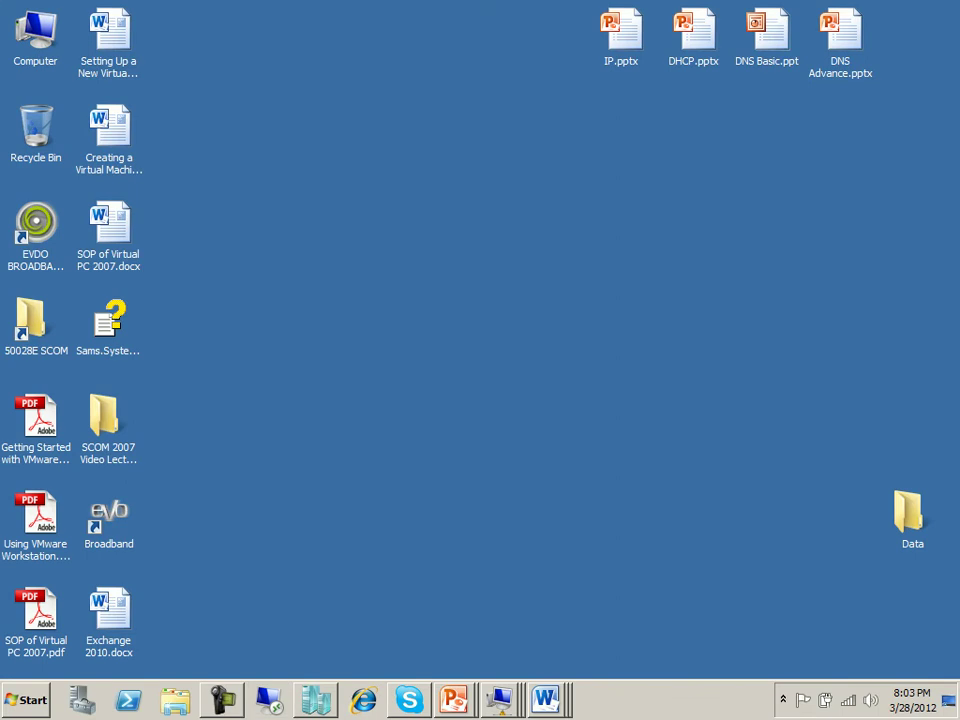
Switch to the Test-2008 virtual machine, try to view its drives in the Computer window, and close that window
click(500, 700)
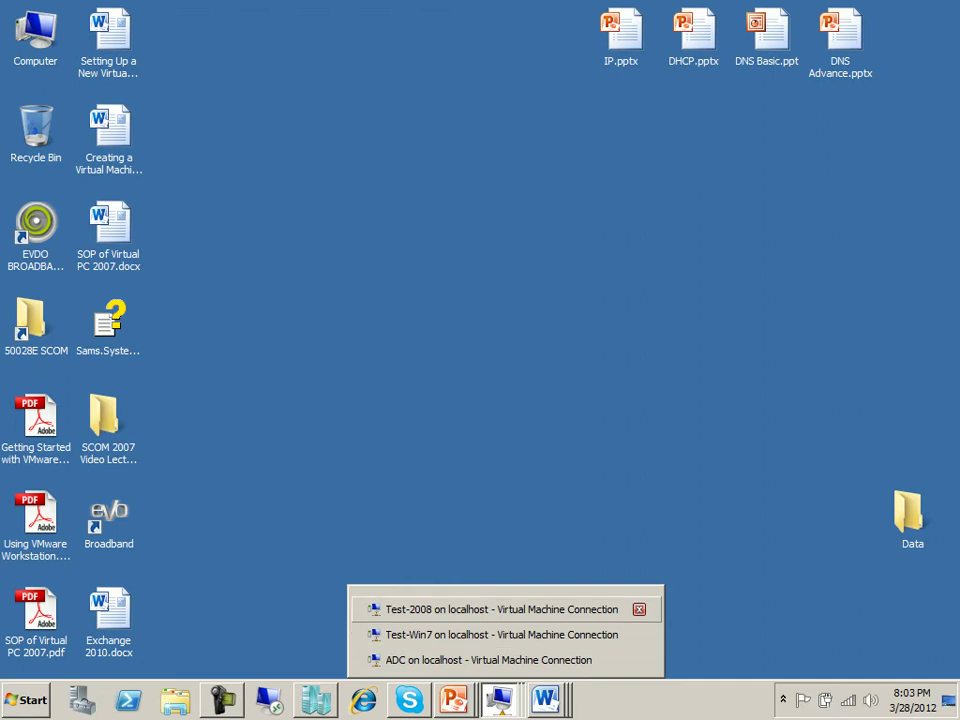
click(500, 609)
click(26, 659)
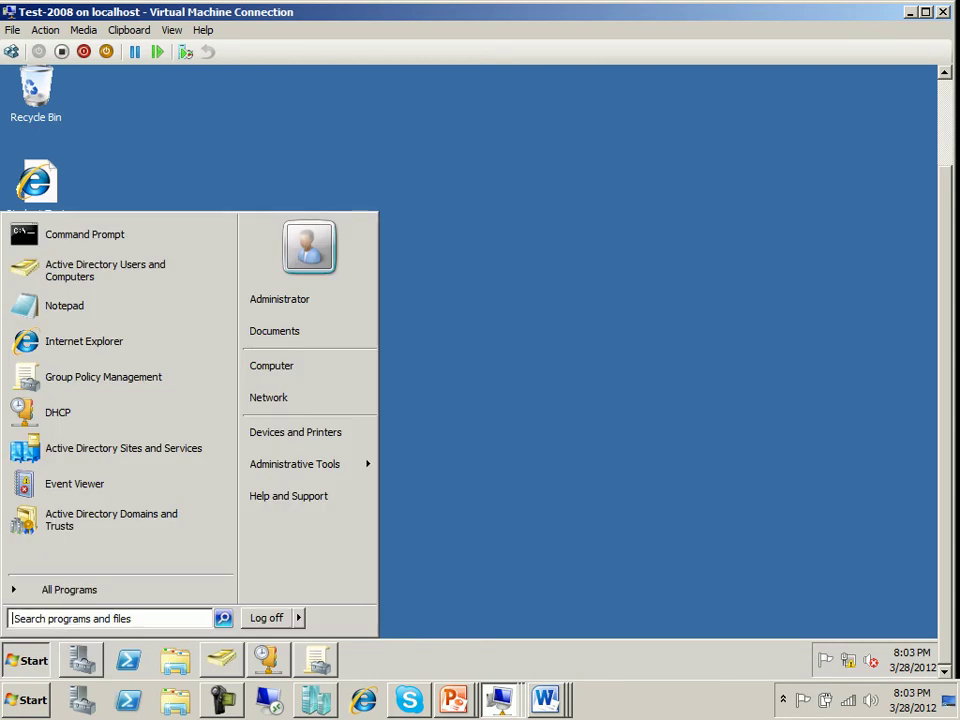
click(300, 366)
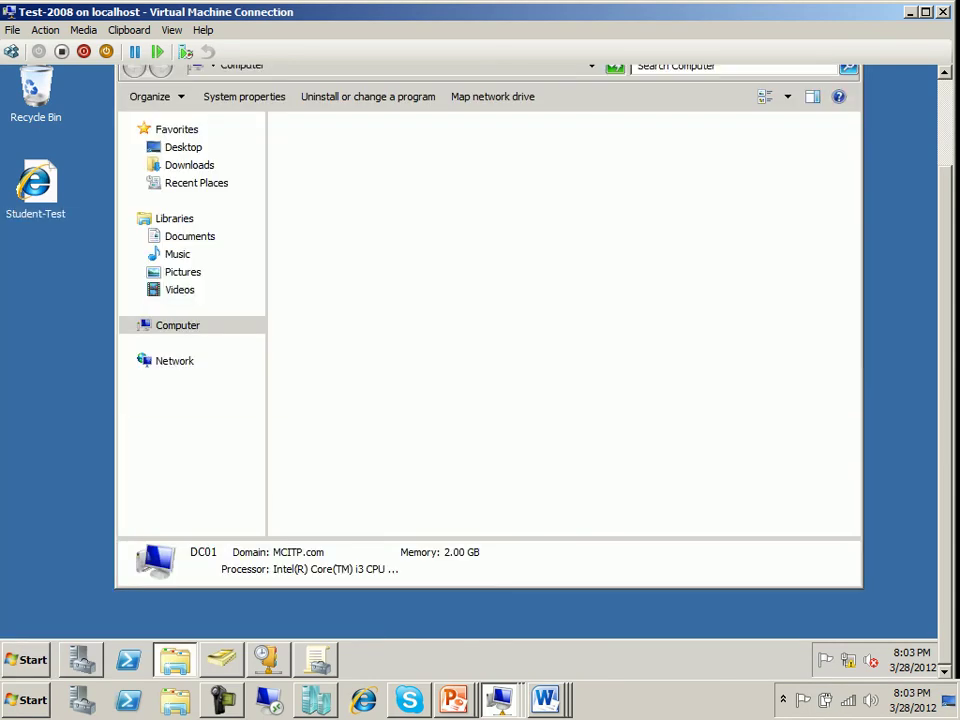
drag(944, 400, 944, 315)
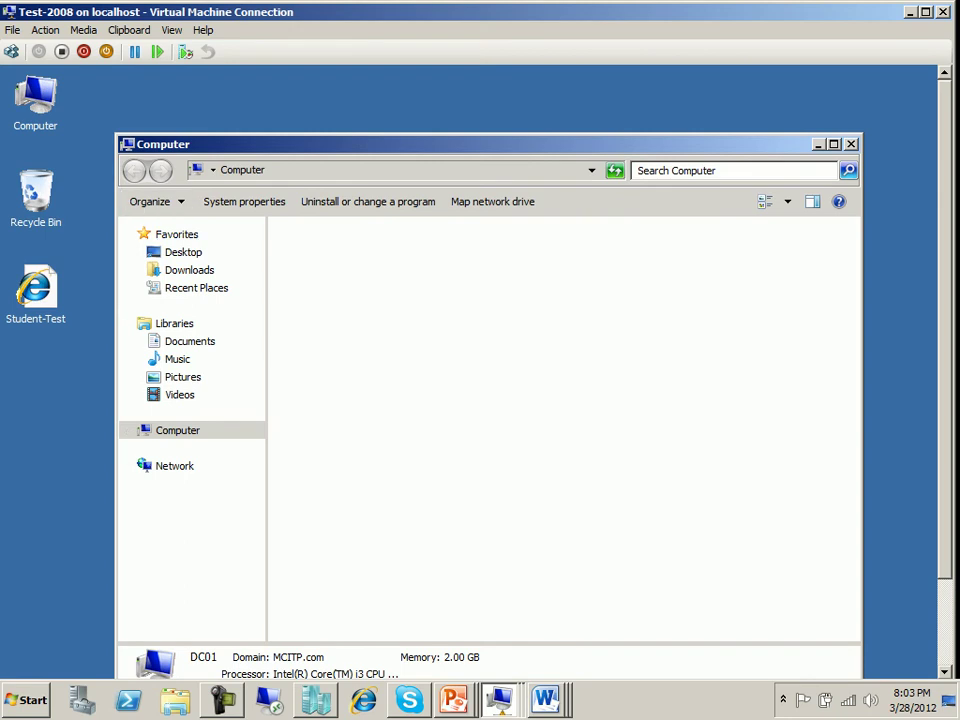
click(183, 252)
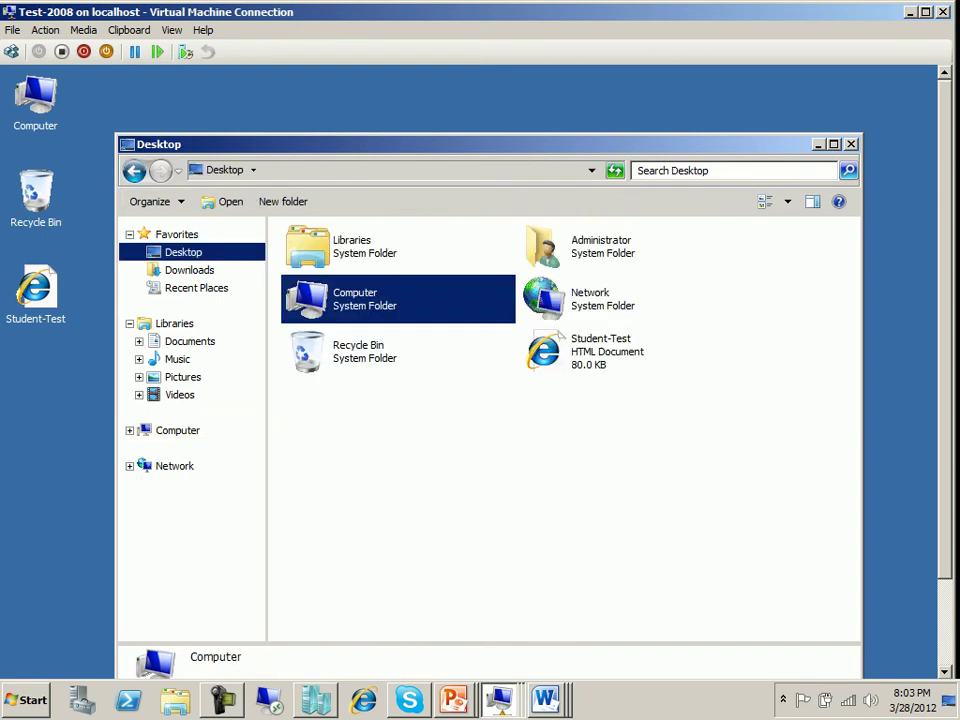
right_click(332, 301)
click(360, 315)
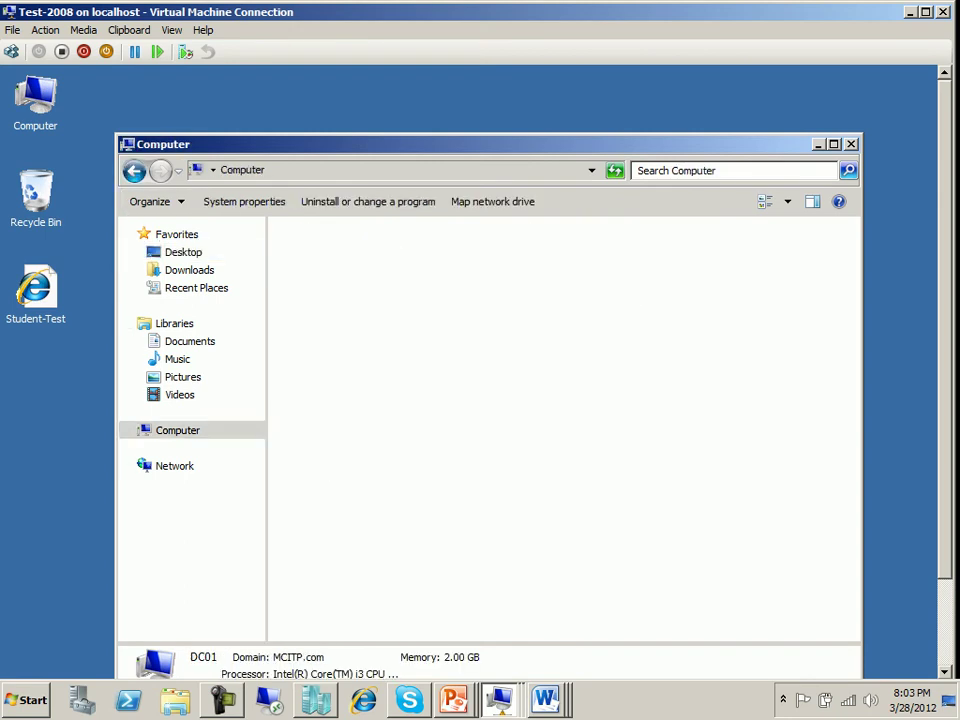
click(850, 144)
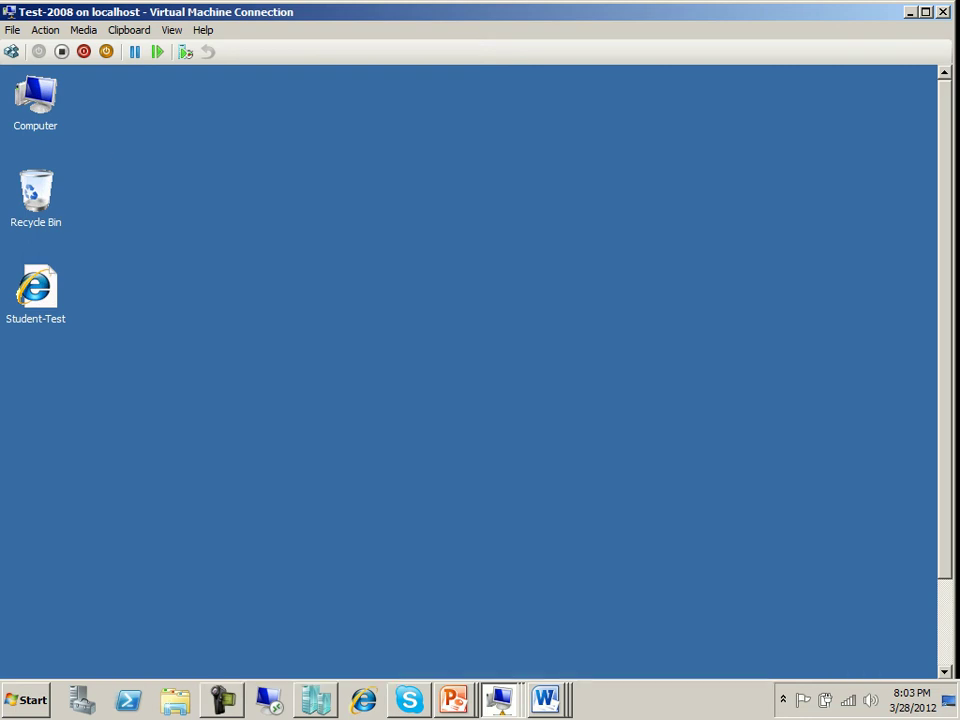
Bring the minimized DHCP console back up in the Test-2008 virtual machine
scroll(469, 371, down, 3)
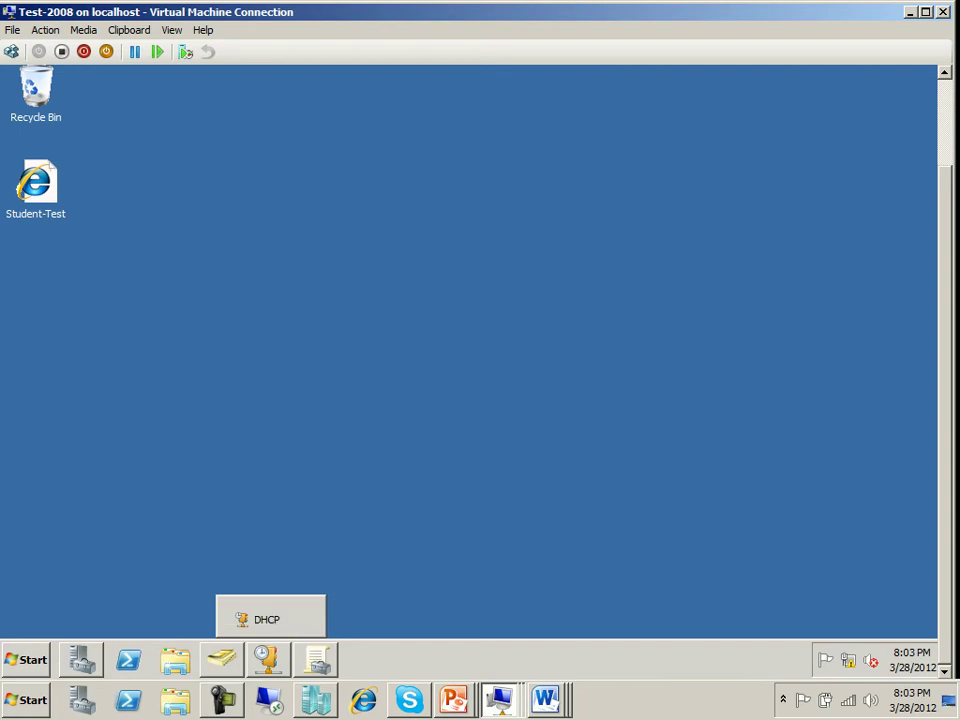
click(266, 659)
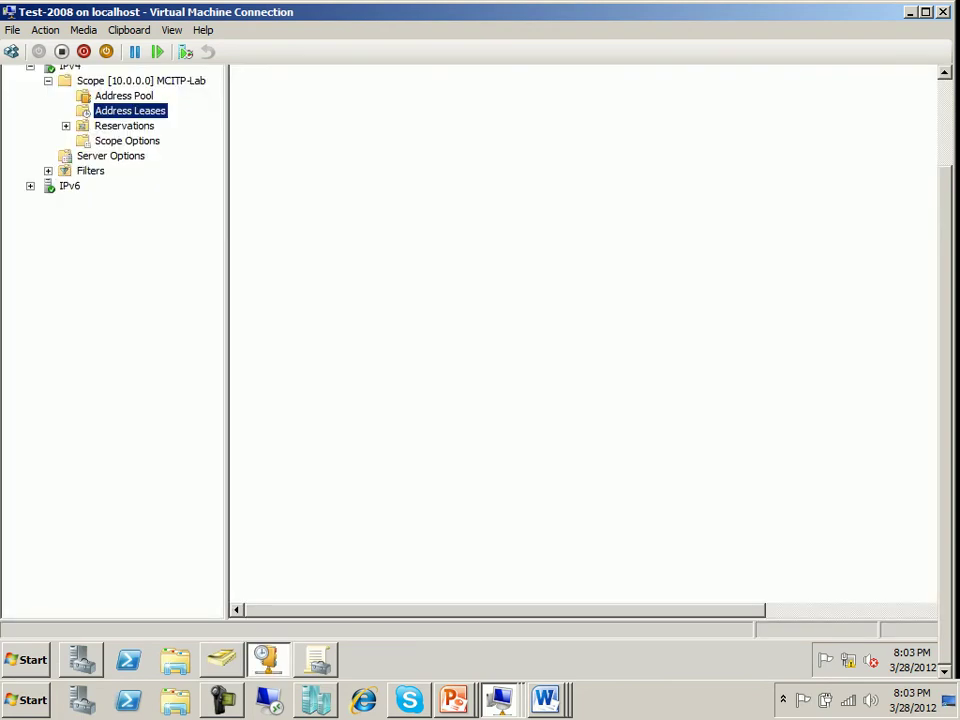
scroll(470, 360, up, 3)
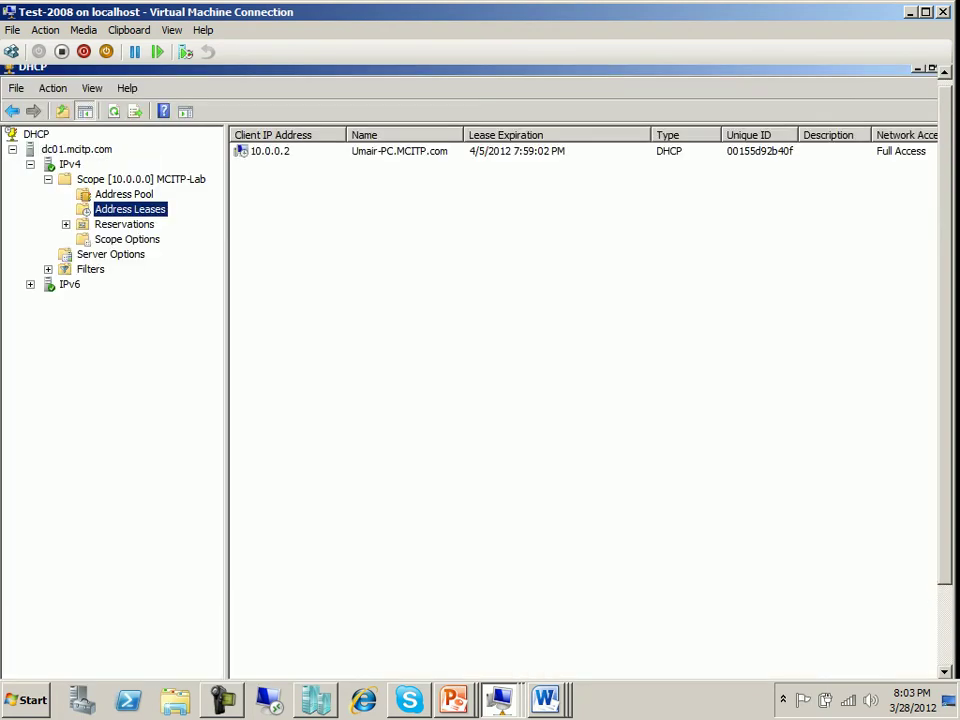
Examine the management commands and service tasks available for the dc01.mcitp.com DHCP server without running any
right_click(70, 152)
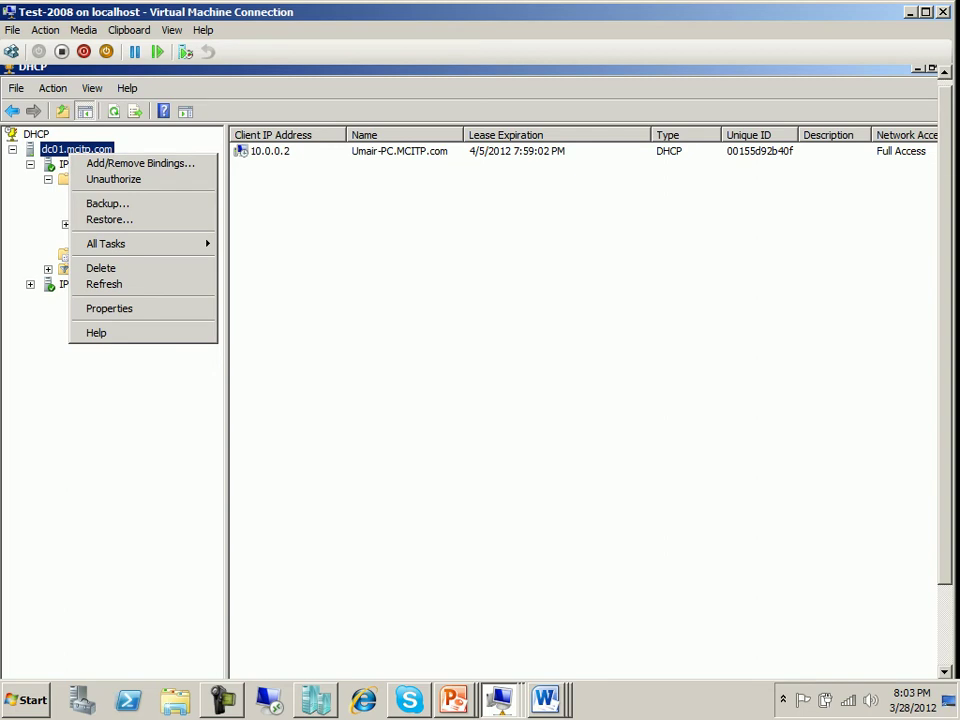
key(Down)
key(Escape)
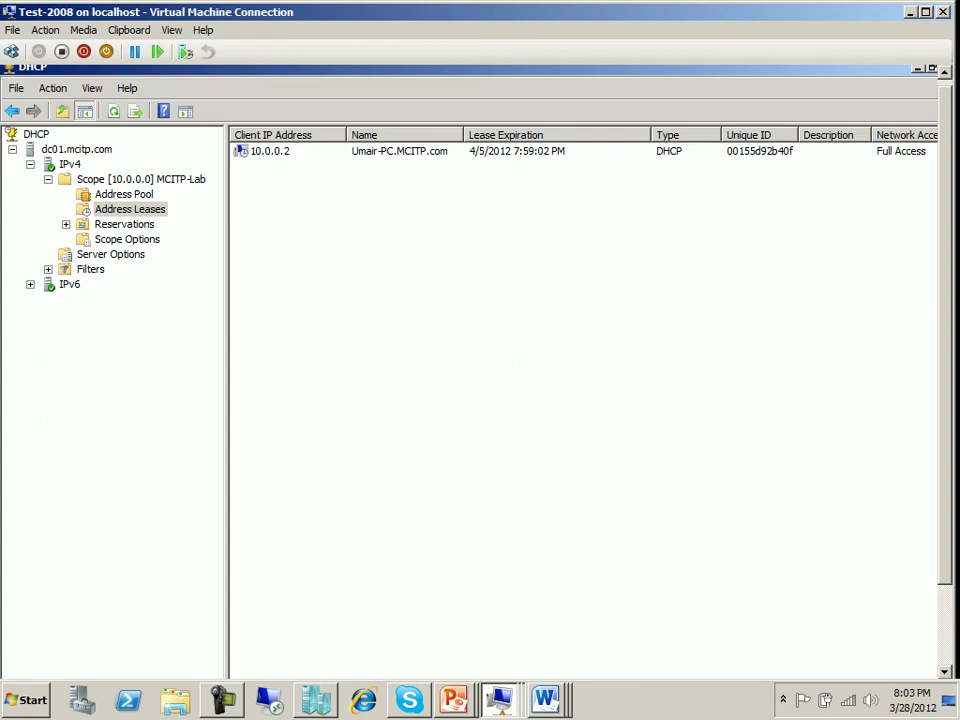
right_click(89, 149)
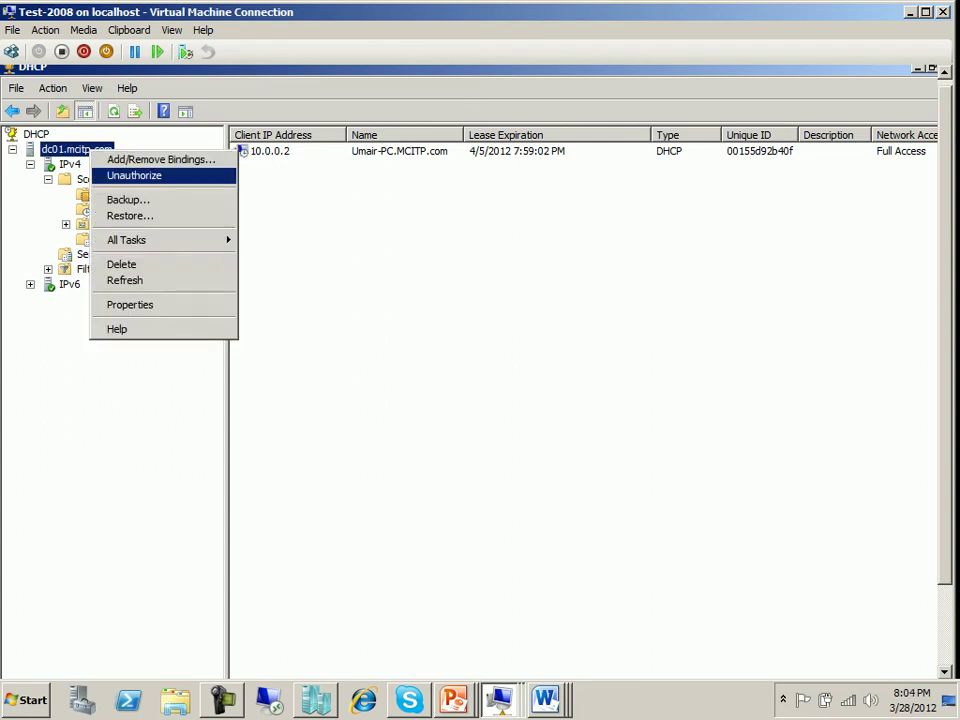
mouse_move(150, 240)
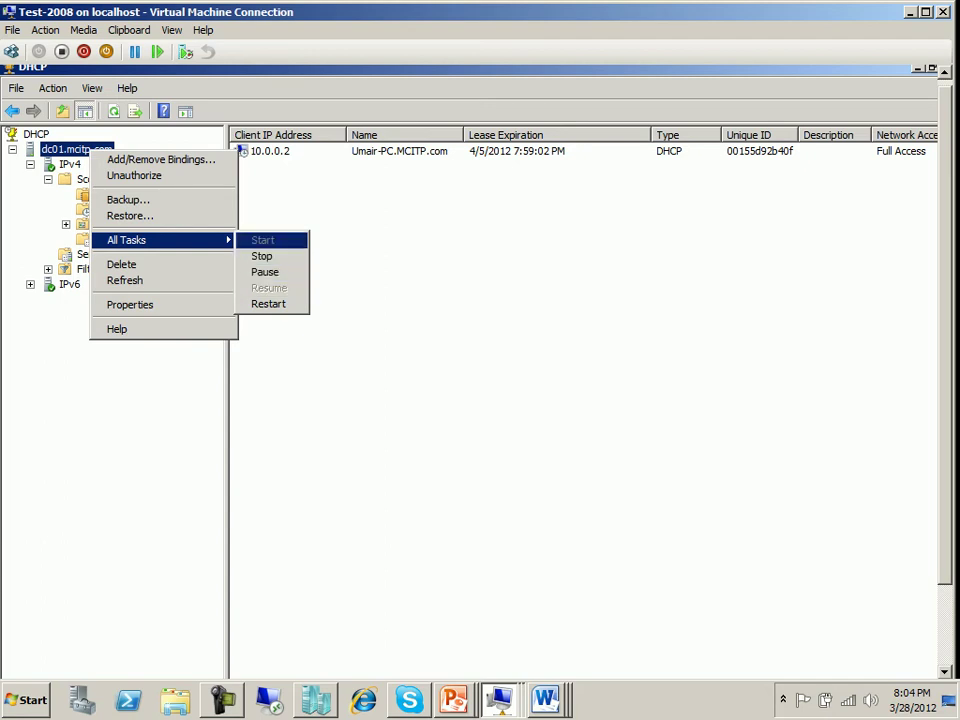
key(Escape)
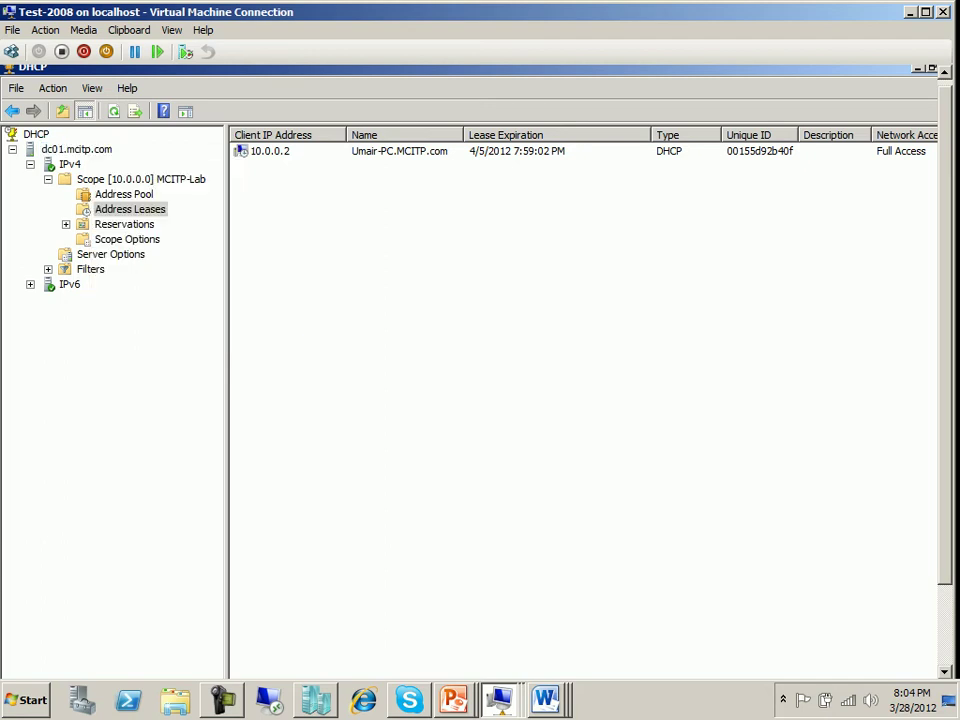
Review the General, DNS and Network Access Protection settings in the MCITP-Lab scope's properties
click(110, 179)
right_click(110, 179)
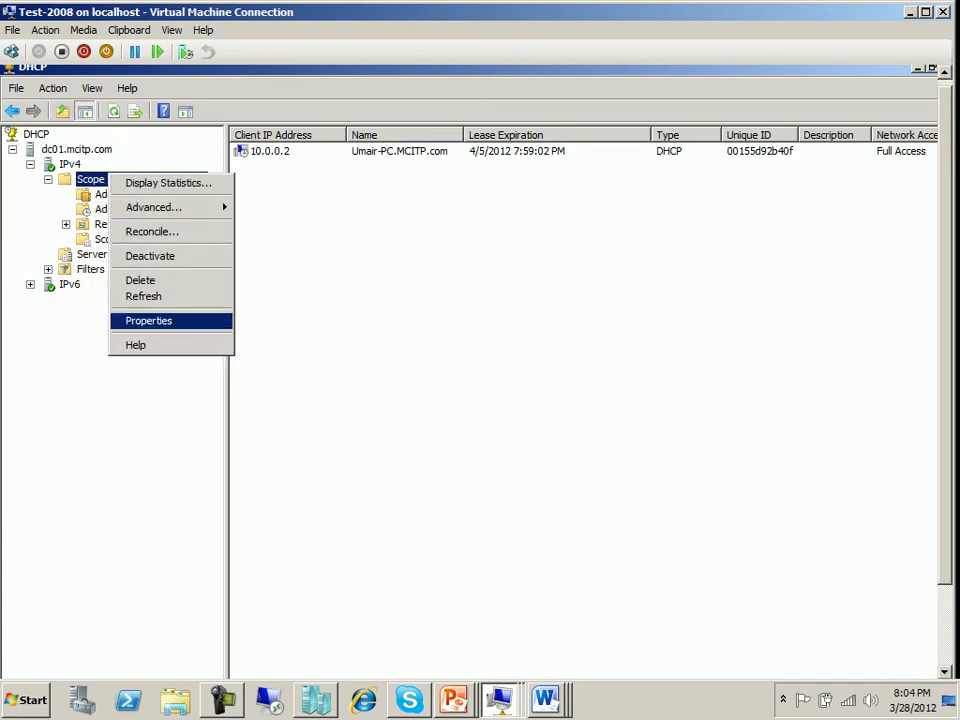
click(148, 320)
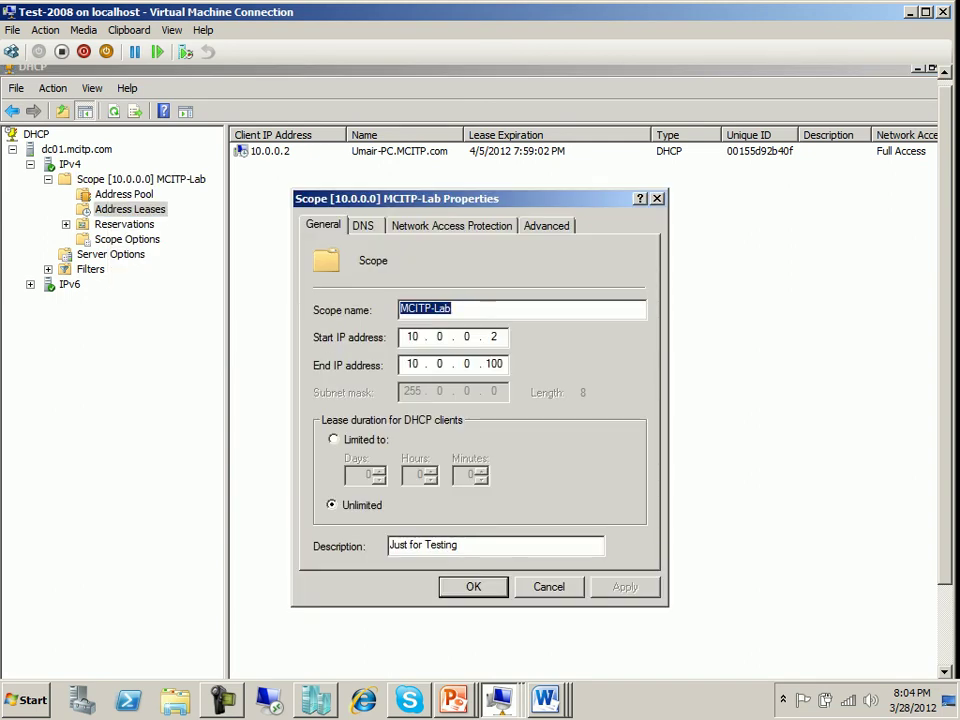
click(363, 225)
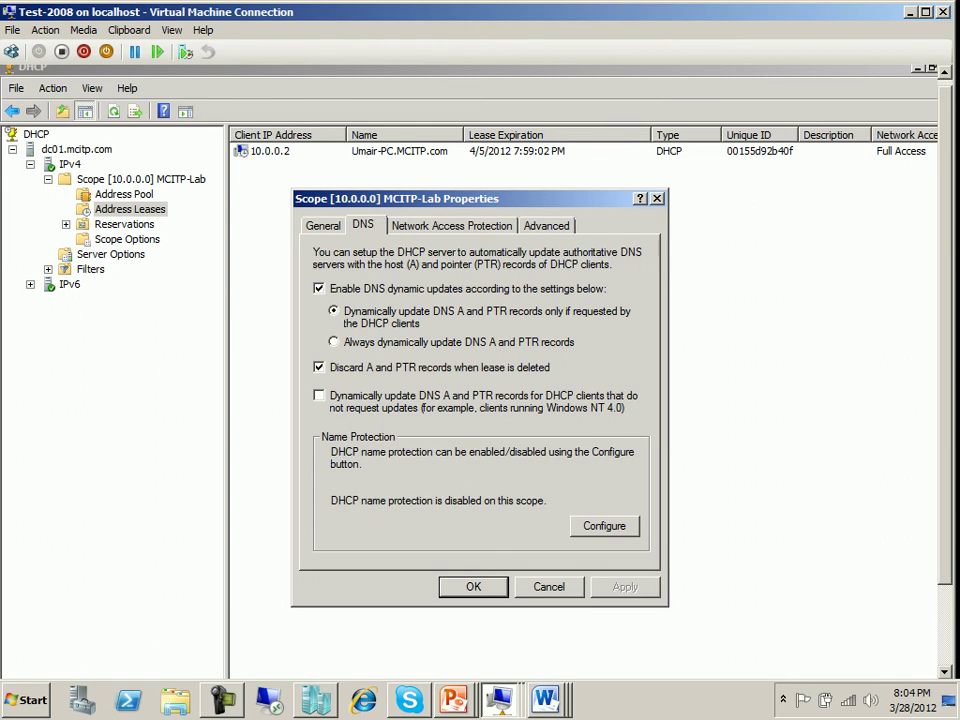
key(ctrl+Tab)
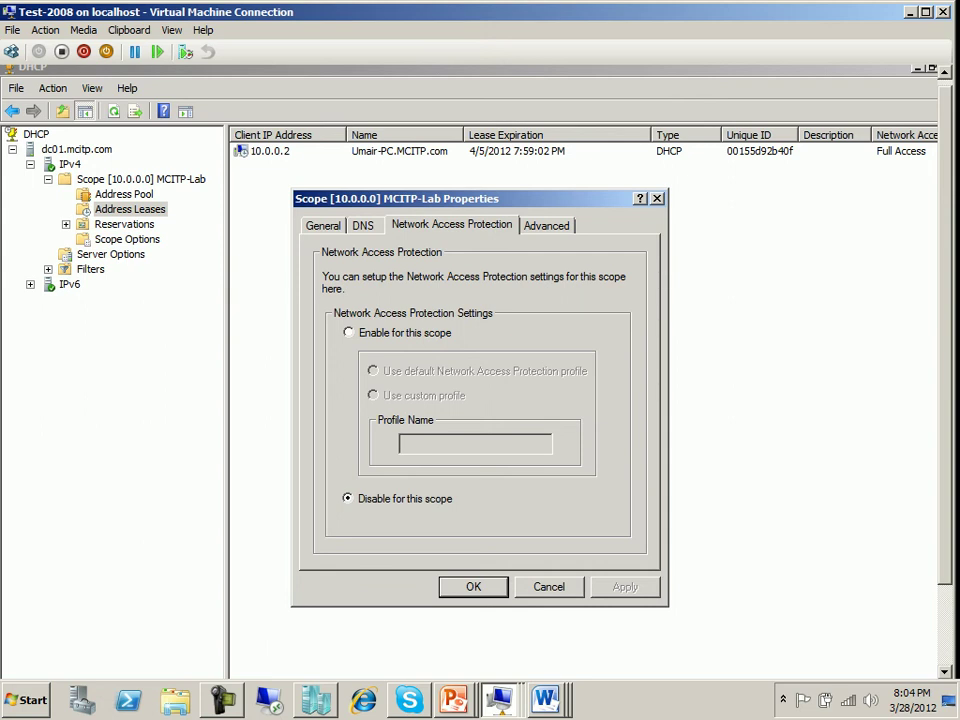
Try enabling Network Access Protection with the default profile and assigning addresses to both DHCP and BOOTP clients, and cancel the scope's properties
click(348, 332)
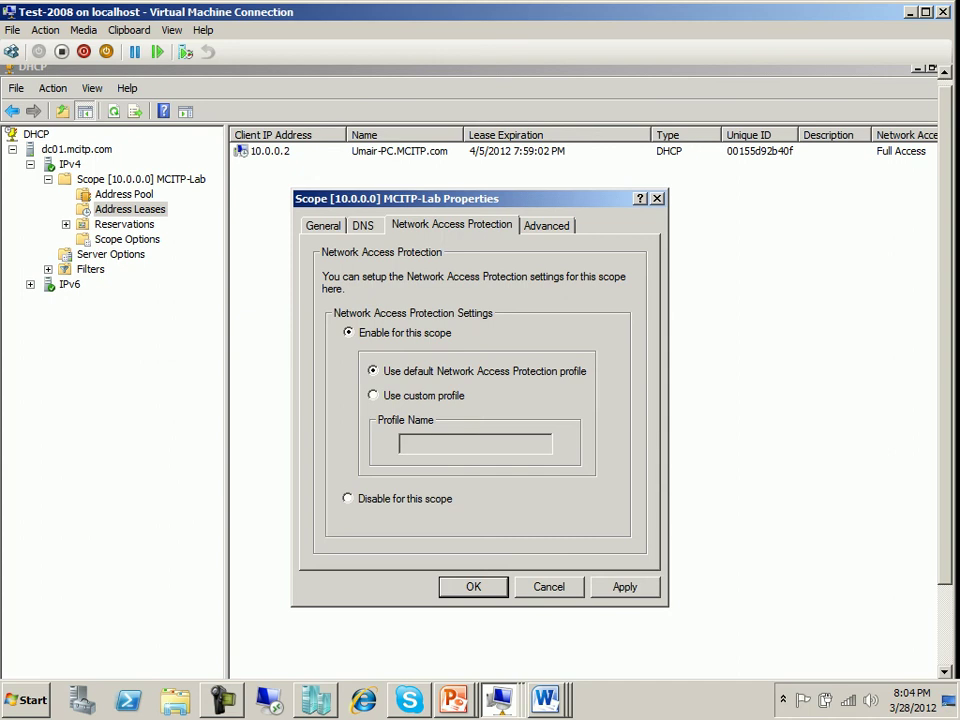
click(546, 225)
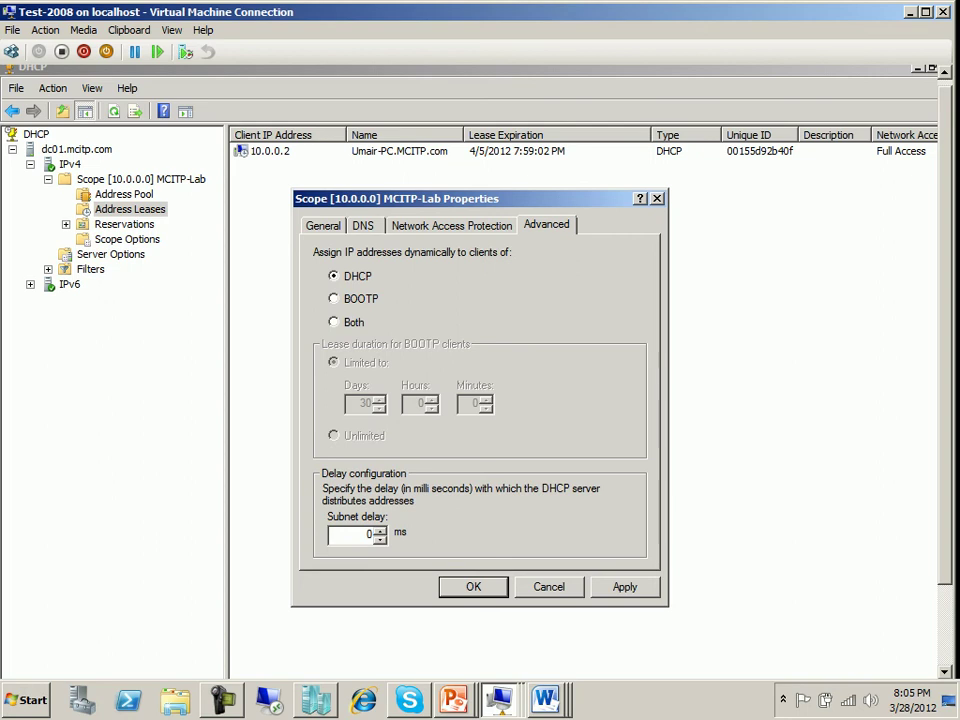
click(334, 298)
click(334, 322)
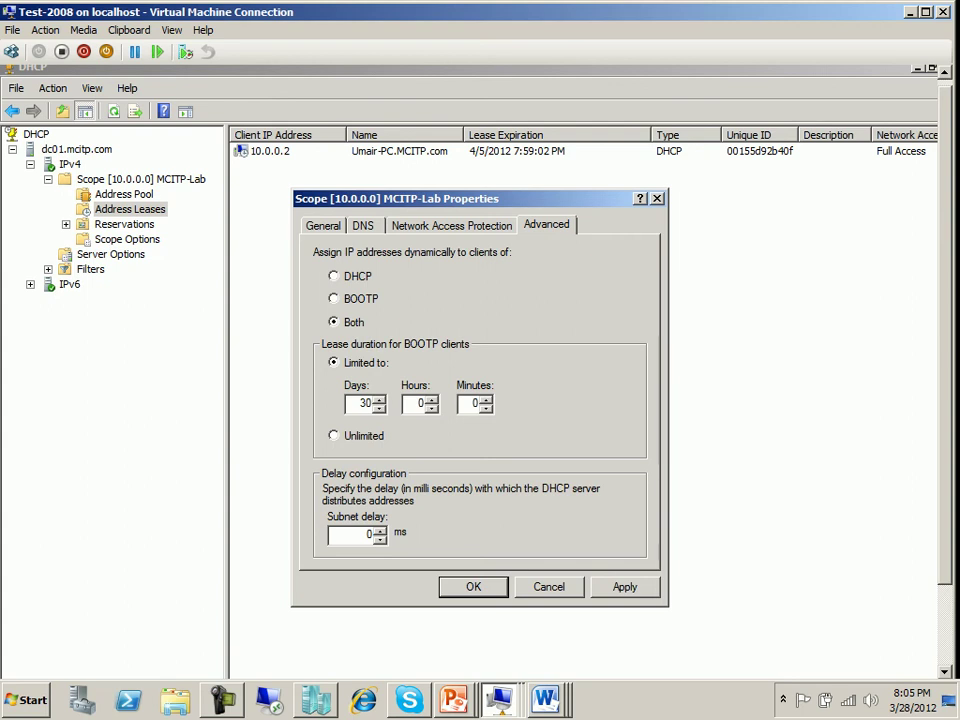
click(549, 587)
key(Return)
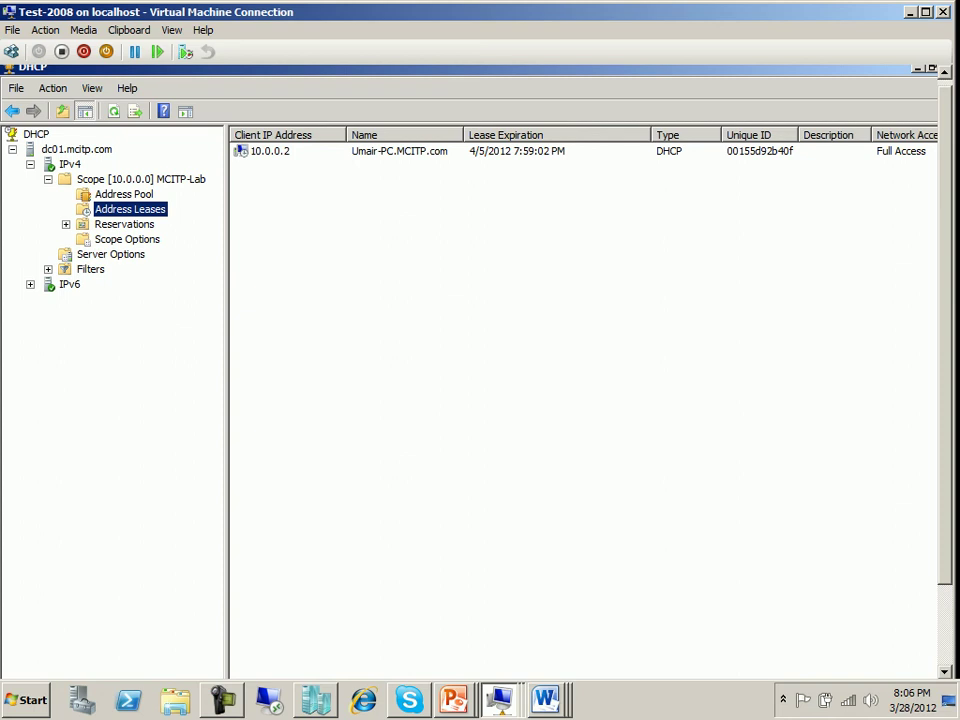
Start a new reservation in the MCITP-Lab scope and name it File Server
click(222, 700)
click(124, 224)
right_click(118, 225)
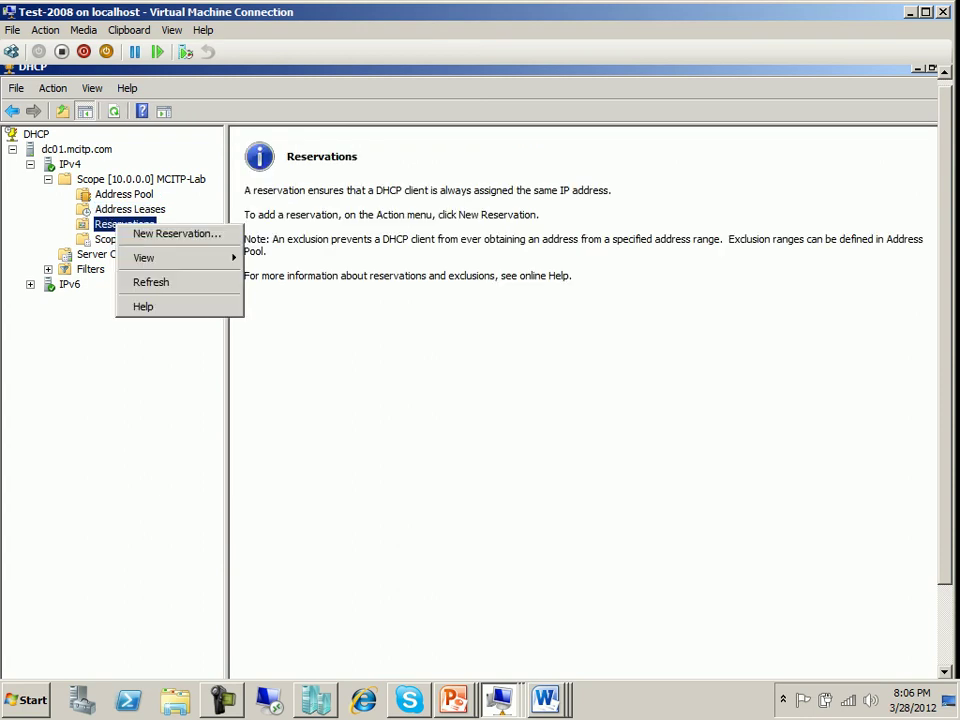
click(177, 233)
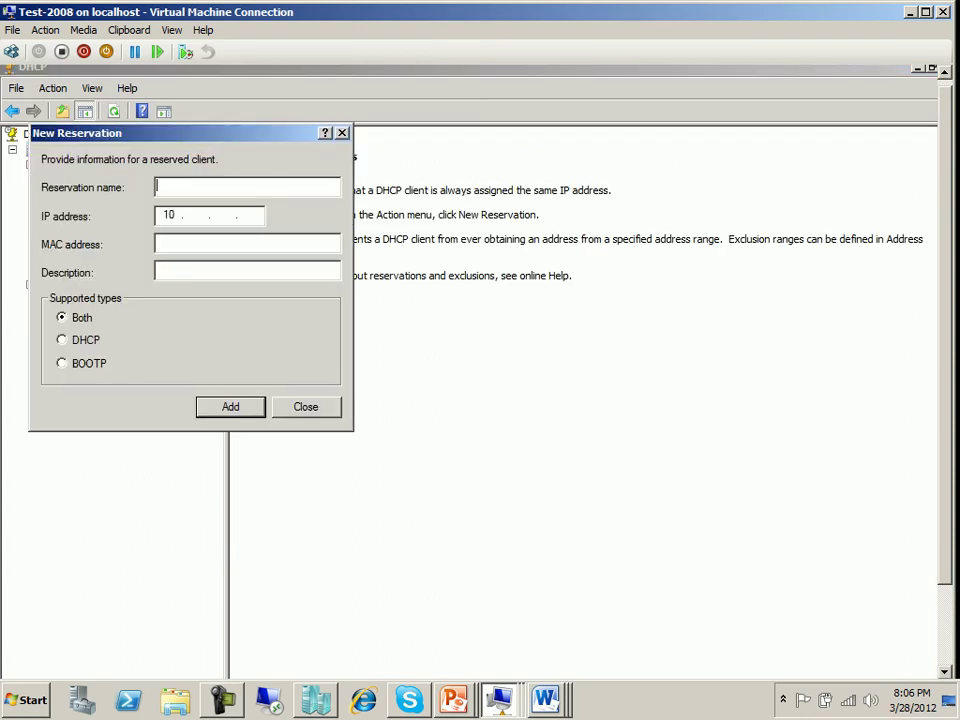
drag(537, 378, 522, 317)
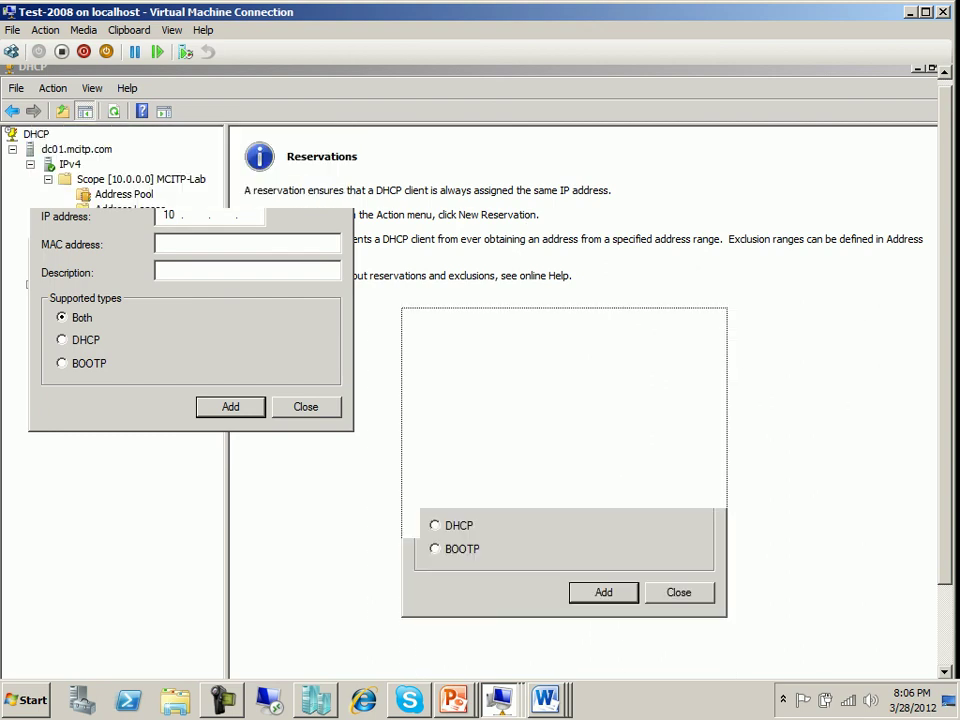
text(Fi)
key(BackSpace)
key(BackSpace)
text(F)
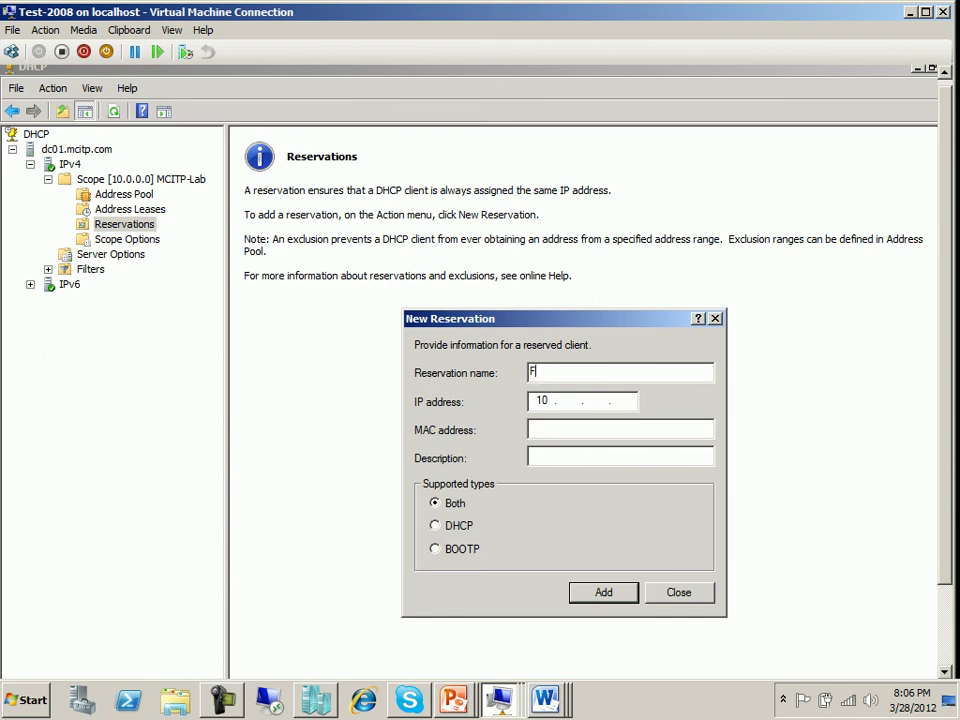
text(ile Server)
Try to add the reservation with the IP address 10.0.0.60 and no MAC address, and close the reservation dialog
click(569, 400)
text(0.0.60)
key(Tab)
key(Return)
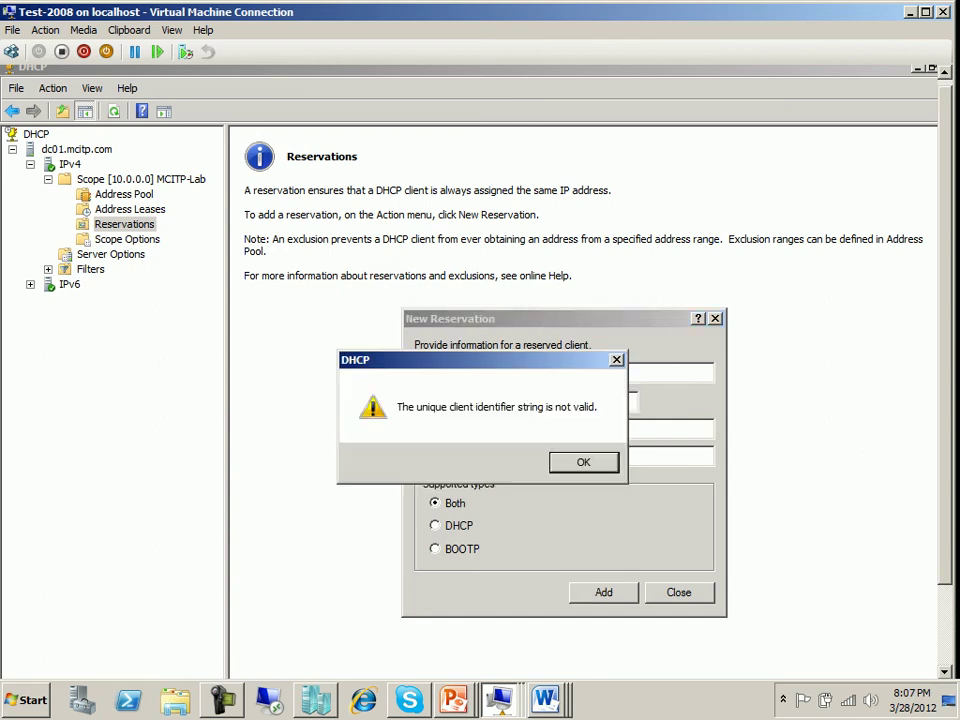
key(Return)
key(Escape)
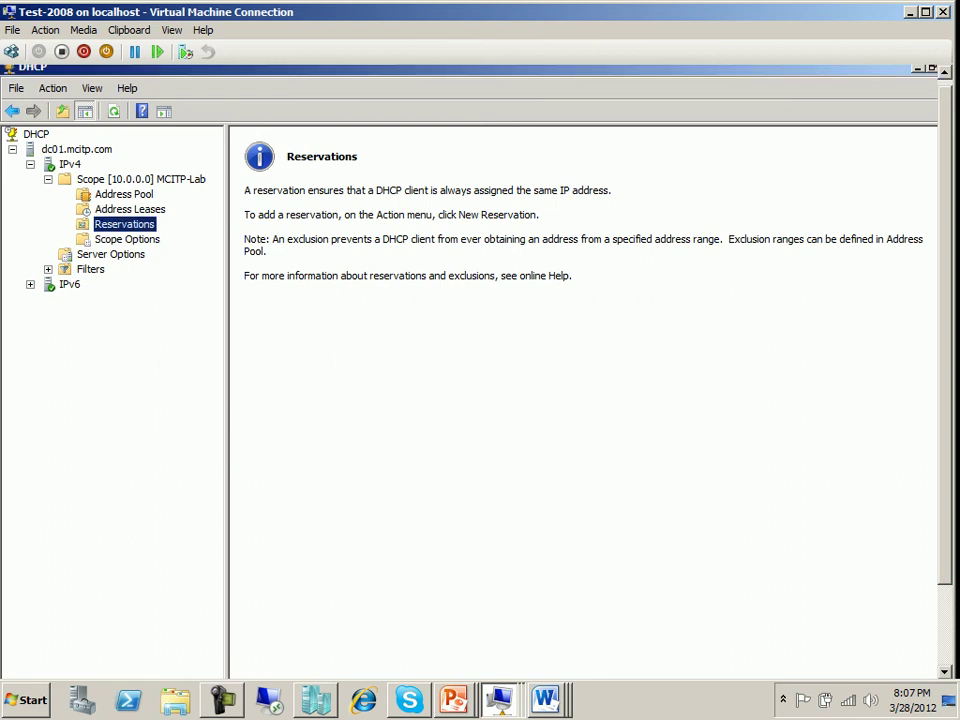
Review the MCITP-Lab scope's Address Pool, Address Leases, Reservations and Scope Options
click(124, 194)
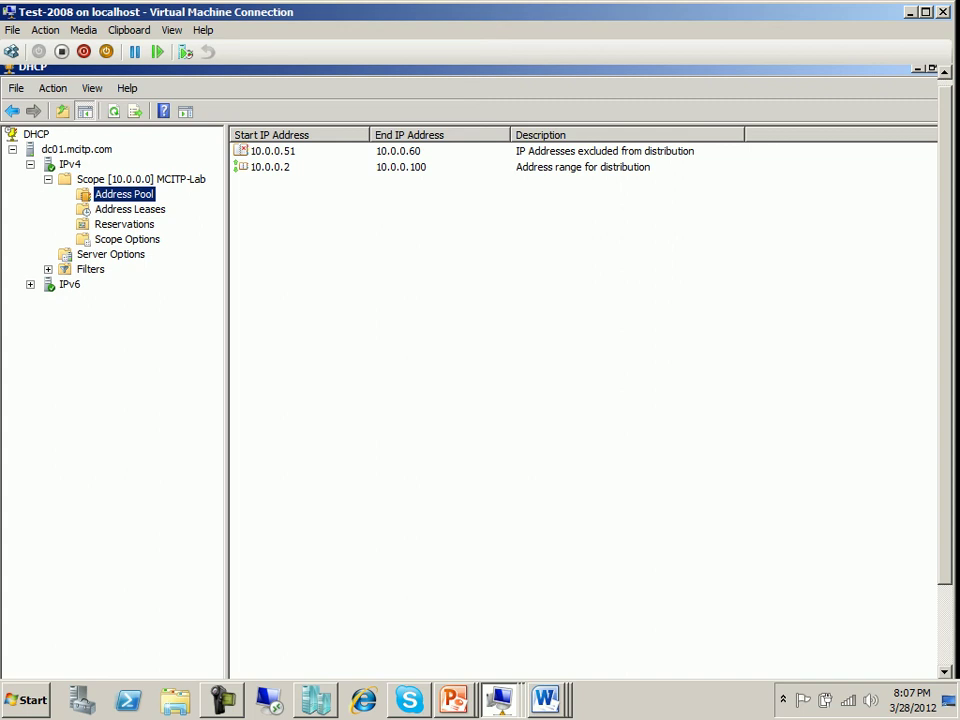
click(129, 209)
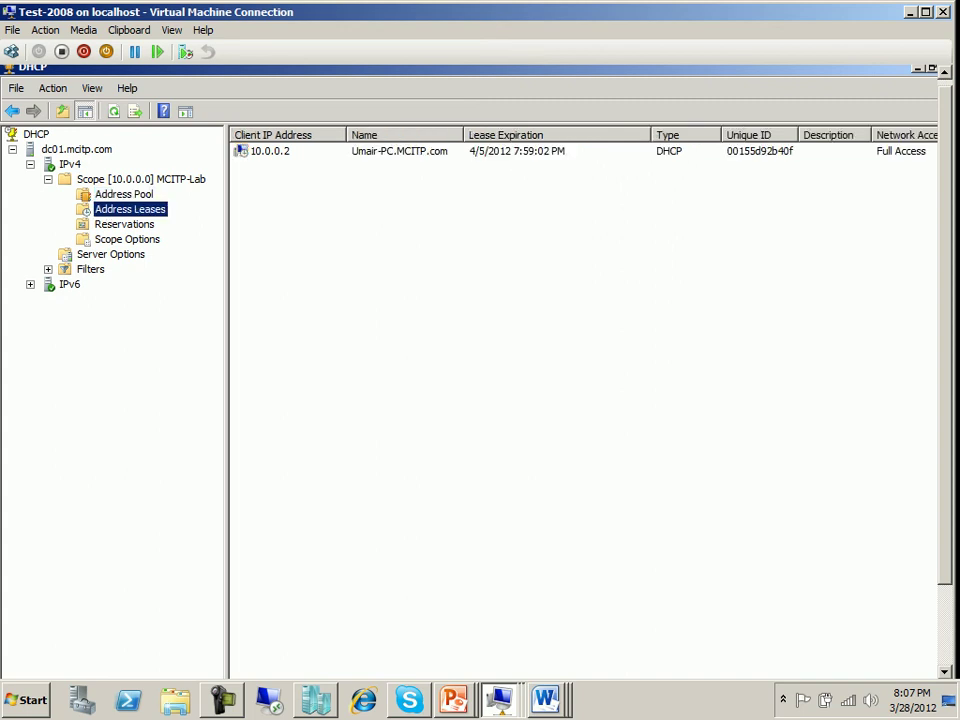
click(124, 224)
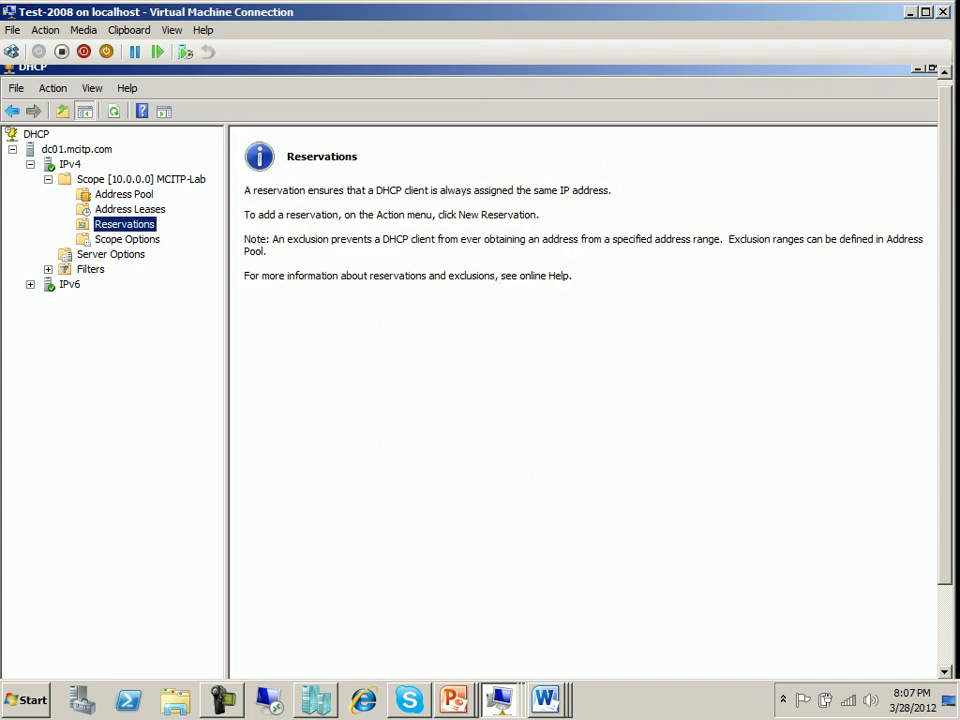
click(127, 239)
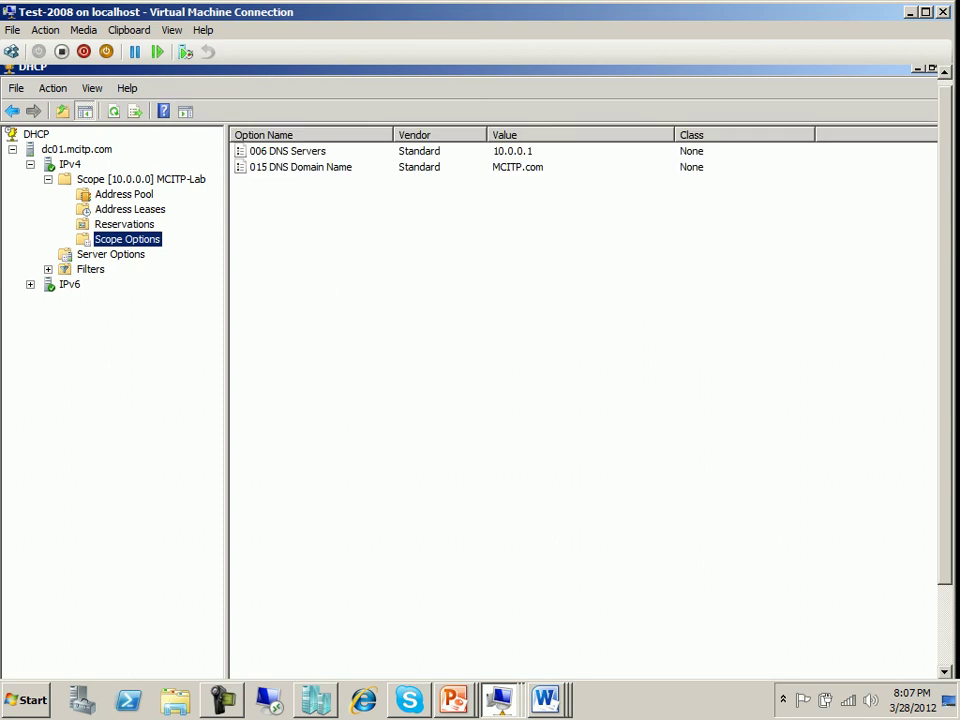
click(222, 700)
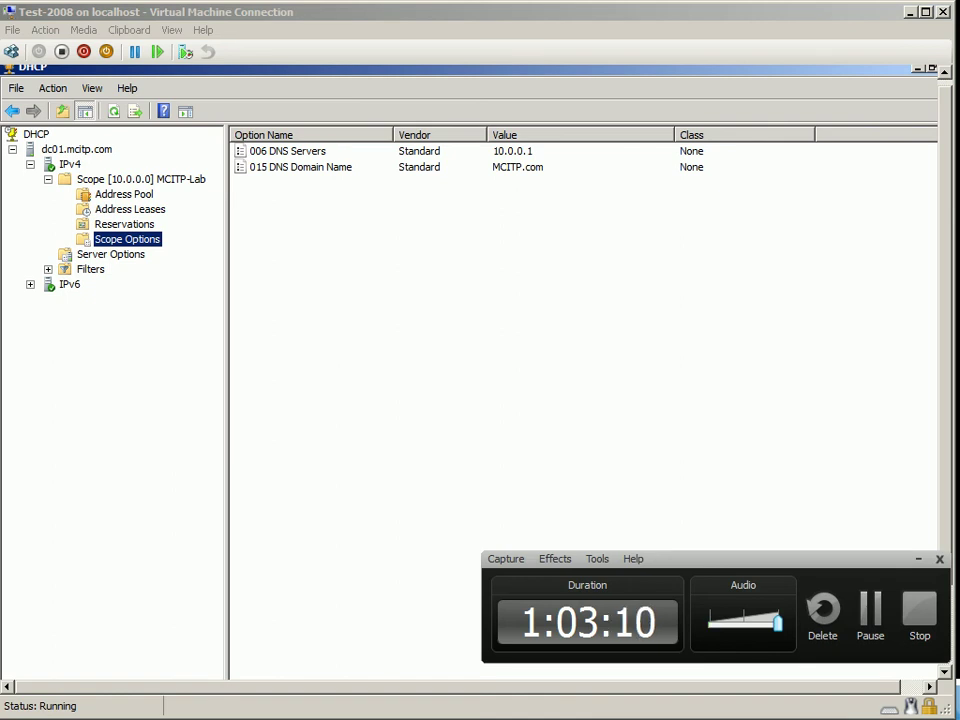
drag(716, 559, 681, 561)
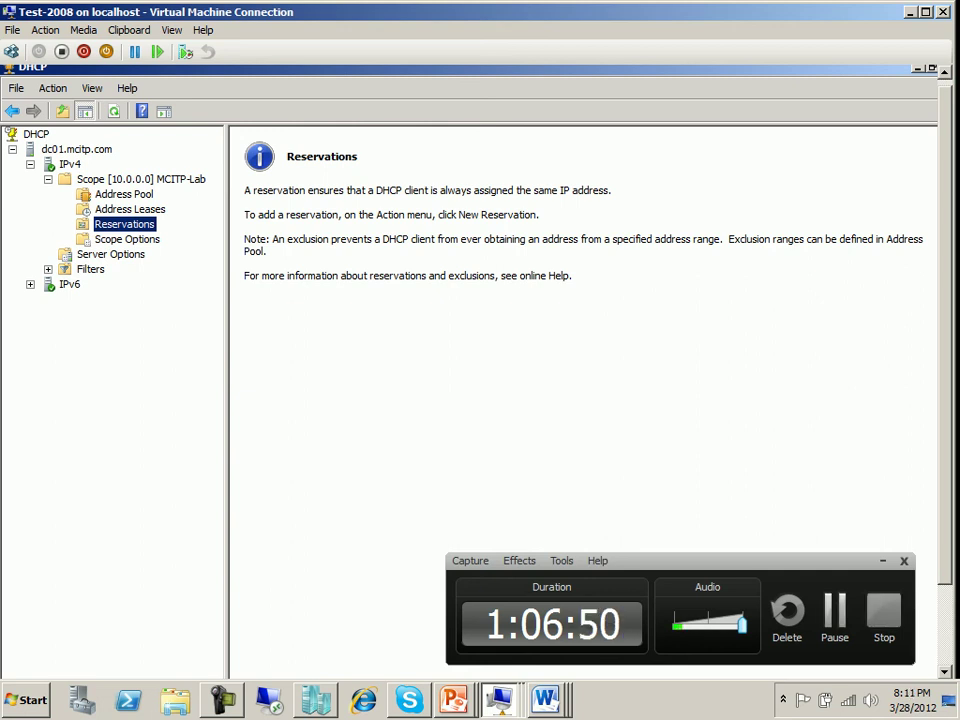
click(835, 617)
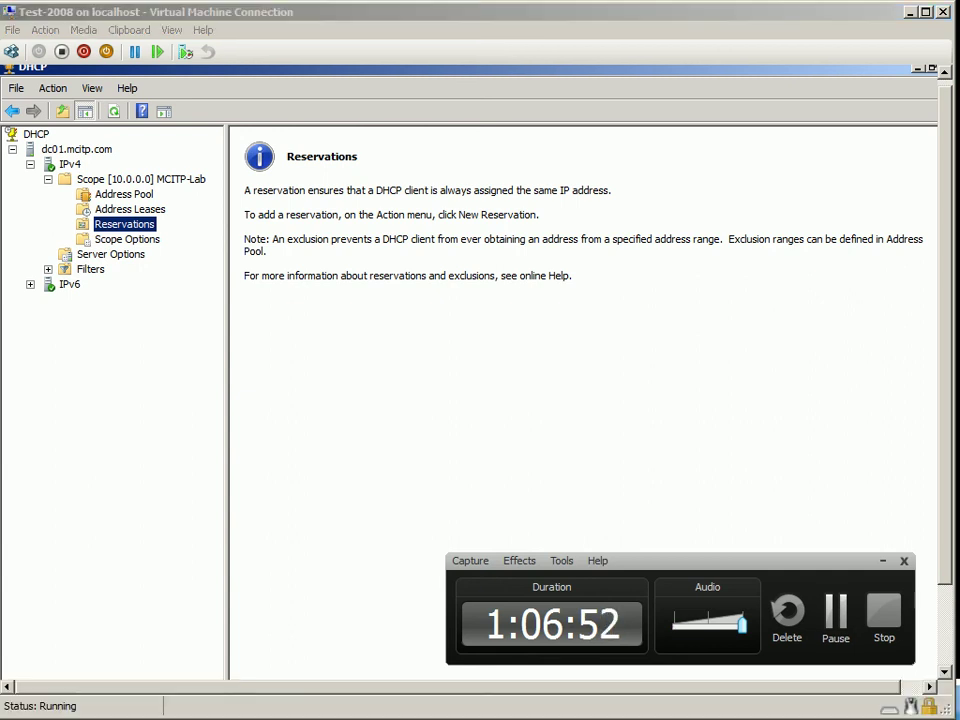